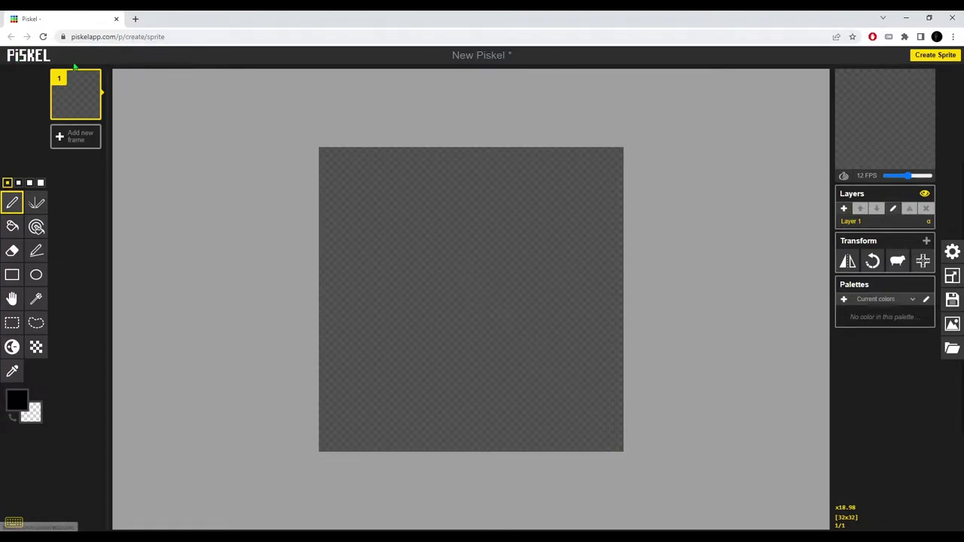
pyautogui.hotkey('ctrl', 'l')
pyautogui.click(196, 116)
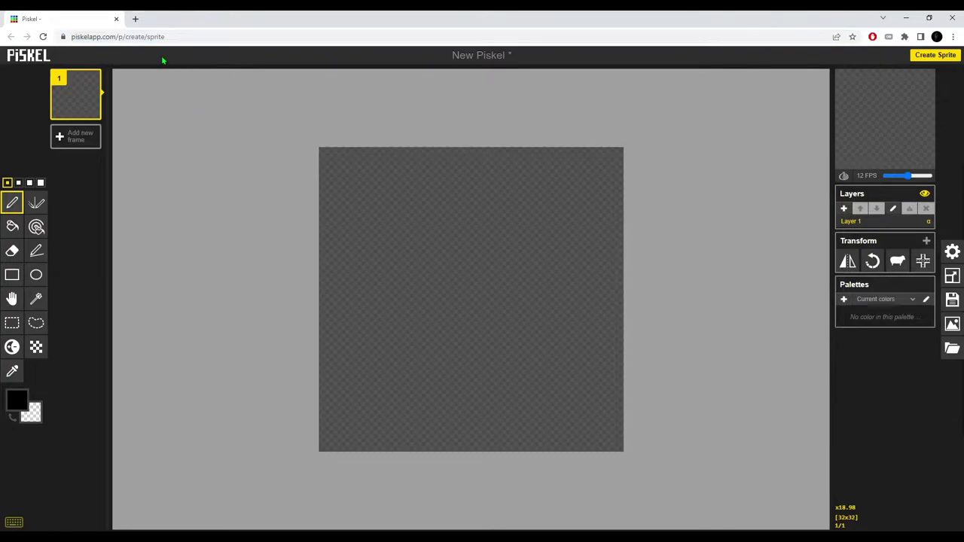
pyautogui.click(154, 37)
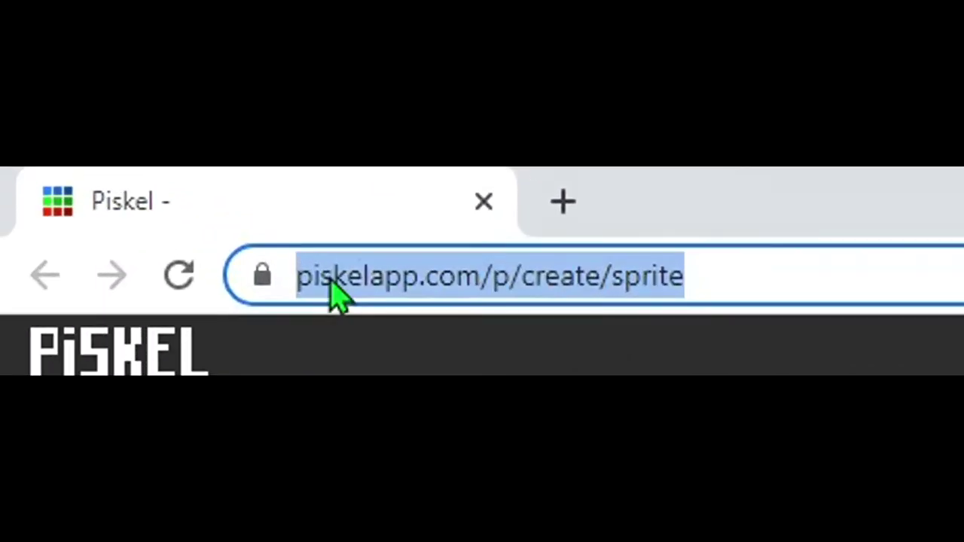
pyautogui.click(75, 36)
pyautogui.moveTo(485, 276); pyautogui.dragTo(657, 271)
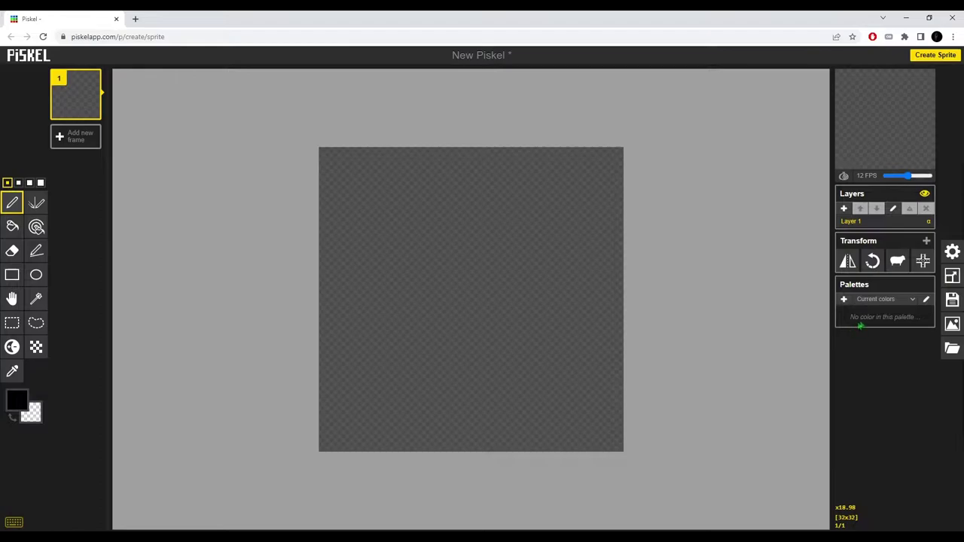
# Step: Resize the canvas to 16 by 16 px with the aspect ratio maintained
pyautogui.click(952, 275)
pyautogui.moveTo(874, 208); pyautogui.dragTo(897, 207)
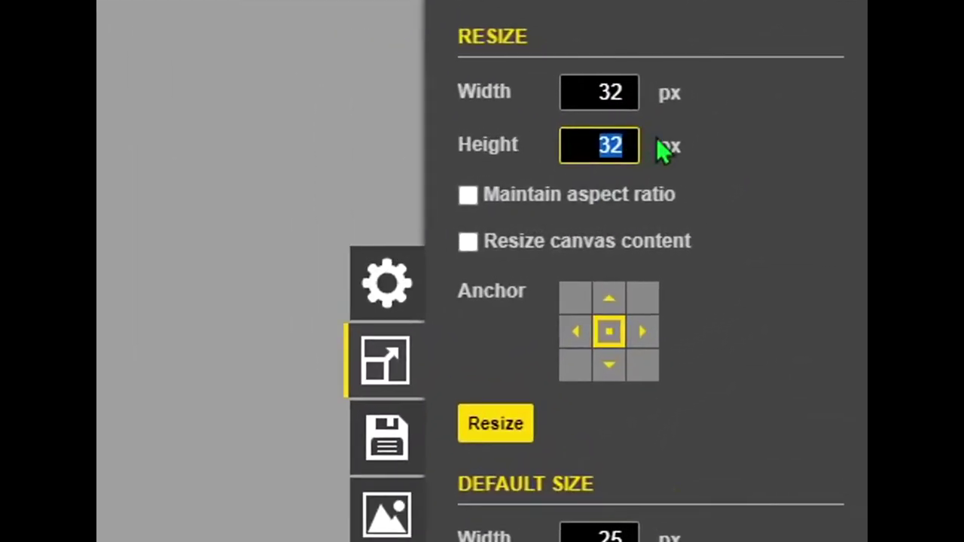
pyautogui.write('16')
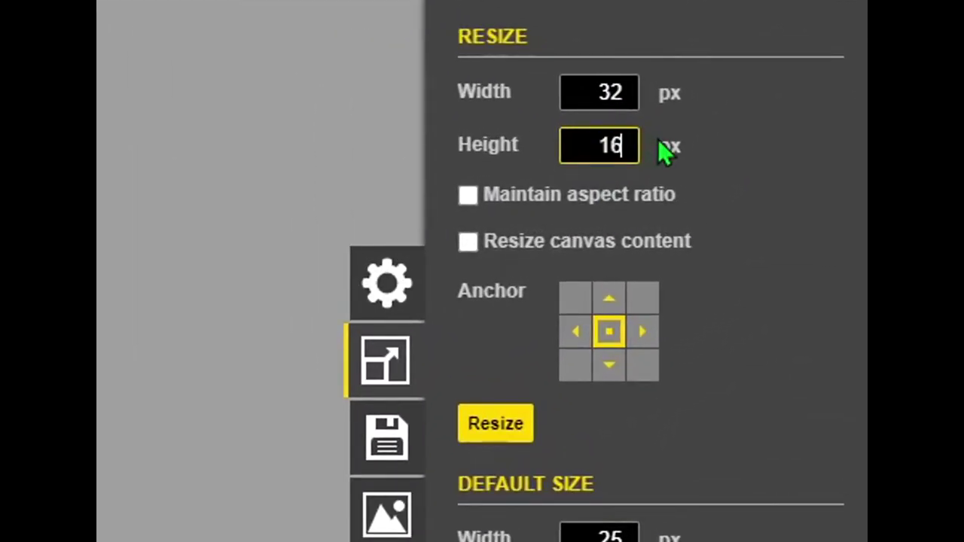
pyautogui.click(550, 202)
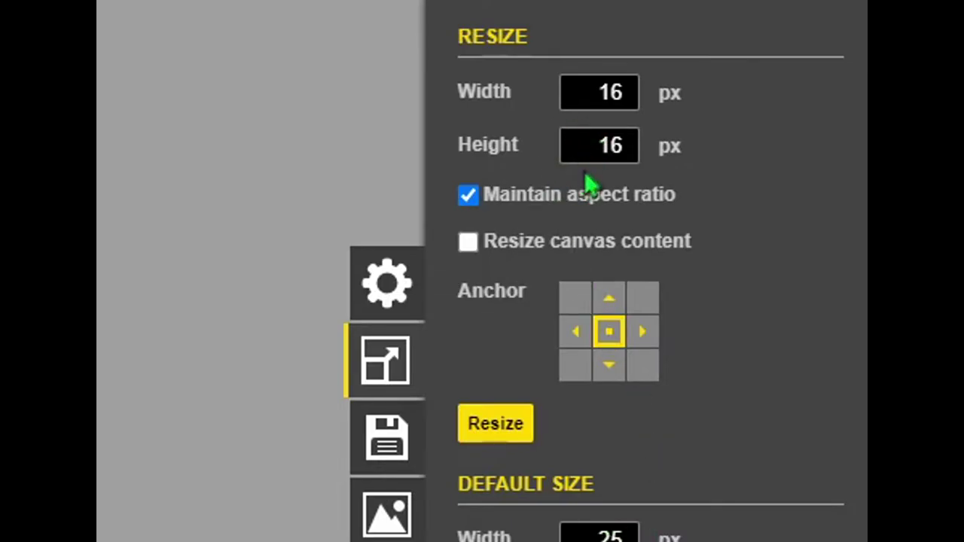
pyautogui.click(638, 157)
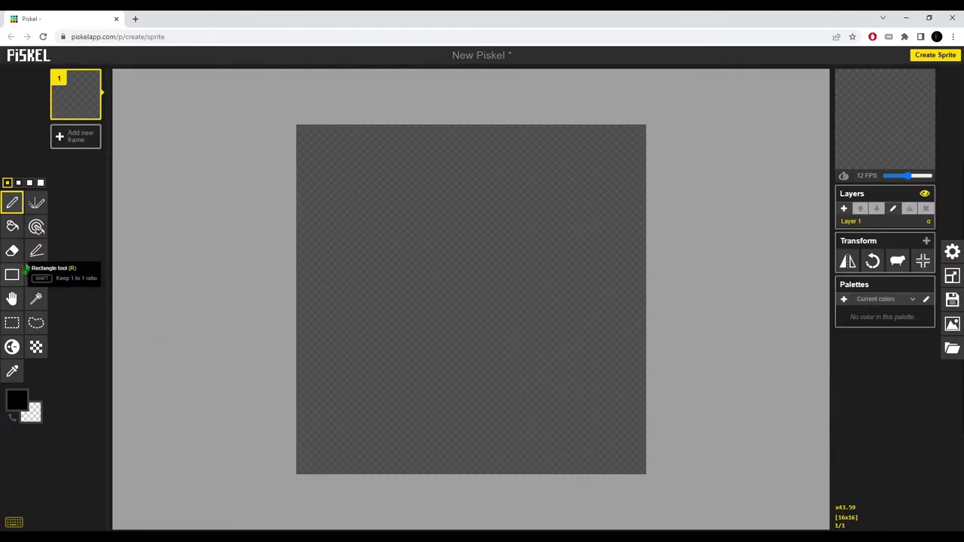
# Step: Draw two black diagonal strokes from corner to corner of the canvas to form an X
pyautogui.click(36, 251)
pyautogui.moveTo(305, 128); pyautogui.dragTo(634, 463)
pyautogui.moveTo(635, 135)
pyautogui.mouseDown()
pyautogui.moveTo(276, 419)
pyautogui.moveTo(295, 474)
pyautogui.moveTo(307, 462)
pyautogui.mouseUp()
# Step: Enable tile mode in the preferences and preview the drawing repeated around the canvas
pyautogui.click(953, 256)
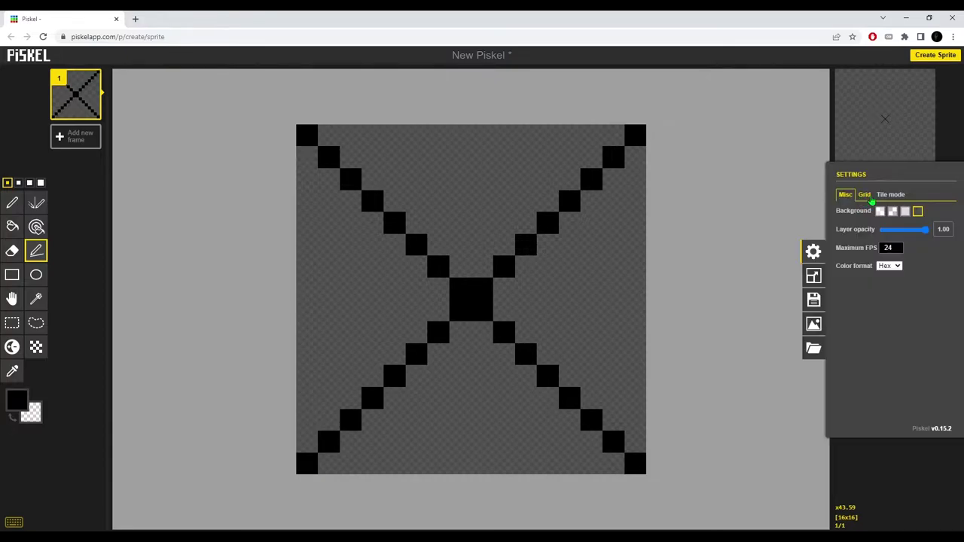
pyautogui.click(889, 195)
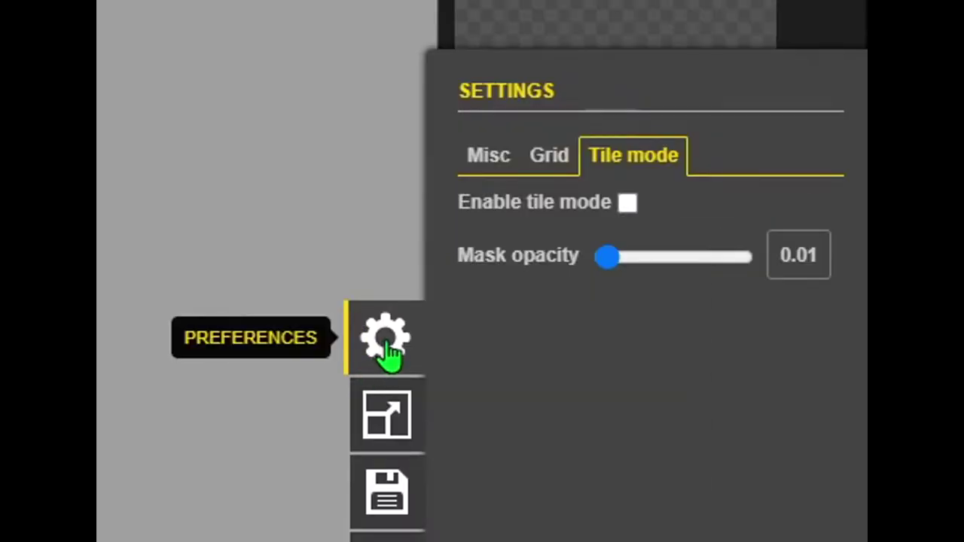
pyautogui.click(628, 203)
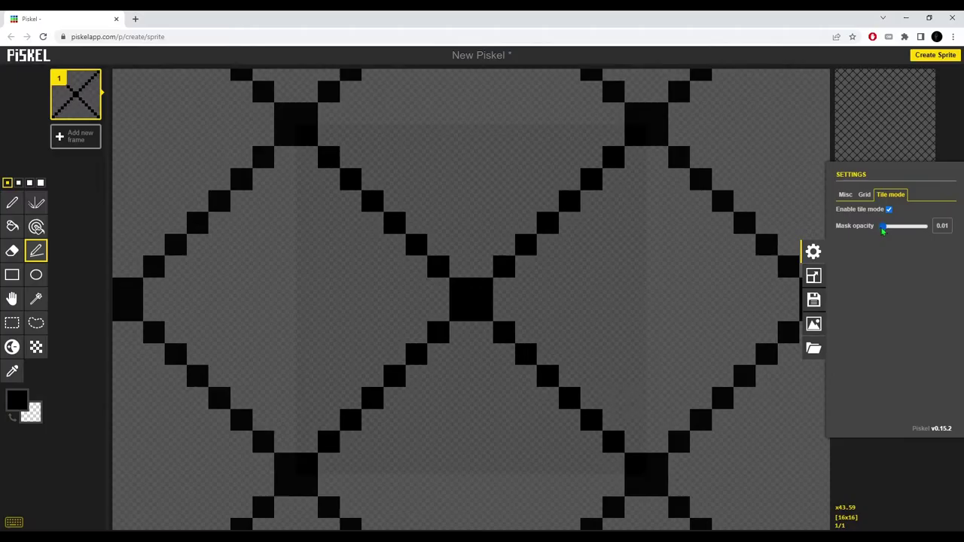
pyautogui.moveTo(882, 232)
pyautogui.mouseDown()
pyautogui.moveTo(920, 229)
pyautogui.moveTo(885, 227)
pyautogui.mouseUp()
pyautogui.scroll(-3, 316, 282)
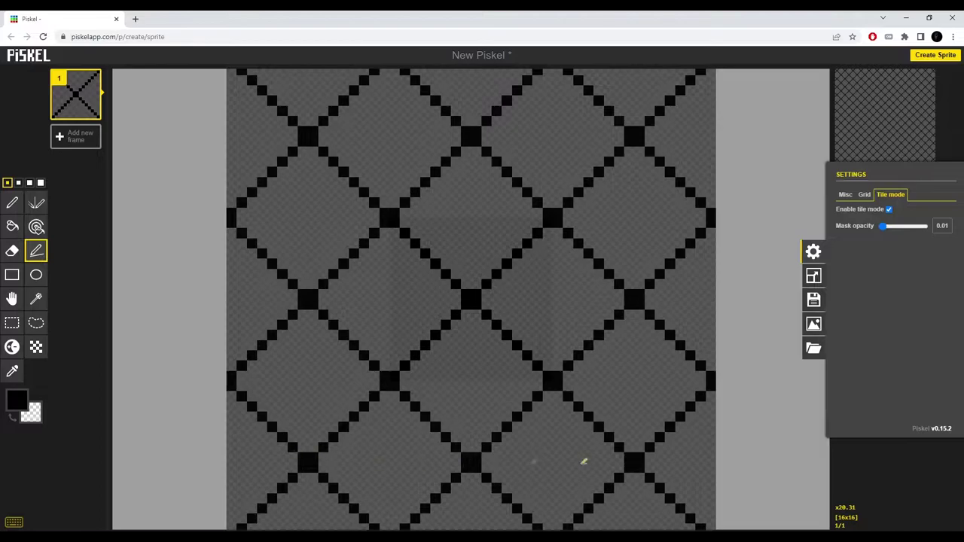
pyautogui.scroll(1, 632, 274)
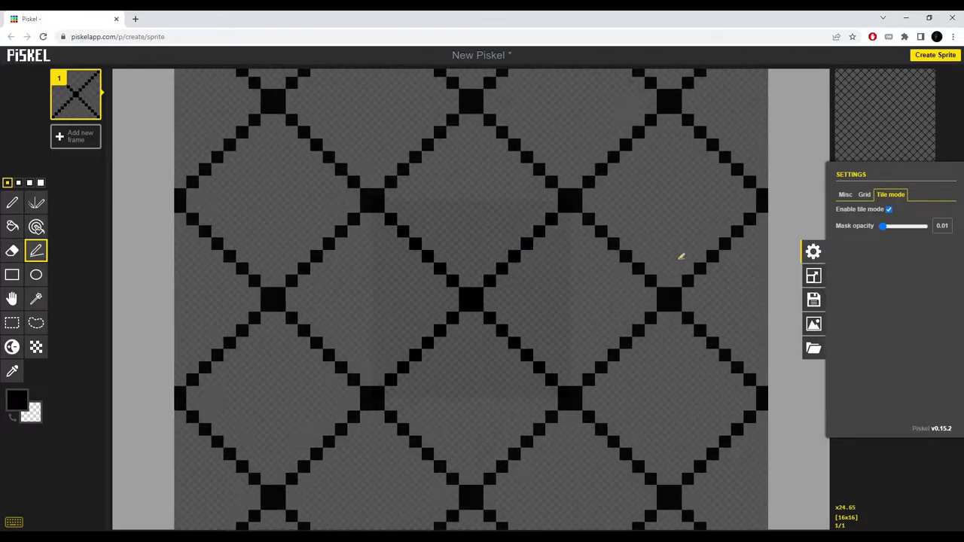
# Step: Try a tile mask opacity of 0.48 and bring it back down to about zero
pyautogui.moveTo(883, 226); pyautogui.dragTo(924, 227)
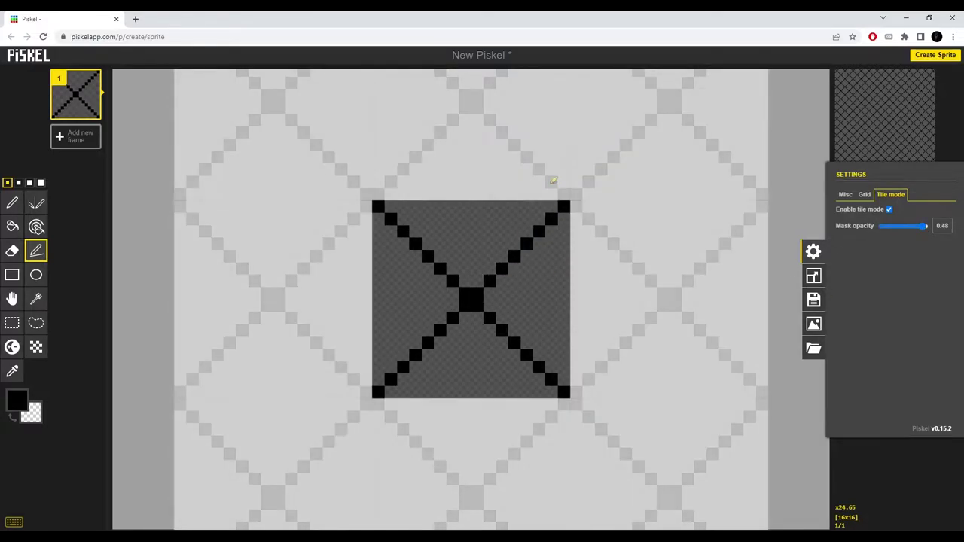
pyautogui.moveTo(926, 226); pyautogui.dragTo(885, 229)
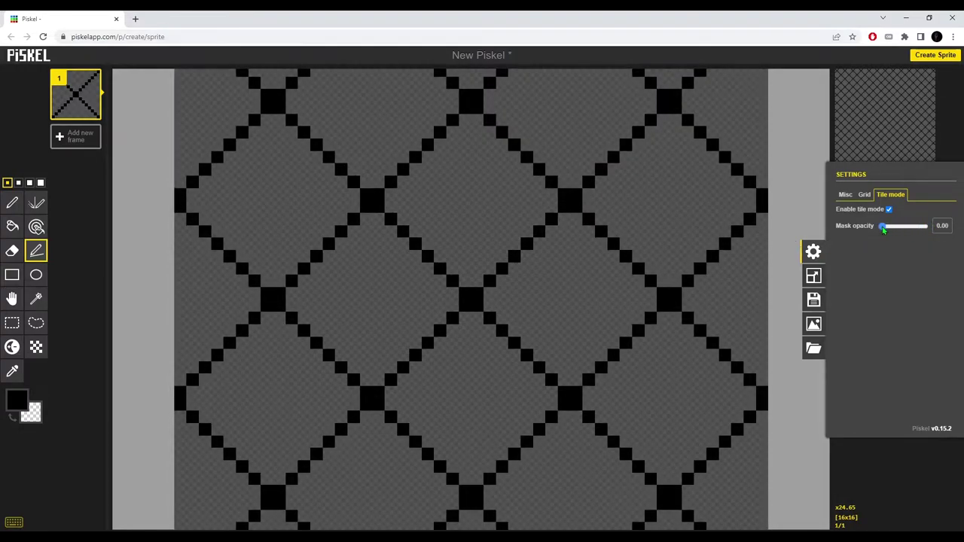
pyautogui.click(814, 251)
pyautogui.scroll(-5, 489, 265)
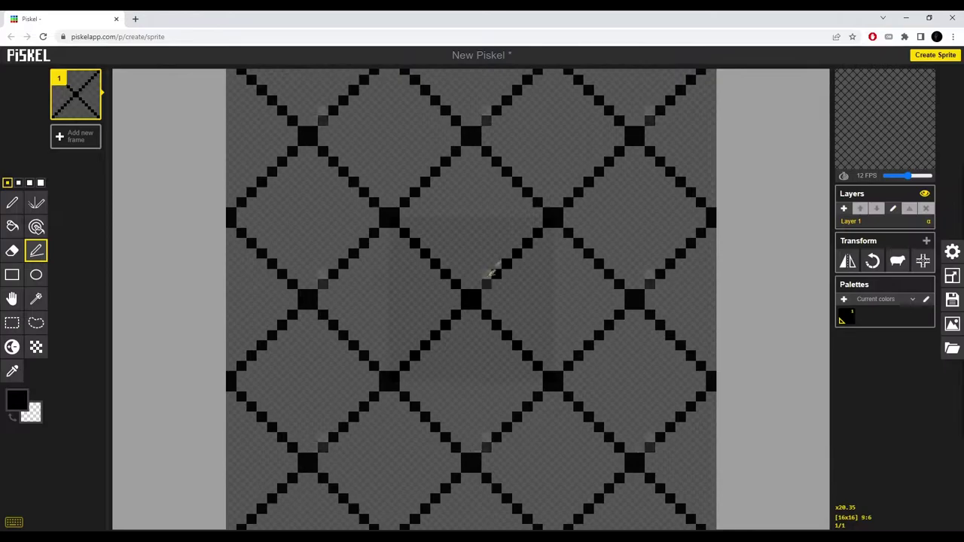
pyautogui.scroll(8, 475, 264)
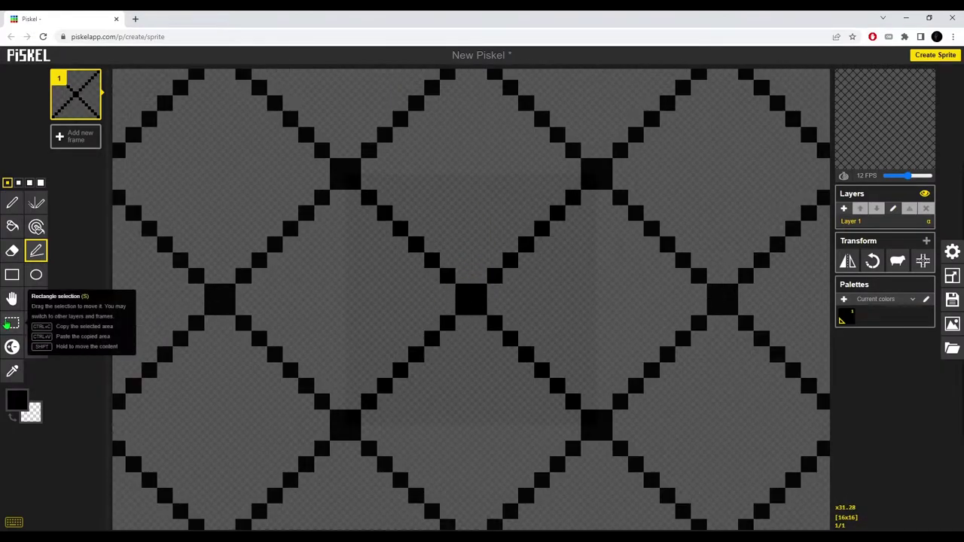
# Step: Pan across the repeated X pattern and clear the X from the canvas
pyautogui.click(12, 298)
pyautogui.moveTo(291, 411); pyautogui.dragTo(233, 494)
pyautogui.moveTo(486, 308); pyautogui.dragTo(323, 336)
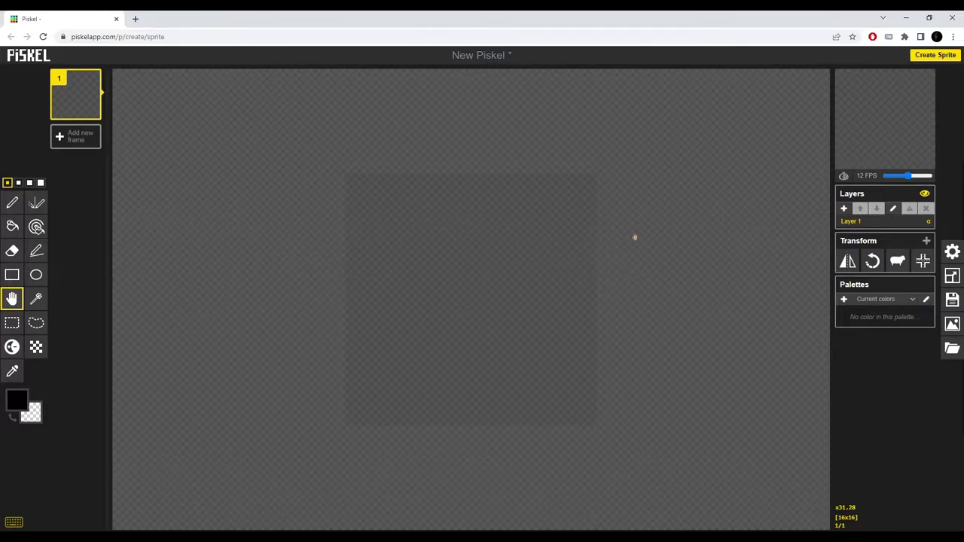
pyautogui.scroll(-3, 634, 237)
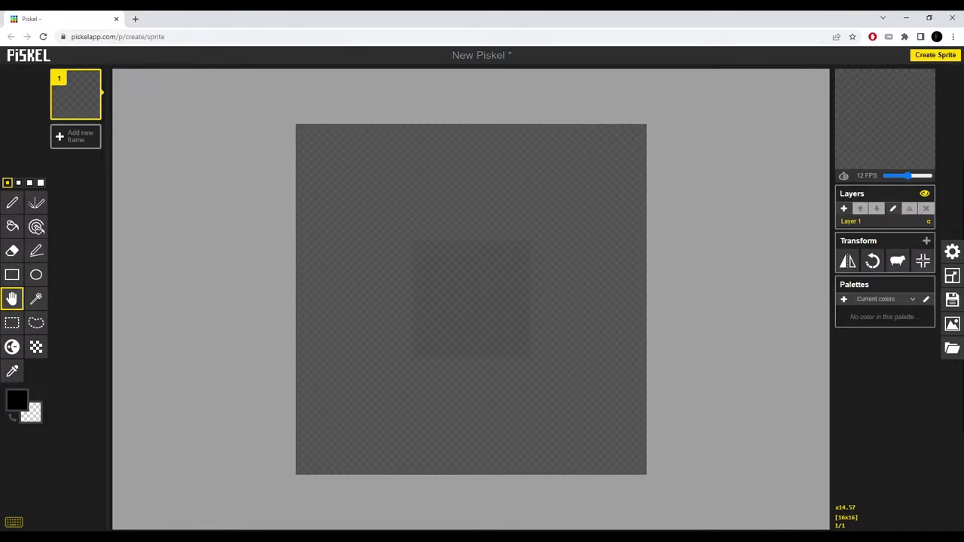
pyautogui.scroll(4, 470, 324)
# Step: Set the primary color to dark brown #4c3014 and fill the whole canvas with it
pyautogui.click(12, 202)
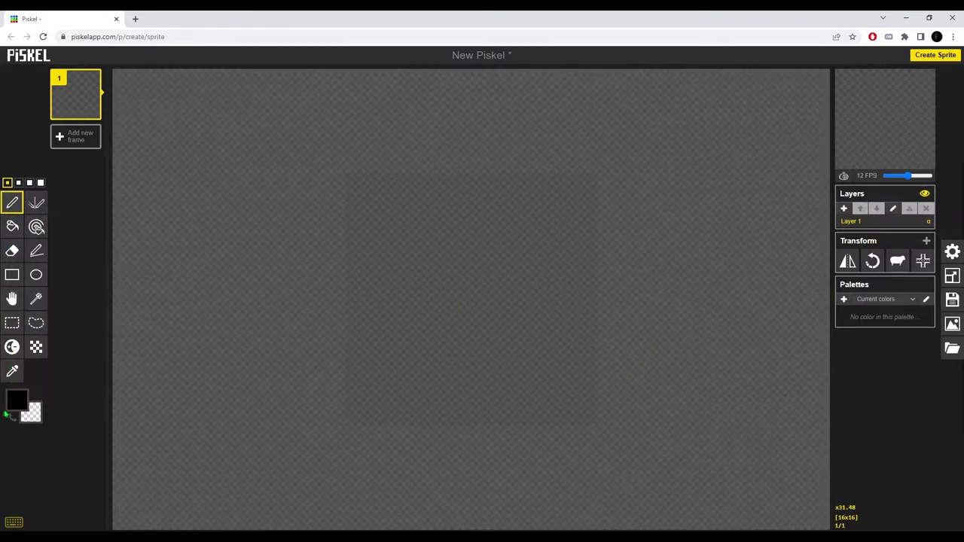
pyautogui.click(18, 399)
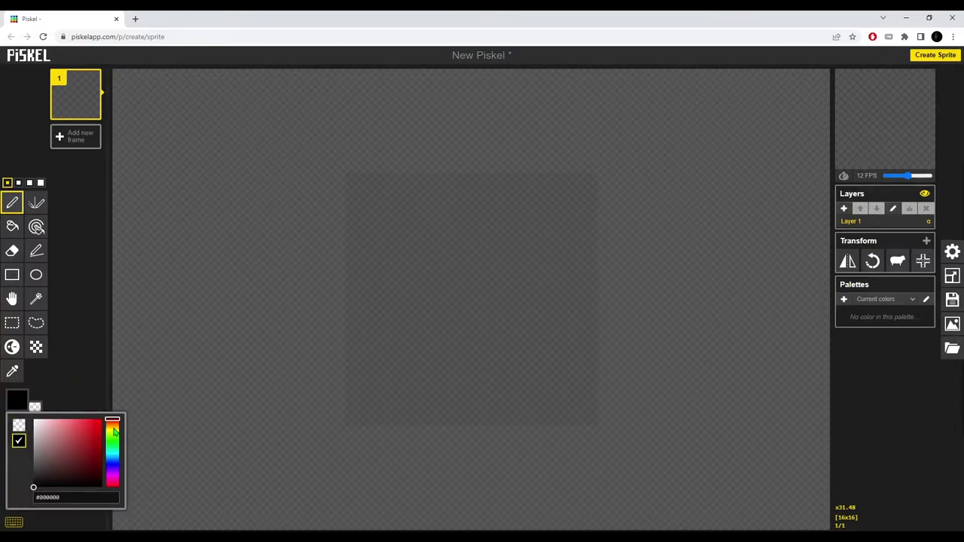
pyautogui.moveTo(115, 430); pyautogui.dragTo(112, 427)
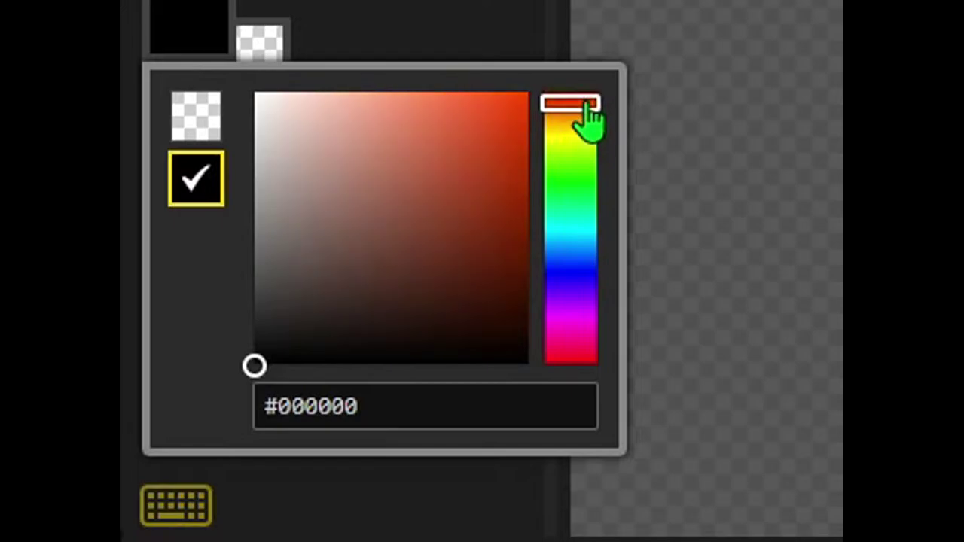
pyautogui.moveTo(586, 106); pyautogui.dragTo(593, 115)
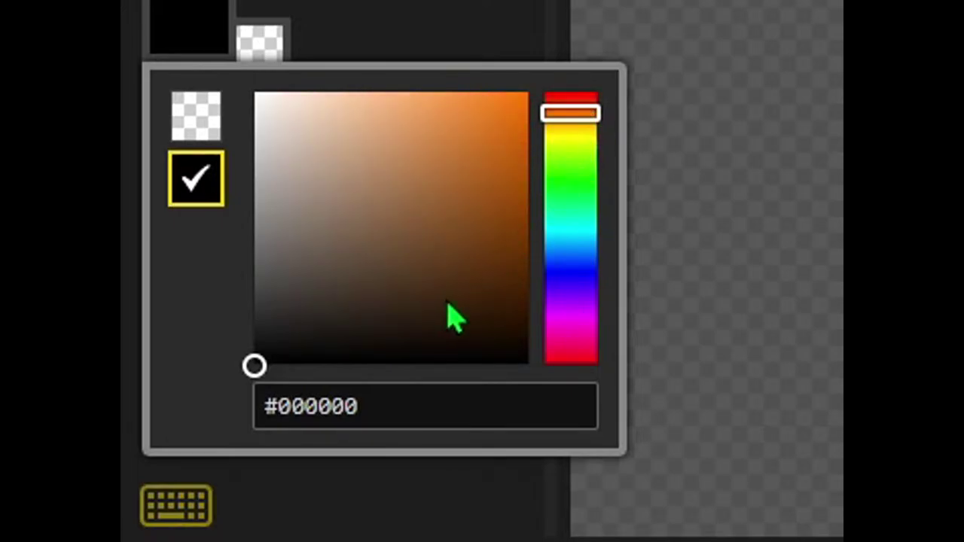
pyautogui.click(13, 227)
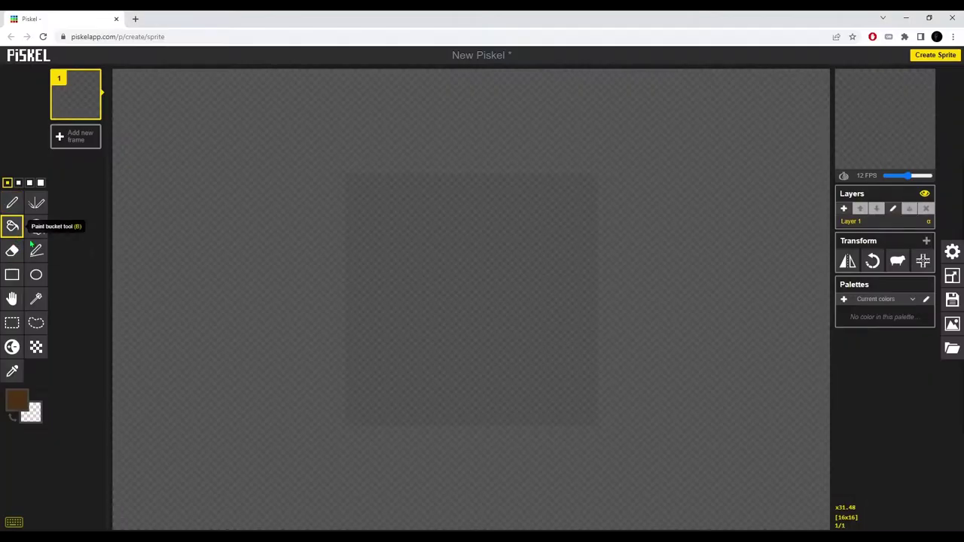
pyautogui.click(413, 289)
# Step: Draw a rounded spot about 5 by 4 pixels near the tile's center in lighter brown #794d20 with the Pen tool
pyautogui.click(16, 398)
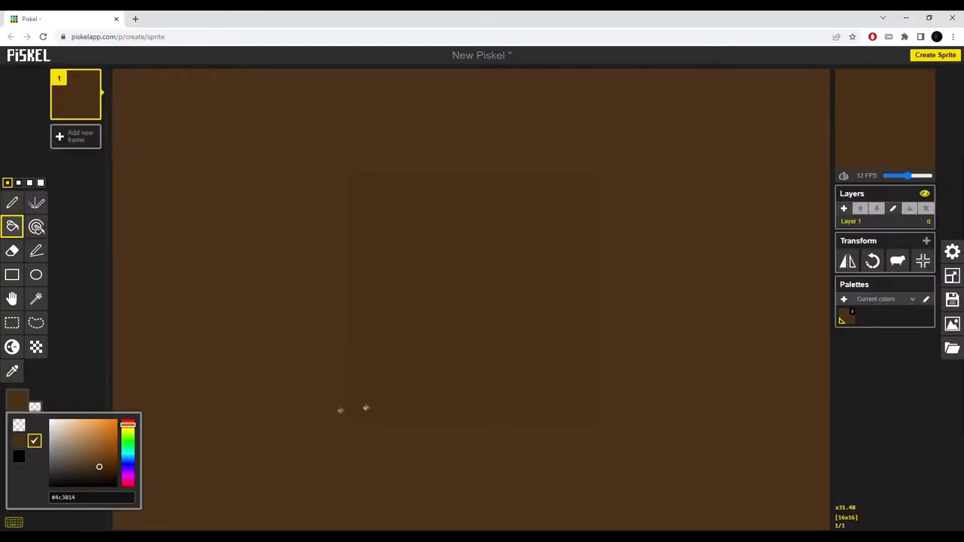
pyautogui.click(11, 201)
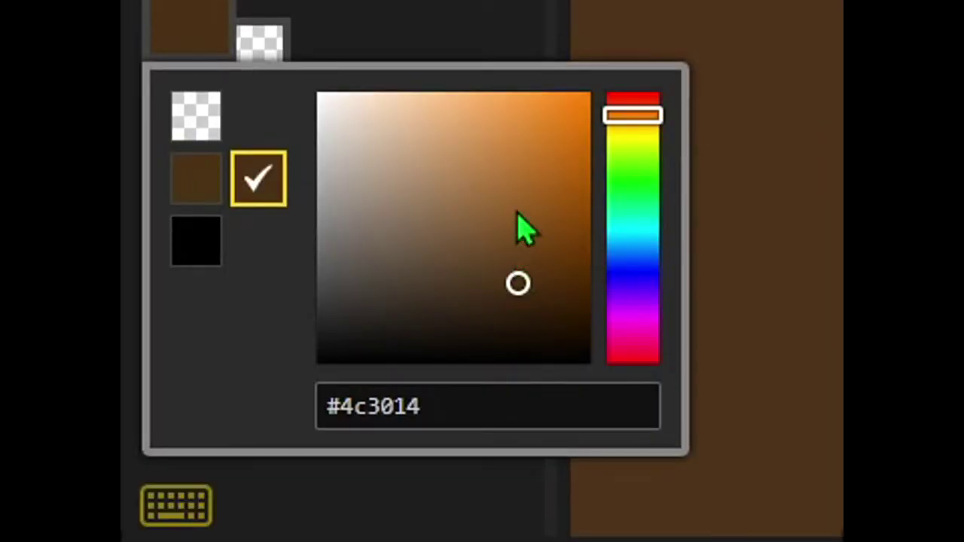
pyautogui.moveTo(512, 222); pyautogui.dragTo(517, 233)
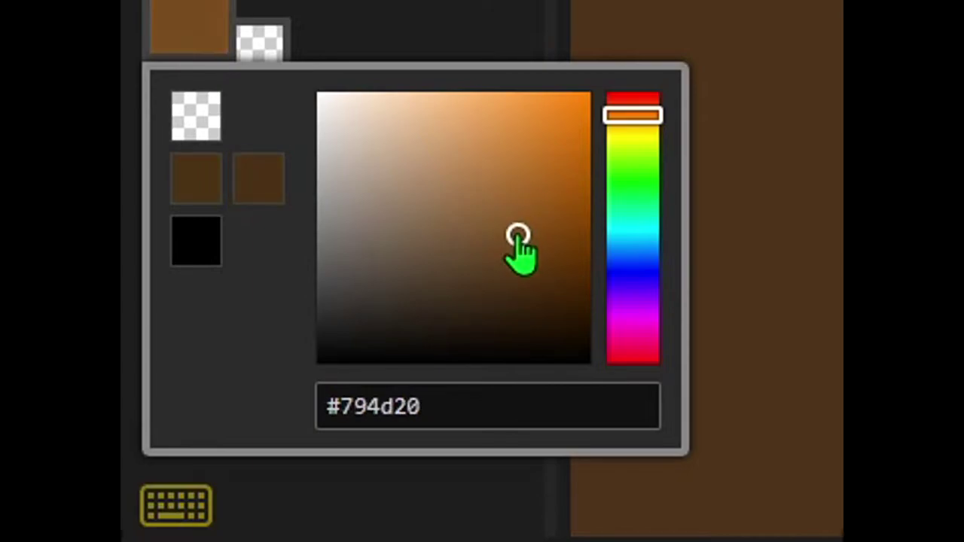
pyautogui.moveTo(490, 315)
pyautogui.mouseDown()
pyautogui.moveTo(487, 293)
pyautogui.moveTo(482, 304)
pyautogui.moveTo(454, 259)
pyautogui.mouseUp()
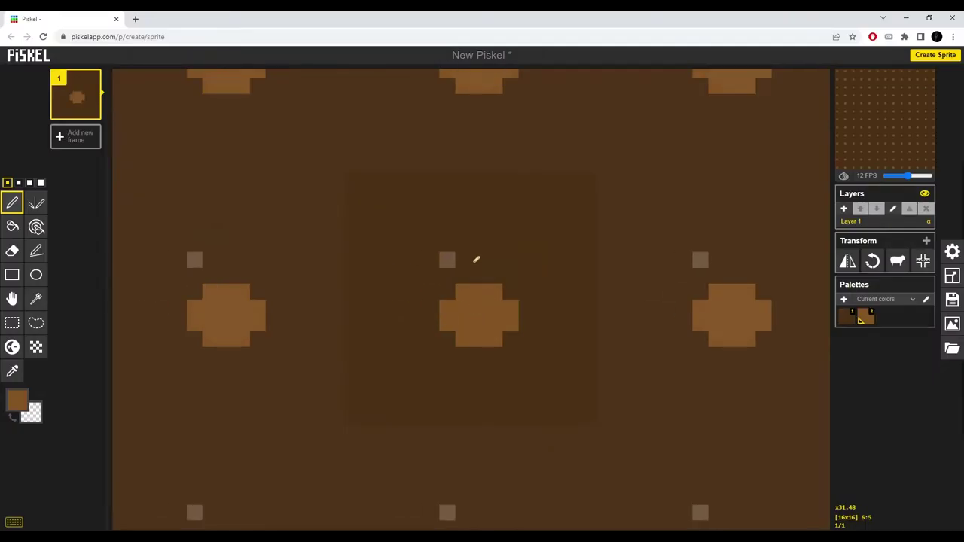
# Step: Refill the central spot with the more muted brown #734c24
pyautogui.click(17, 400)
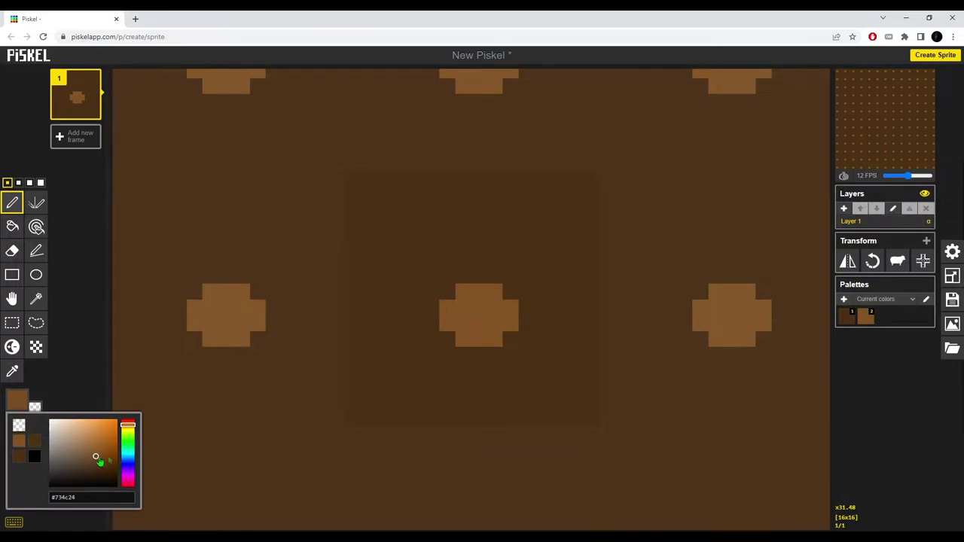
pyautogui.click(12, 225)
pyautogui.click(469, 308)
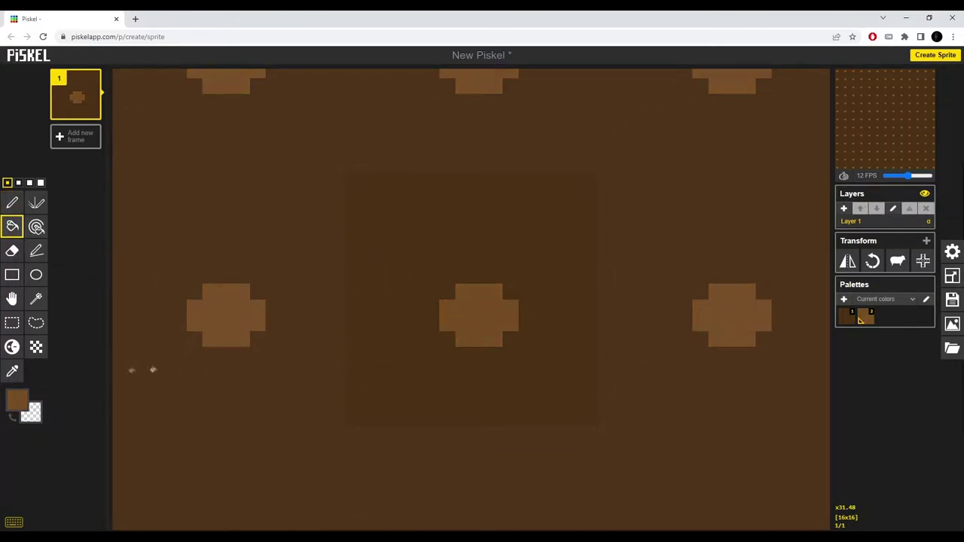
# Step: Draw a diagonal streak about 4 by 4 pixels above and left of the spot in greyish brown #6e5439
pyautogui.click(17, 400)
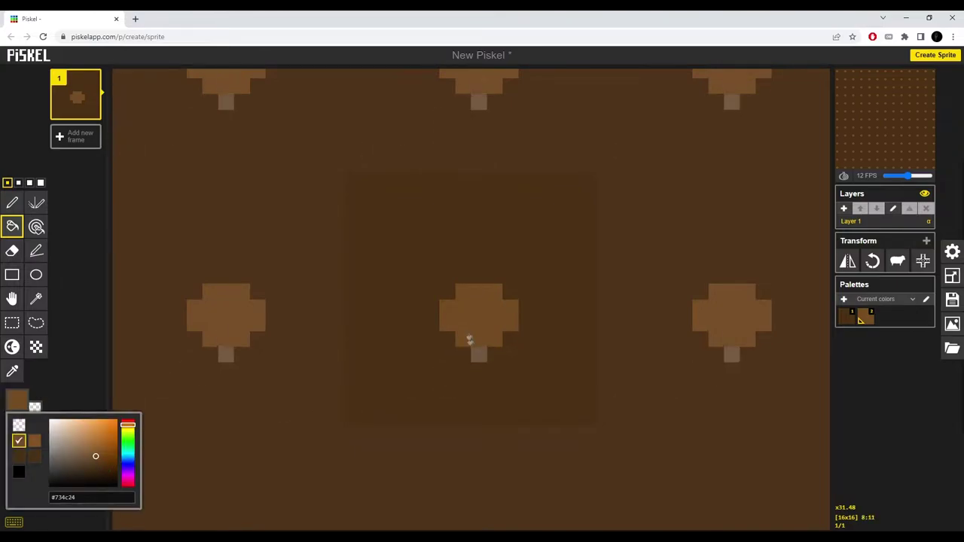
pyautogui.click(96, 458)
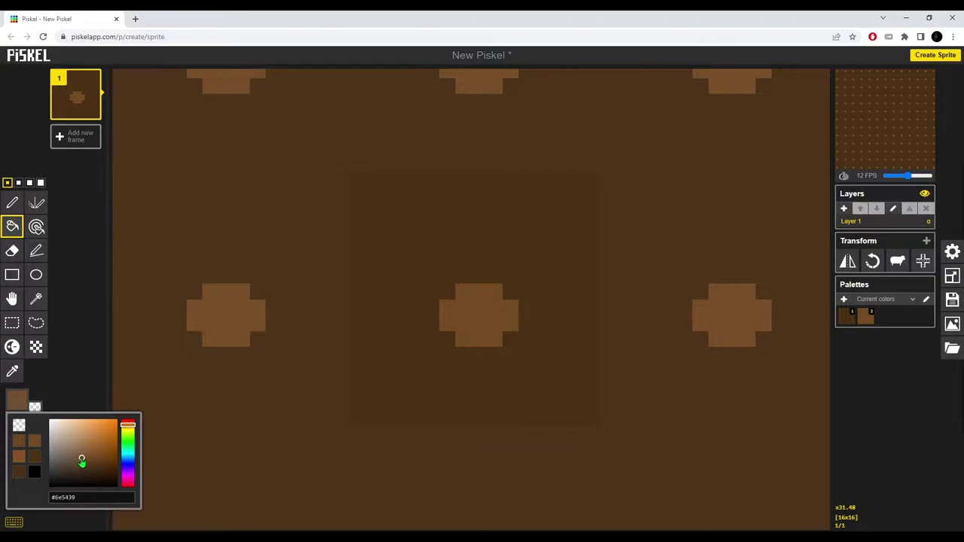
pyautogui.click(13, 202)
pyautogui.moveTo(431, 243)
pyautogui.mouseDown()
pyautogui.moveTo(467, 212)
pyautogui.moveTo(457, 295)
pyautogui.moveTo(529, 289)
pyautogui.moveTo(502, 214)
pyautogui.moveTo(458, 267)
pyautogui.moveTo(517, 295)
pyautogui.mouseUp()
# Step: Fill both parts of the diagonal streak with a darker greyish brown
pyautogui.click(17, 399)
pyautogui.click(449, 223)
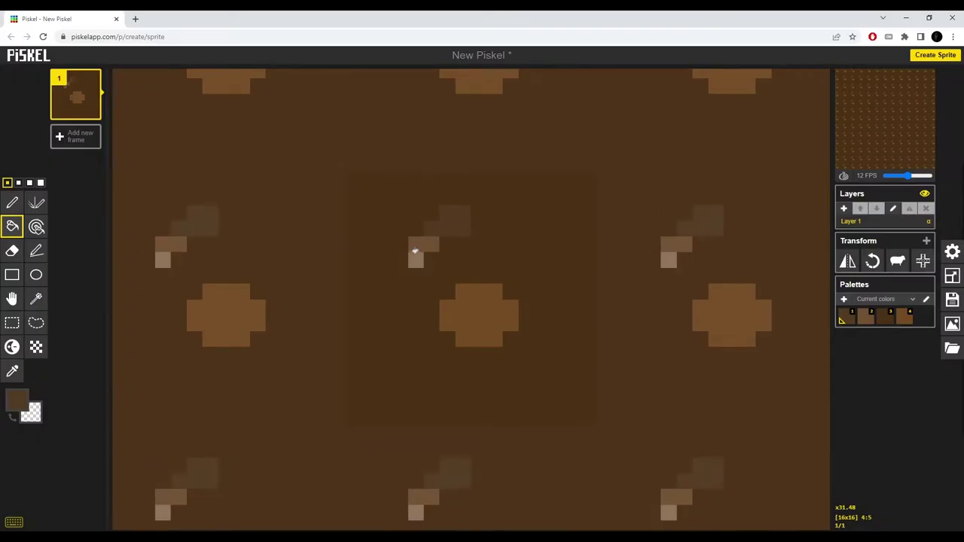
pyautogui.click(415, 252)
# Step: Recolor the entire diagonal streak to reddish brown #613c17 with the tool that paints all pixels of the same color
pyautogui.click(37, 226)
pyautogui.click(18, 399)
pyautogui.click(91, 462)
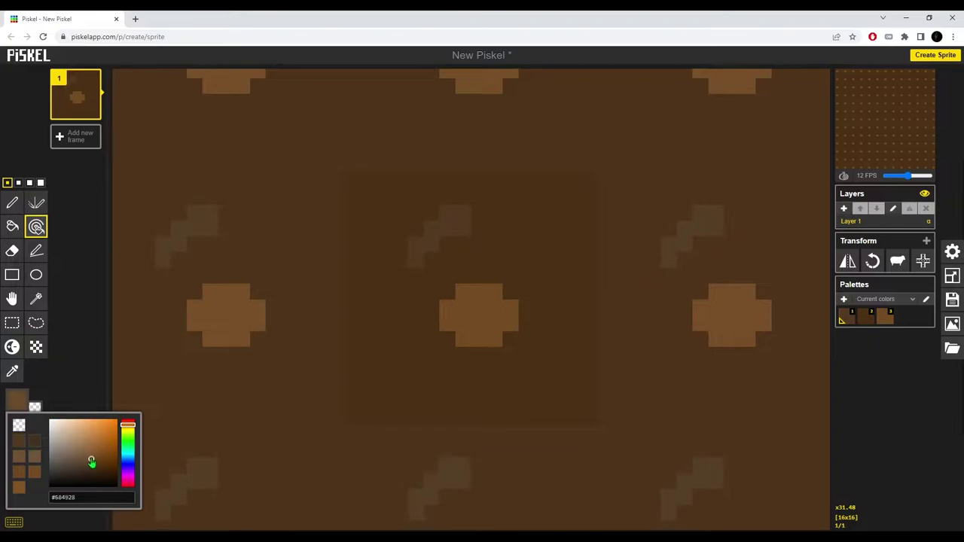
pyautogui.click(407, 260)
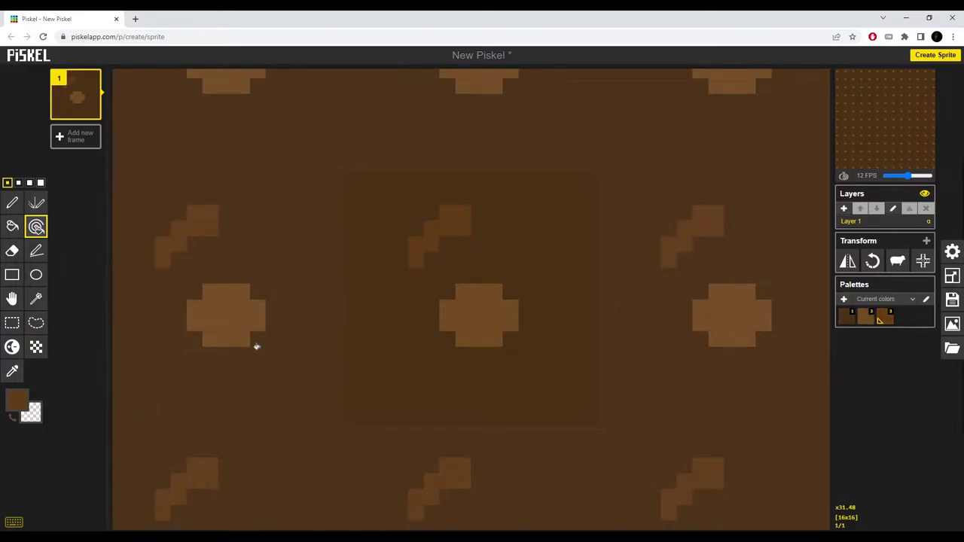
# Step: Recolor the whole diagonal streak to the darker brown #553718
pyautogui.click(30, 393)
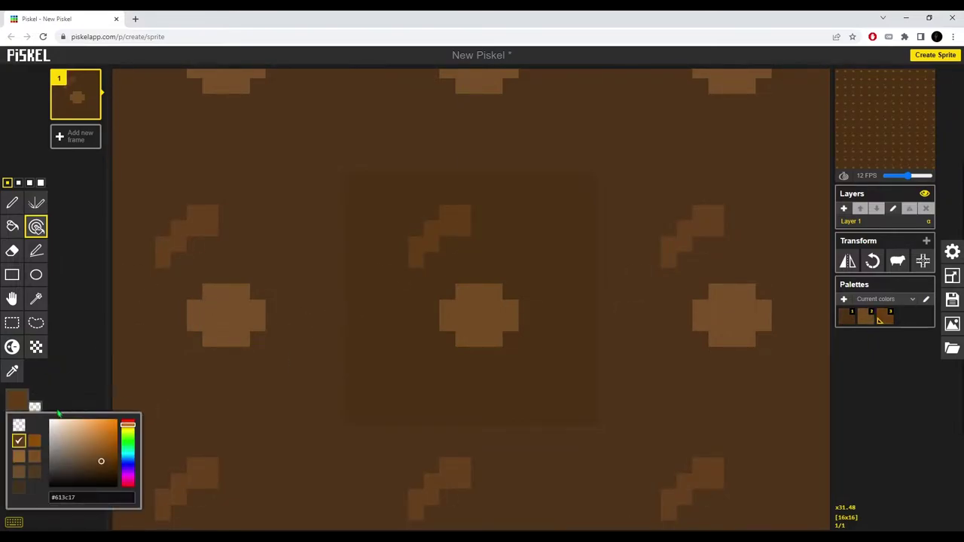
pyautogui.click(446, 228)
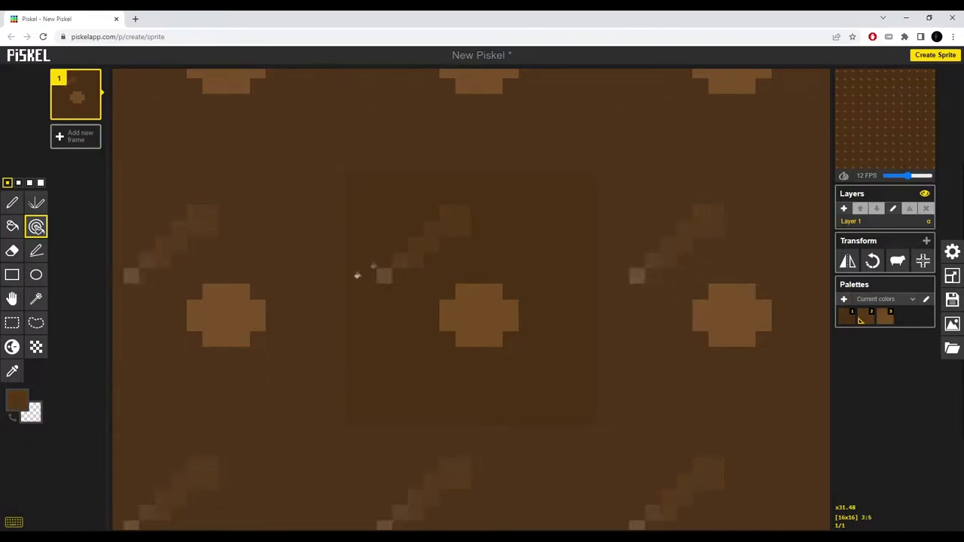
# Step: Recolor the tile with a lighter brown background, #794820 for the diagonal streak and #704b2b for the central spot
pyautogui.click(30, 398)
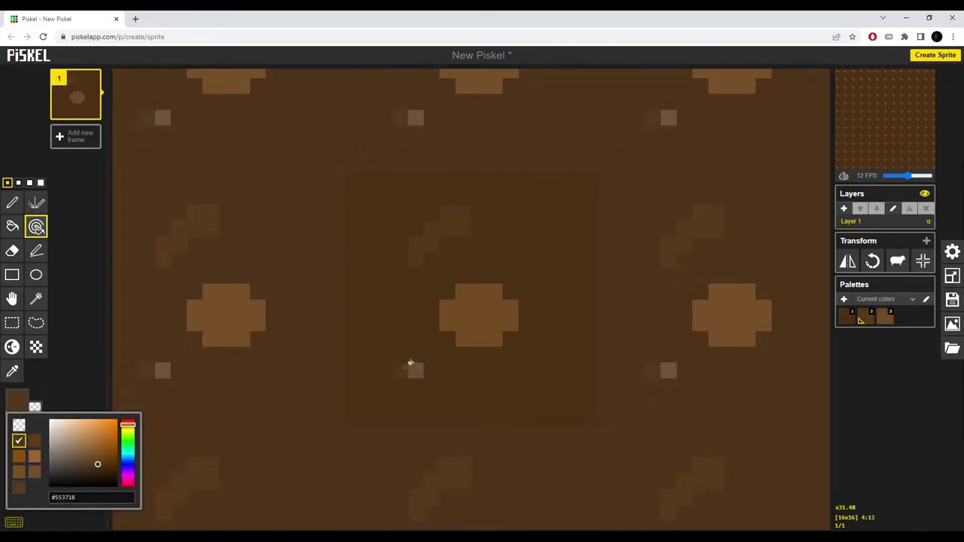
pyautogui.middleClick(463, 309)
pyautogui.scroll(-1, 462, 309)
pyautogui.click(20, 403)
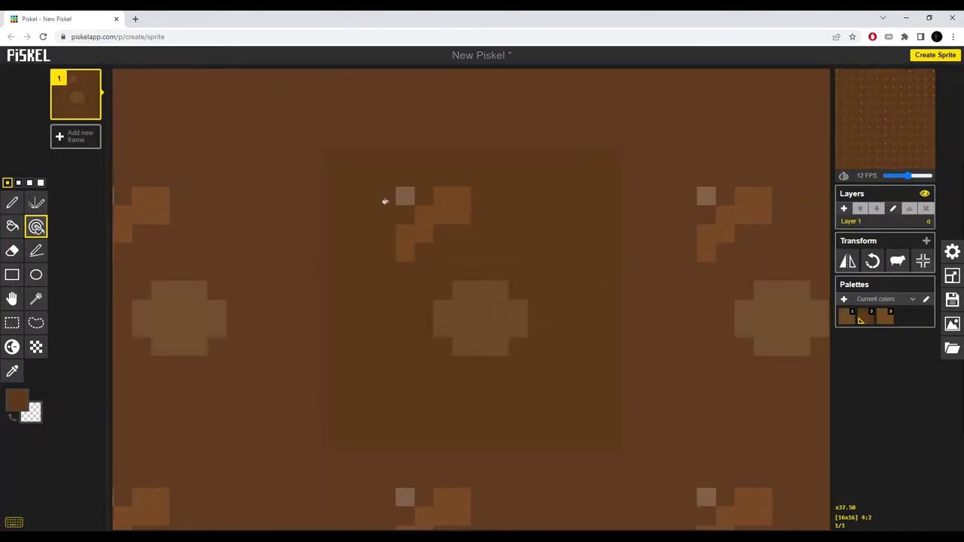
pyautogui.scroll(-1, 400, 276)
pyautogui.scroll(1, 411, 325)
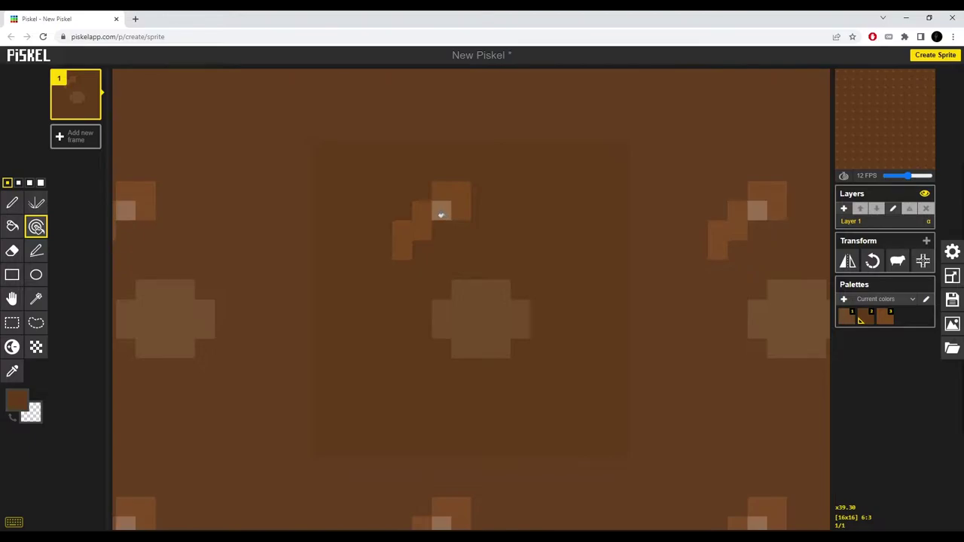
# Step: Sample the streak, spot and background colors and check their hex codes
pyautogui.click(16, 393)
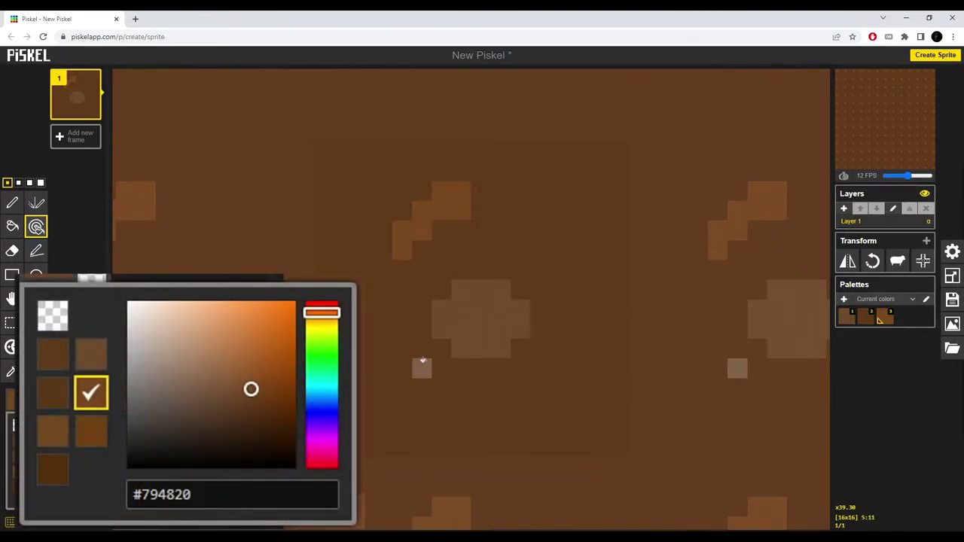
pyautogui.keyDown('alt'); pyautogui.click(464, 329); pyautogui.keyUp('alt')
pyautogui.click(10, 402)
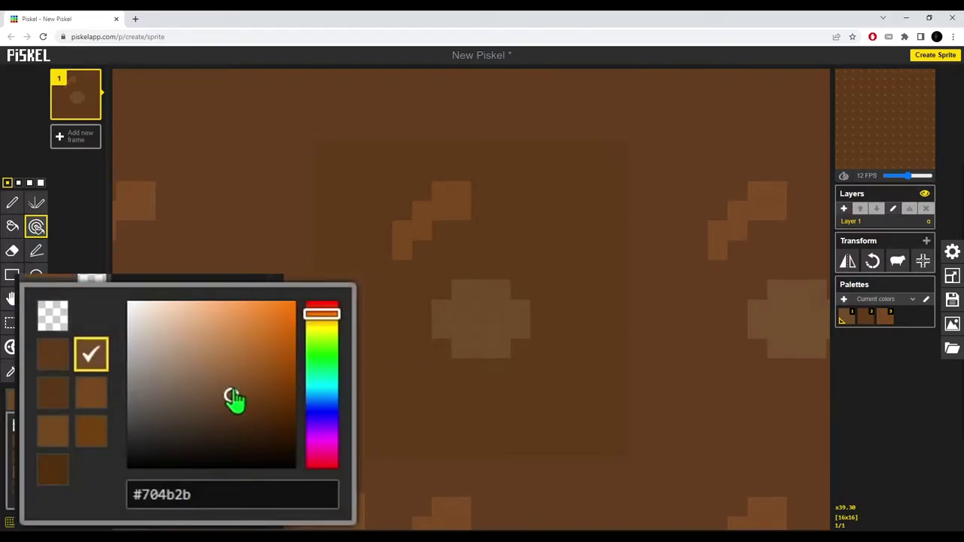
pyautogui.keyDown('alt'); pyautogui.click(339, 392); pyautogui.keyUp('alt')
pyautogui.click(11, 401)
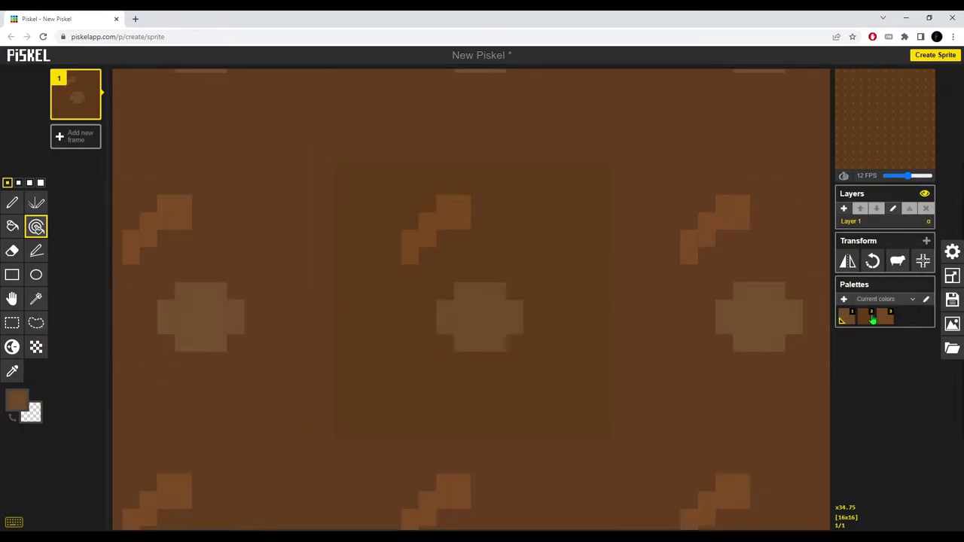
# Step: Save the three current colors as a palette named Current colors clone
pyautogui.click(926, 299)
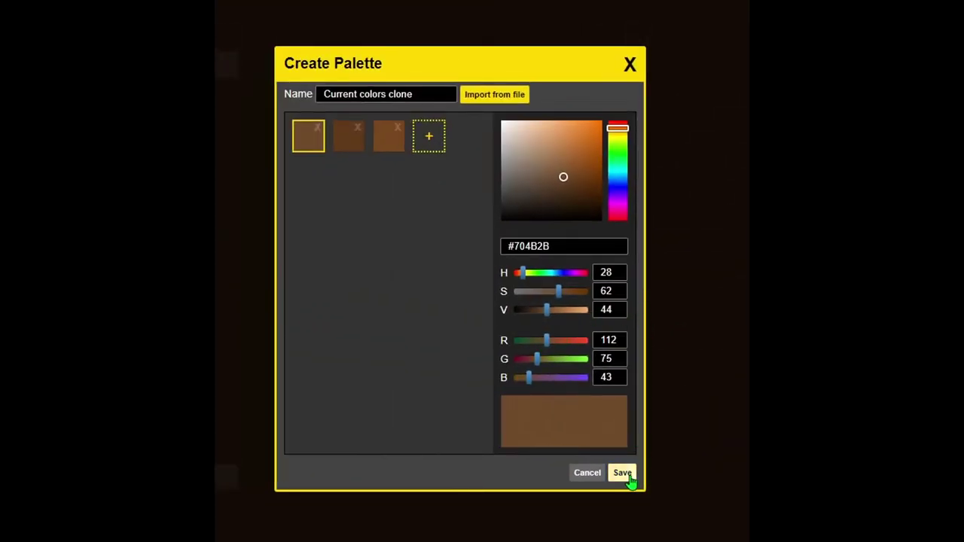
pyautogui.click(624, 475)
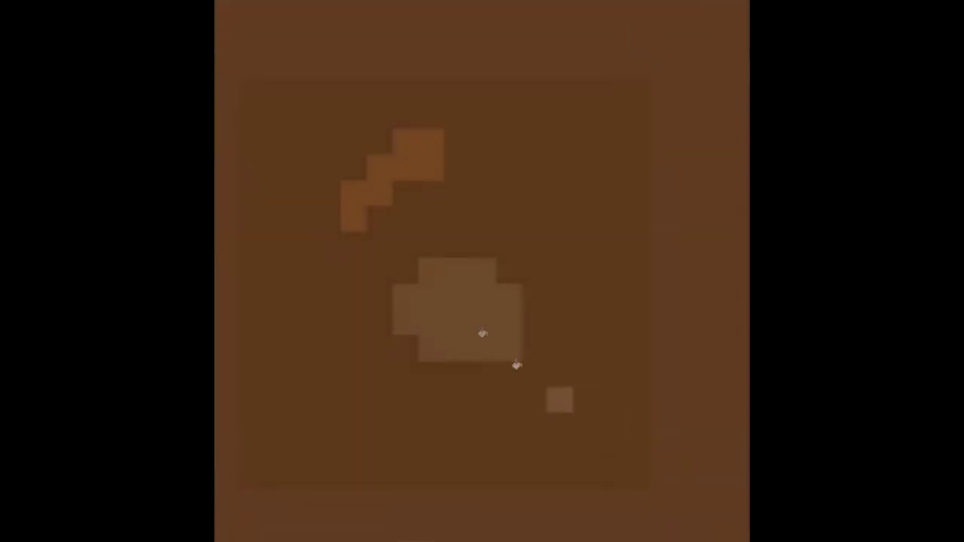
# Step: Erase the diagonal streak and the central spot by painting over them with the background brown using the Pen tool
pyautogui.click(12, 202)
pyautogui.click(16, 399)
pyautogui.press('2')
pyautogui.moveTo(444, 235)
pyautogui.mouseDown()
pyautogui.moveTo(469, 200)
pyautogui.moveTo(454, 204)
pyautogui.mouseUp()
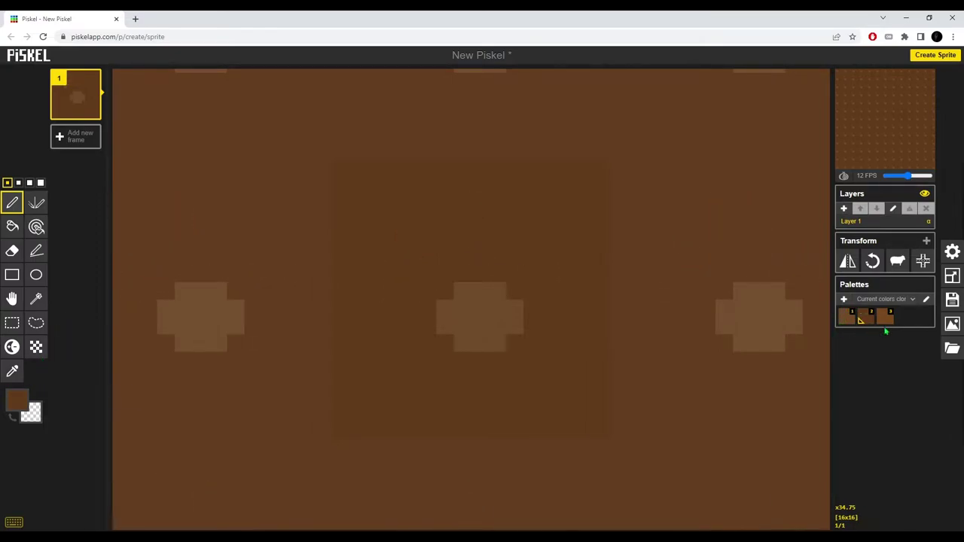
pyautogui.moveTo(594, 329)
pyautogui.mouseDown()
pyautogui.moveTo(529, 290)
pyautogui.moveTo(451, 290)
pyautogui.moveTo(500, 326)
pyautogui.moveTo(459, 338)
pyautogui.moveTo(517, 165)
pyautogui.moveTo(721, 312)
pyautogui.mouseUp()
# Step: Try alternating wavy horizontal bands across the tile in #704b2b and #794820 with the two-pixel pen
pyautogui.click(18, 182)
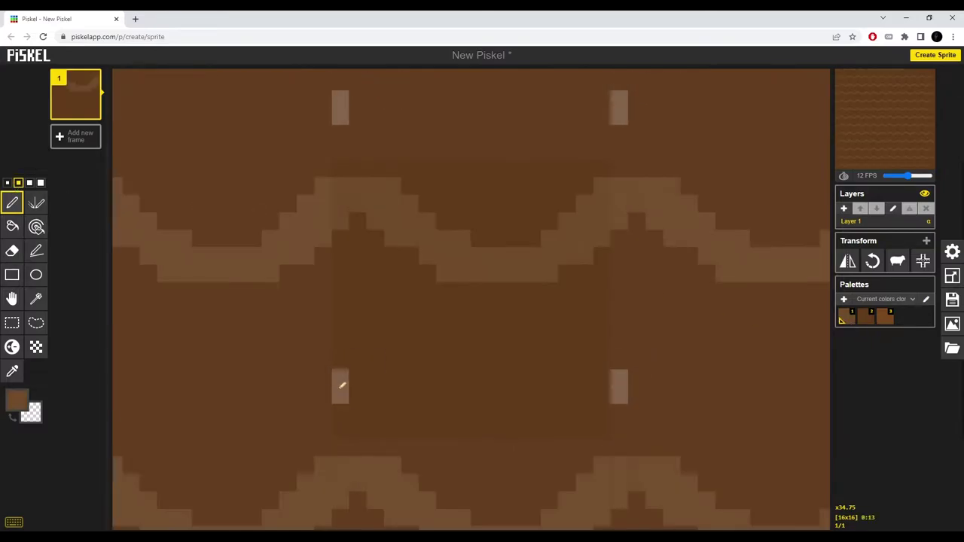
pyautogui.moveTo(341, 323)
pyautogui.mouseDown()
pyautogui.moveTo(370, 308)
pyautogui.moveTo(492, 372)
pyautogui.mouseUp()
pyautogui.hotkey('ctrl', 'z')
pyautogui.moveTo(341, 373)
pyautogui.mouseDown()
pyautogui.moveTo(404, 341)
pyautogui.moveTo(528, 373)
pyautogui.moveTo(588, 365)
pyautogui.moveTo(623, 347)
pyautogui.mouseUp()
pyautogui.moveTo(573, 433); pyautogui.dragTo(608, 419)
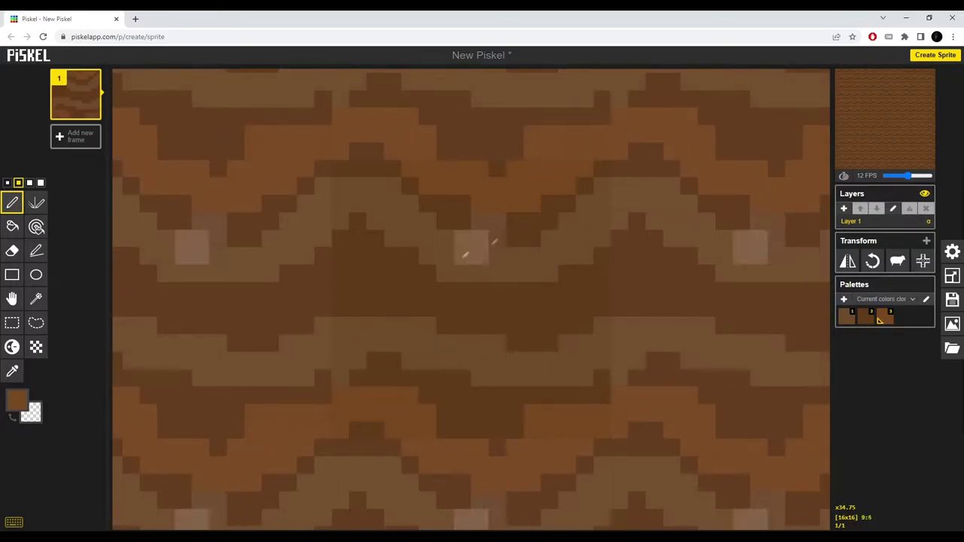
pyautogui.moveTo(346, 289)
pyautogui.mouseDown()
pyautogui.moveTo(382, 286)
pyautogui.moveTo(495, 316)
pyautogui.moveTo(566, 311)
pyautogui.moveTo(602, 260)
pyautogui.mouseUp()
pyautogui.scroll(-3, 509, 295)
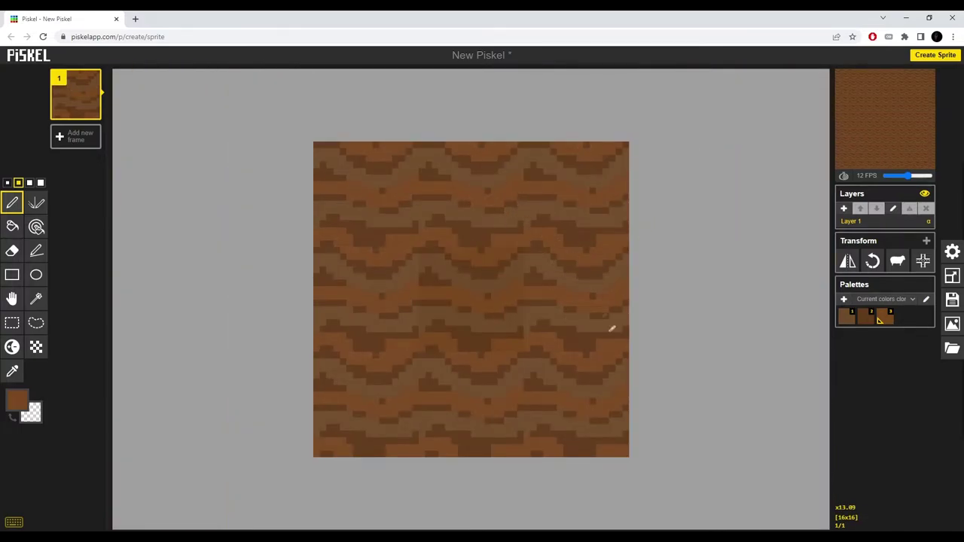
pyautogui.scroll(4, 493, 308)
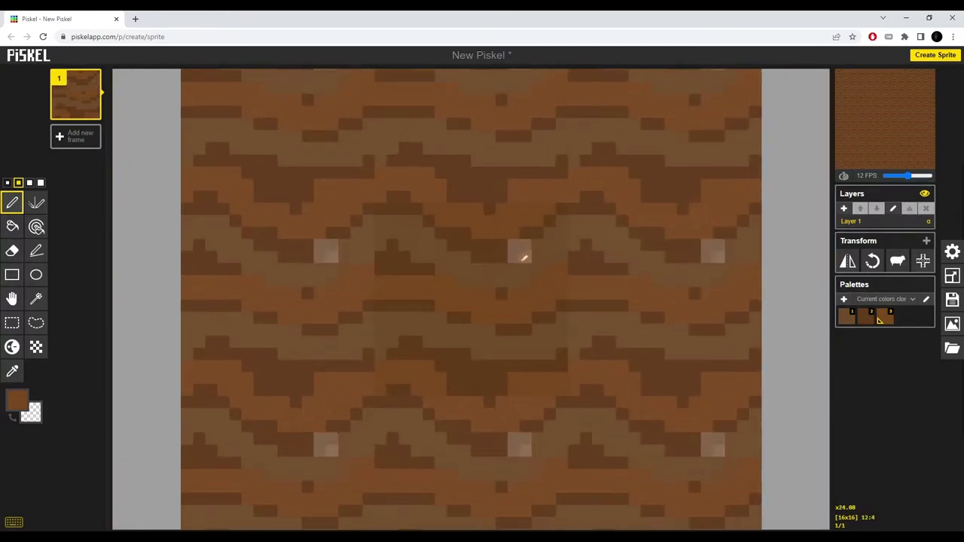
# Step: Undo all the wavy bands back to the plain background
pyautogui.hotkey('ctrl', 'z')
pyautogui.hotkey('ctrl', 'z')
pyautogui.hotkey('ctrl', 'z')
pyautogui.hotkey('ctrl', 'z')
pyautogui.hotkey('ctrl', 'z')
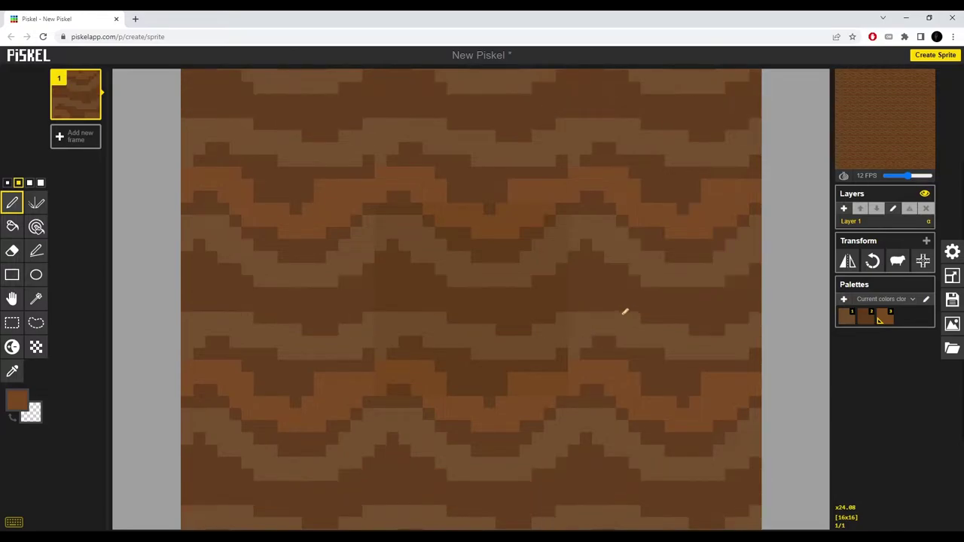
pyautogui.scroll(3, 553, 286)
# Step: Set the pen size to one pixel, trying a three-pixel vertical bar near the tile's upper left and painting over it with the background brown
pyautogui.click(844, 320)
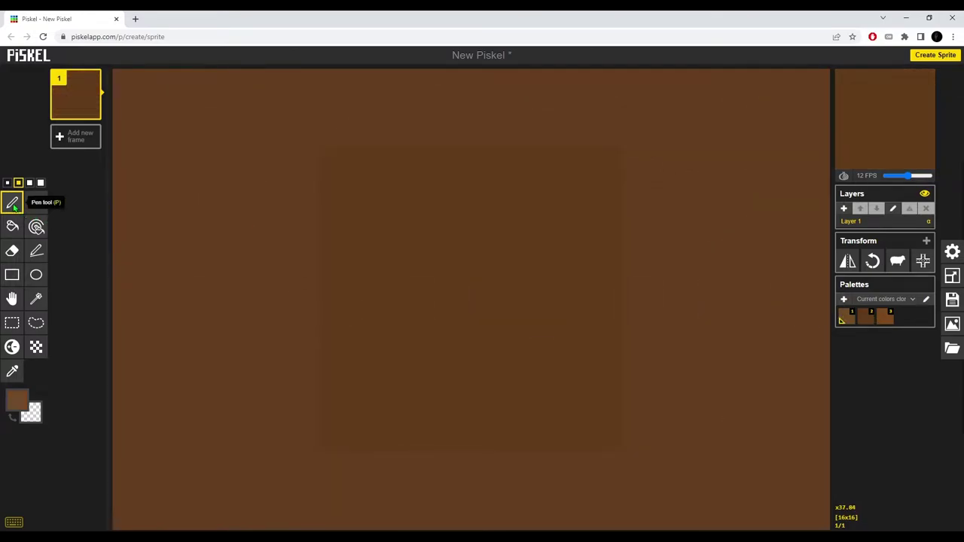
pyautogui.click(7, 182)
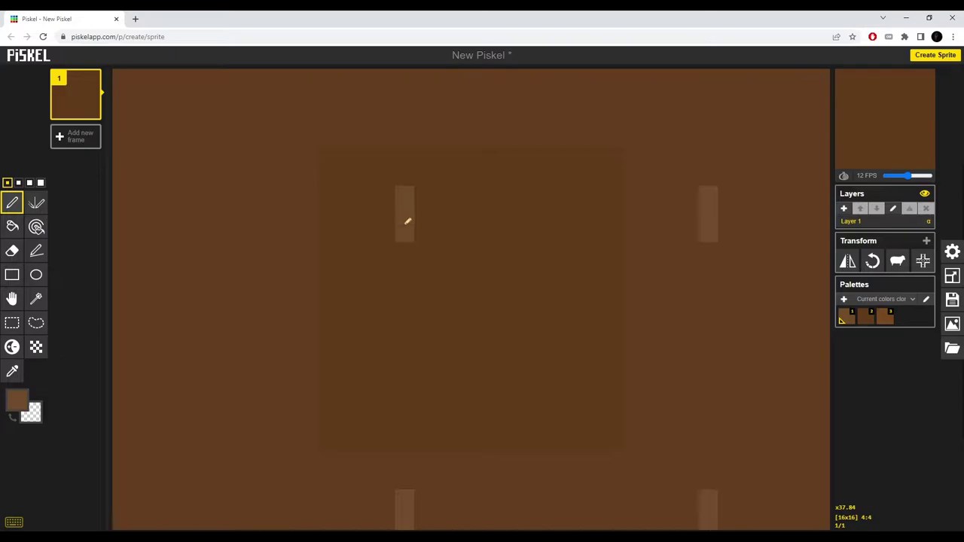
pyautogui.press('2')
pyautogui.moveTo(408, 232); pyautogui.dragTo(400, 213)
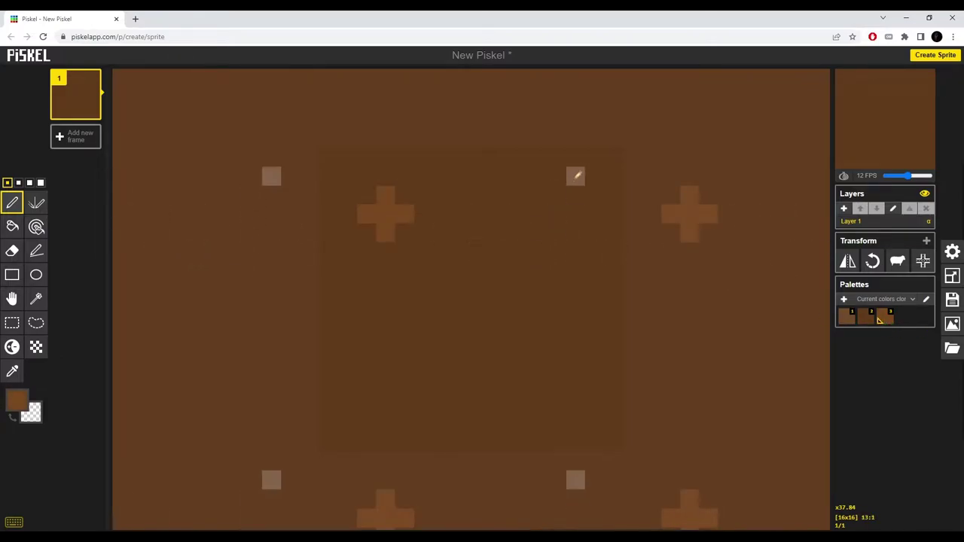
# Step: Draw five plus signs, each 3 by 3 pixels, in orange-brown #794820 spread across the tile
pyautogui.moveTo(557, 157); pyautogui.dragTo(556, 196)
pyautogui.click(543, 177)
pyautogui.moveTo(499, 307); pyautogui.dragTo(500, 340)
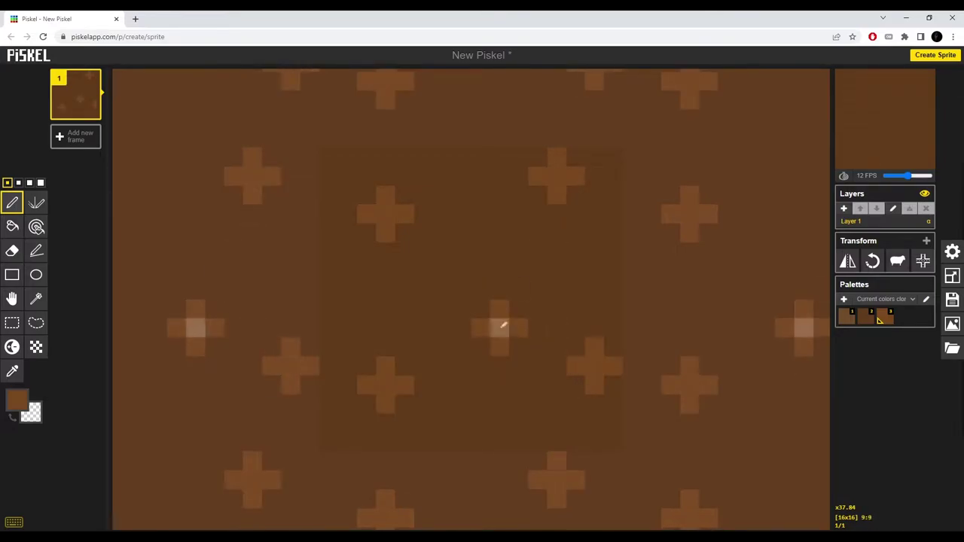
pyautogui.scroll(-5, 440, 165)
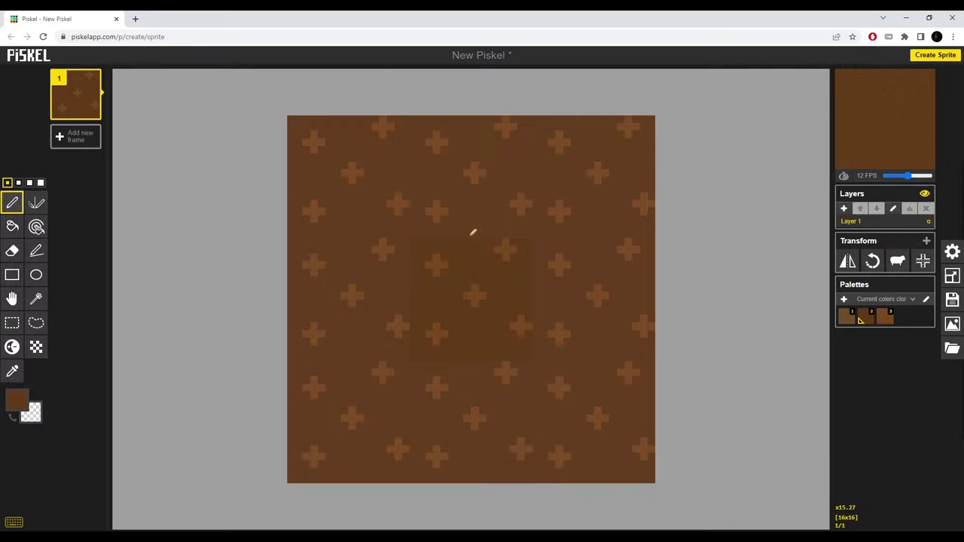
# Step: Scatter single-pixel dots of #794820 in the gaps between the plus signs
pyautogui.scroll(1, 434, 381)
pyautogui.scroll(4, 446, 226)
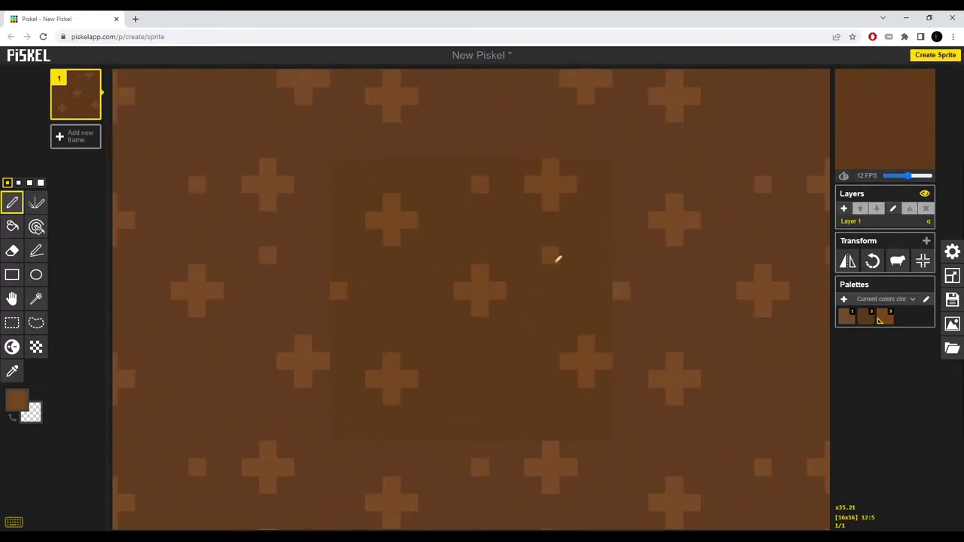
pyautogui.scroll(-5, 562, 419)
pyautogui.scroll(3, 562, 419)
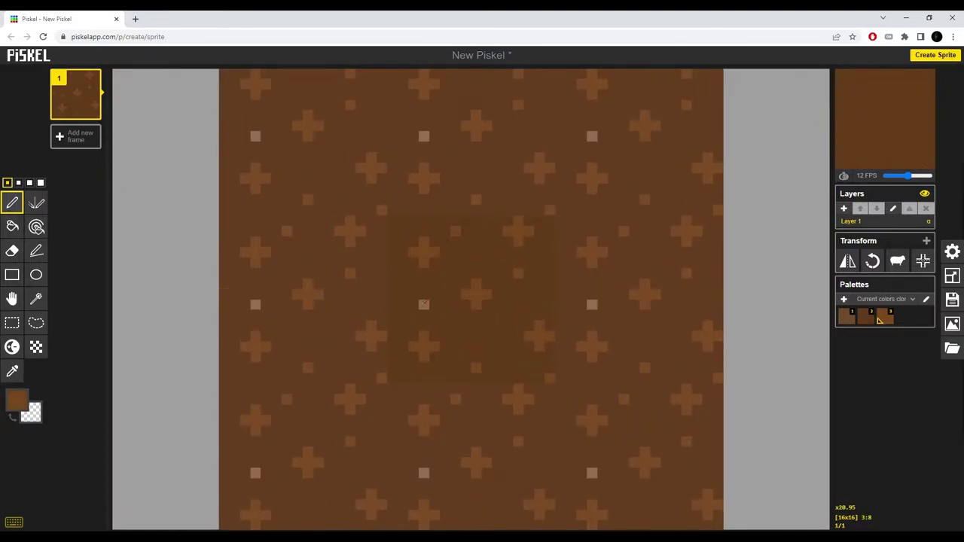
# Step: Move the single dot at pixel 12:5 to pixel 14:4, painting over the old one with the background brown
pyautogui.press('3')
pyautogui.click(539, 263)
pyautogui.press('2')
pyautogui.click(519, 274)
pyautogui.press('3')
pyautogui.scroll(1, 767, 400)
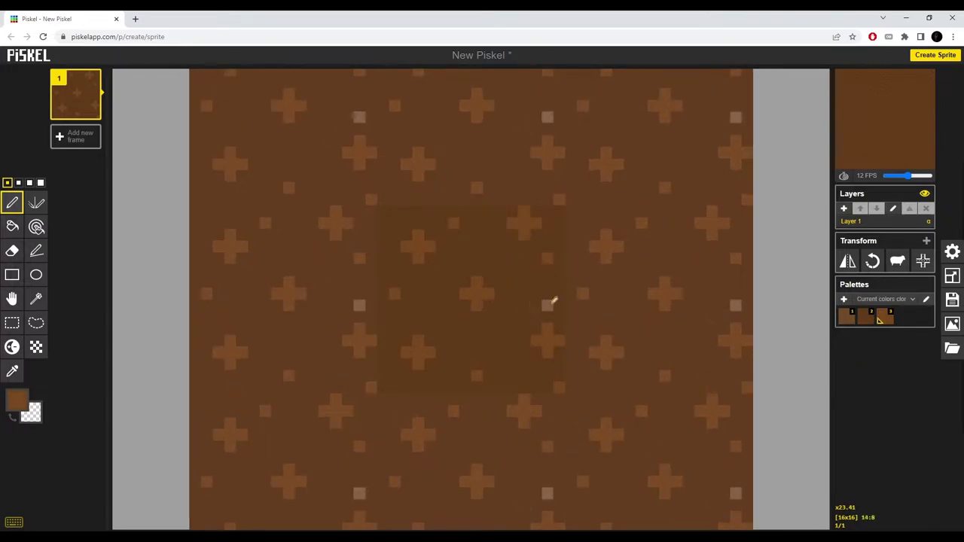
pyautogui.scroll(-2, 552, 300)
pyautogui.scroll(1, 542, 301)
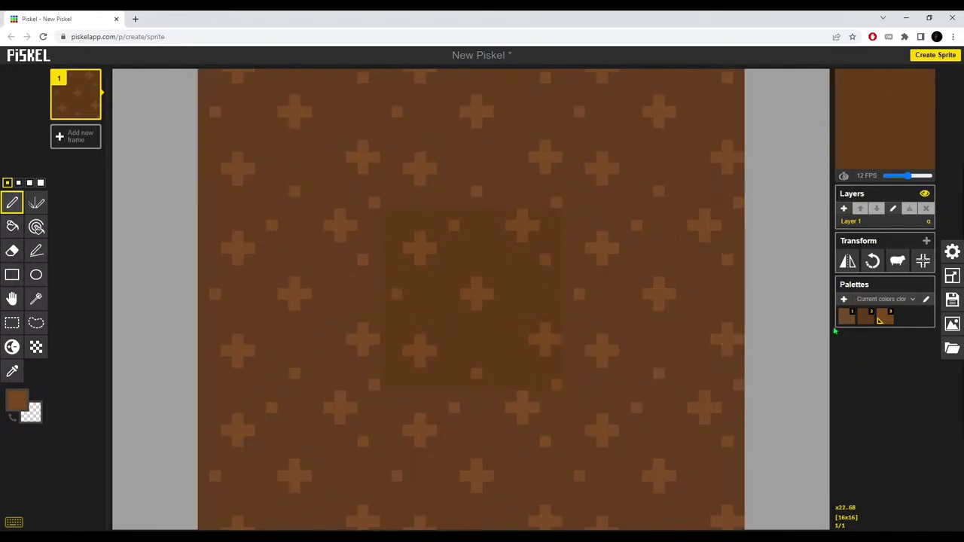
# Step: Draw a rounded blob about 5 by 5 pixels in #704b2b over the lower-left plus sign, trimming its edges with the background brown
pyautogui.scroll(3, 409, 286)
pyautogui.moveTo(381, 347)
pyautogui.mouseDown()
pyautogui.moveTo(439, 335)
pyautogui.moveTo(448, 350)
pyautogui.moveTo(437, 386)
pyautogui.moveTo(390, 374)
pyautogui.moveTo(411, 353)
pyautogui.moveTo(431, 367)
pyautogui.moveTo(416, 339)
pyautogui.mouseUp()
pyautogui.press('2')
pyautogui.click(450, 386)
pyautogui.press('1')
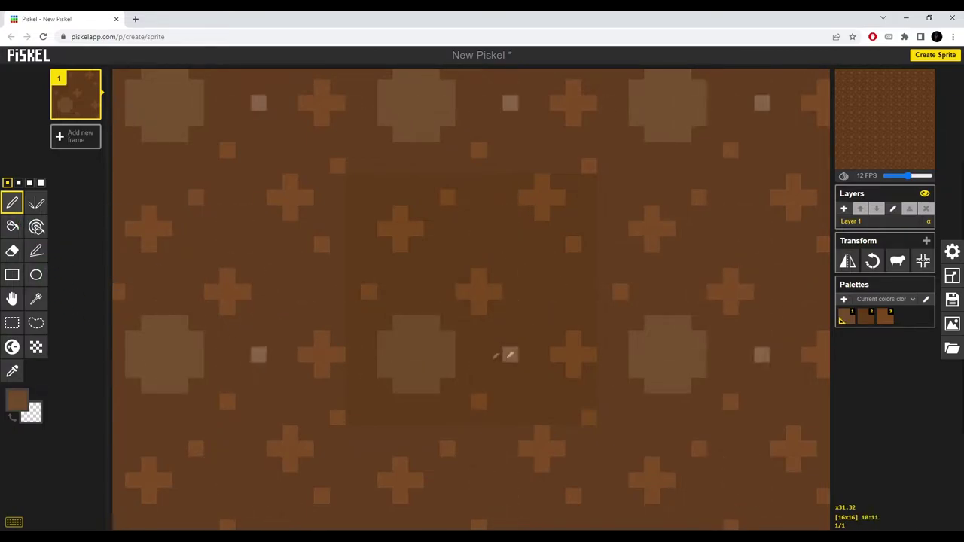
# Step: Draw a smaller rounded blob about 4 by 4 pixels in #704b2b below the upper-right plus sign and trim its corners
pyautogui.moveTo(509, 245)
pyautogui.mouseDown()
pyautogui.moveTo(548, 273)
pyautogui.moveTo(555, 257)
pyautogui.moveTo(540, 243)
pyautogui.moveTo(526, 257)
pyautogui.moveTo(554, 249)
pyautogui.moveTo(570, 220)
pyautogui.mouseUp()
pyautogui.press('2')
pyautogui.click(560, 225)
pyautogui.click(555, 275)
pyautogui.press('1')
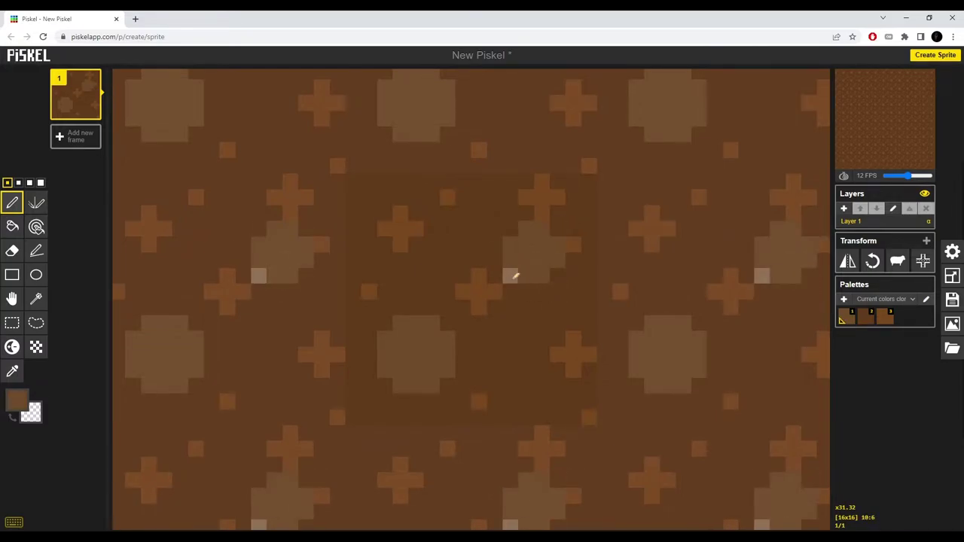
pyautogui.press('2')
pyautogui.scroll(-1, 547, 255)
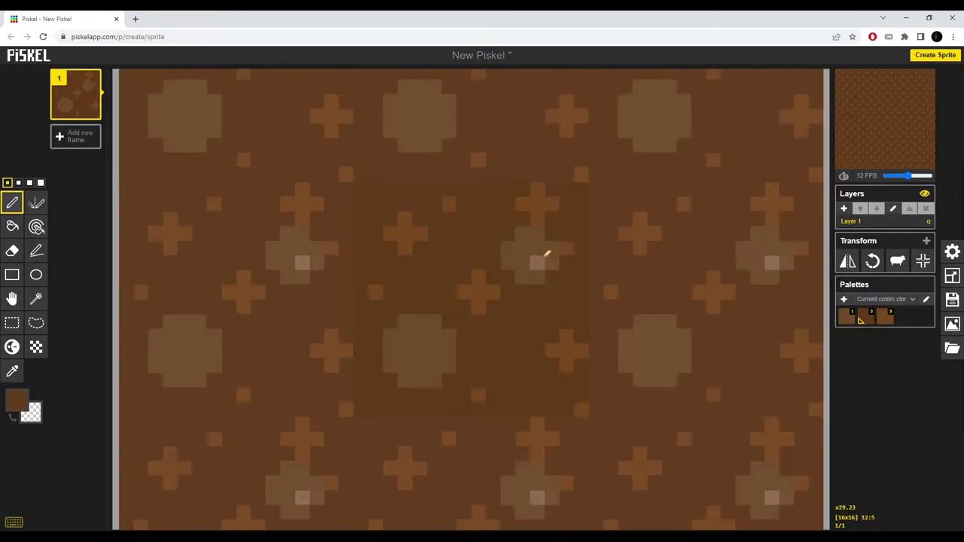
# Step: Redraw the plus sign above the smaller blob one pixel higher, clear of the blob
pyautogui.scroll(-1, 546, 248)
pyautogui.moveTo(523, 193); pyautogui.dragTo(536, 212)
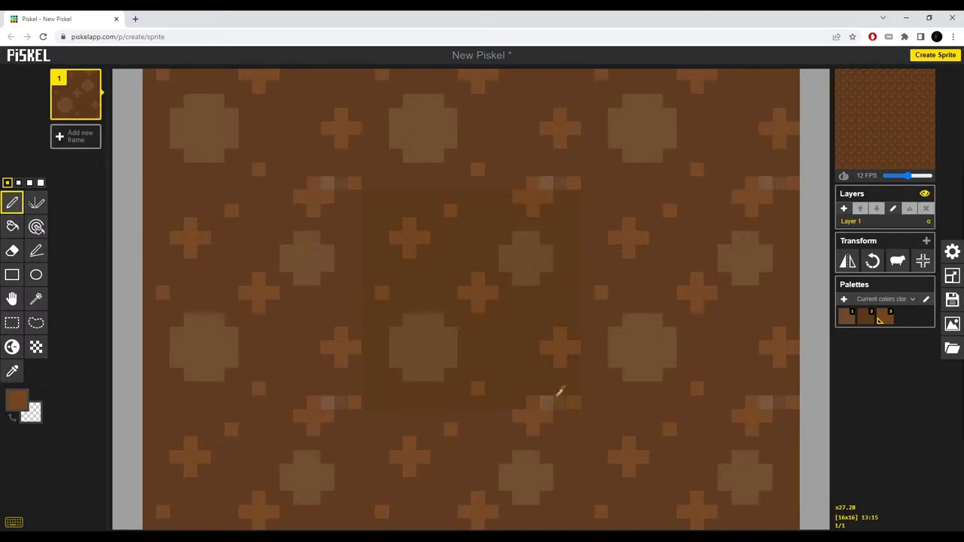
# Step: Paint over the central plus sign, the lower-right plus sign and the single dots with the background brown
pyautogui.hotkey('ctrl', 'z')
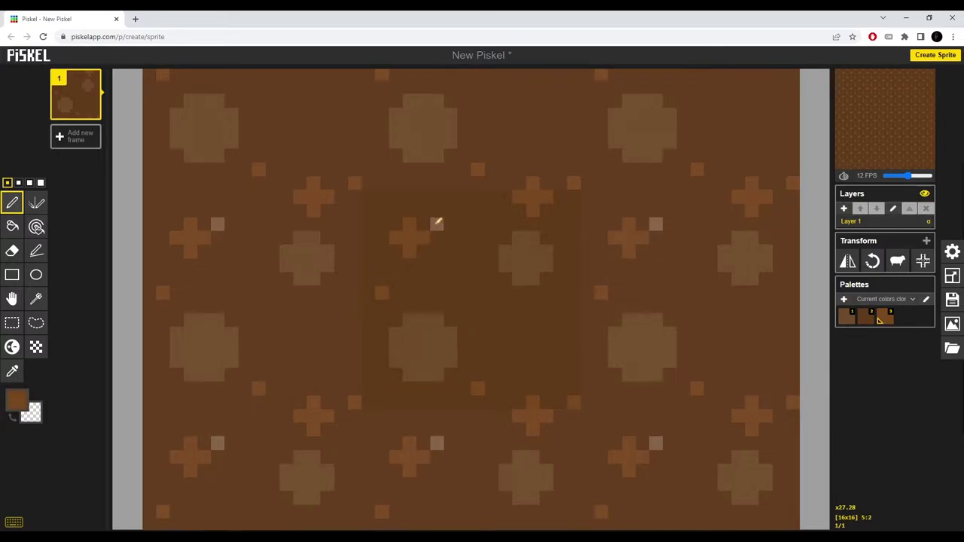
pyautogui.scroll(-1, 414, 256)
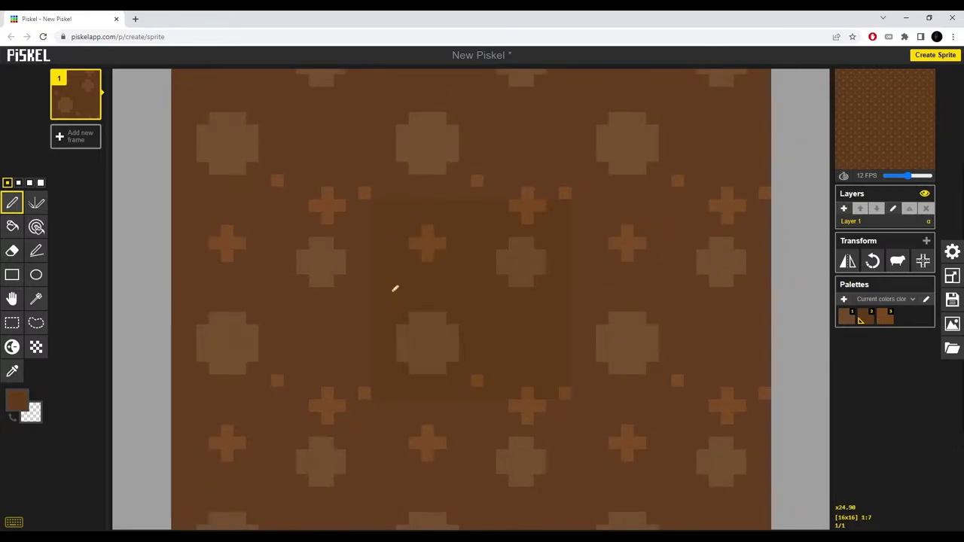
pyautogui.click(477, 380)
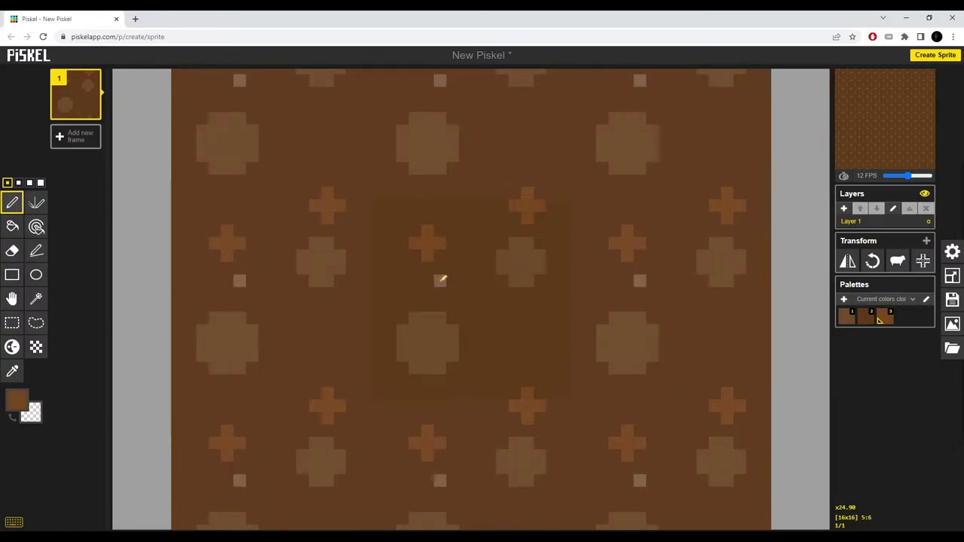
# Step: Scatter new single-pixel dots of #794820 across the tile around the blobs and the two remaining plus signs
pyautogui.scroll(-1, 430, 249)
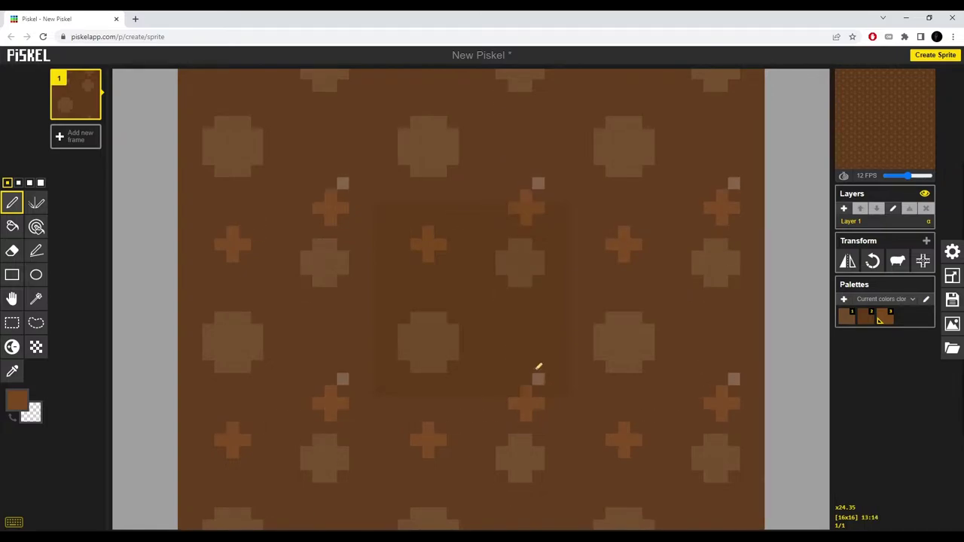
pyautogui.scroll(-2, 652, 326)
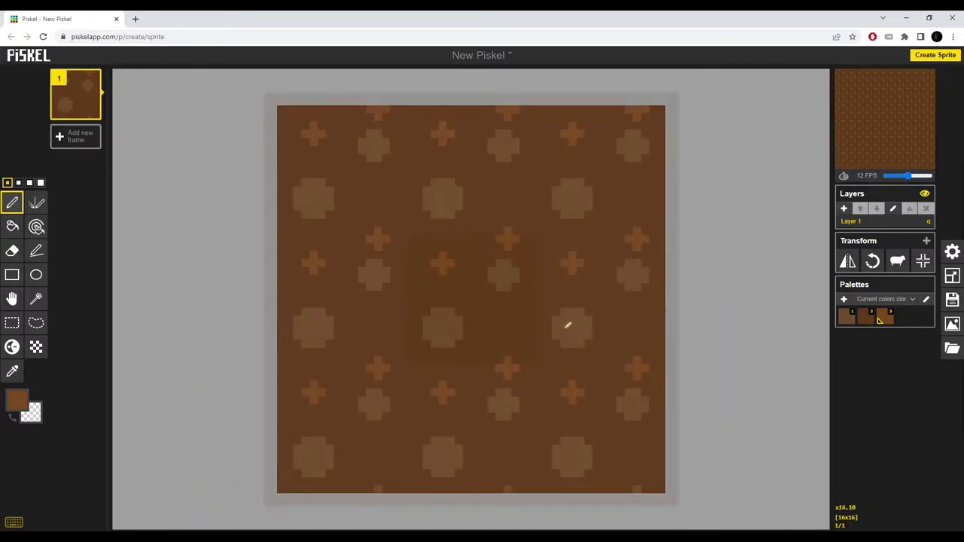
pyautogui.scroll(1, 566, 323)
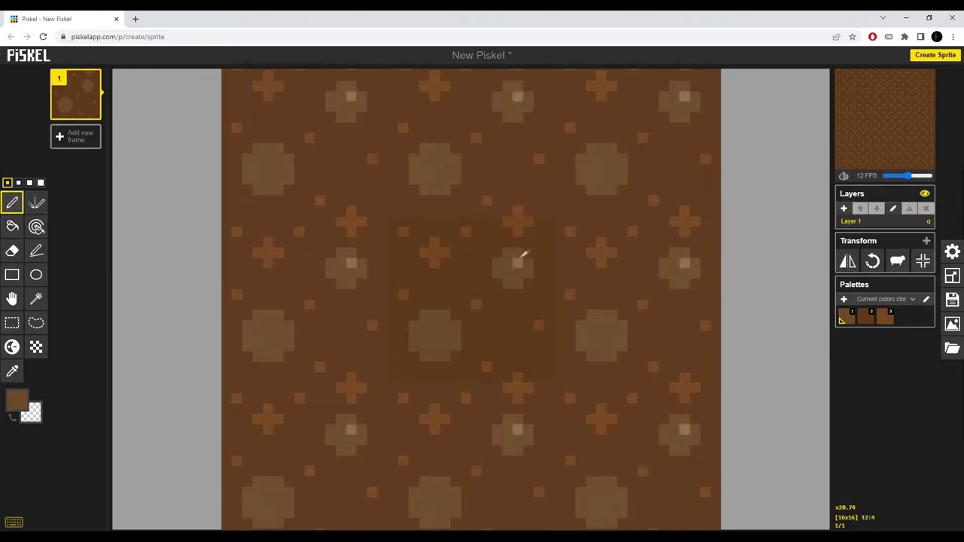
# Step: Try adding a small plus sign in the blobs' lighter brown to the empty lower-right area of the tile
pyautogui.scroll(1, 462, 221)
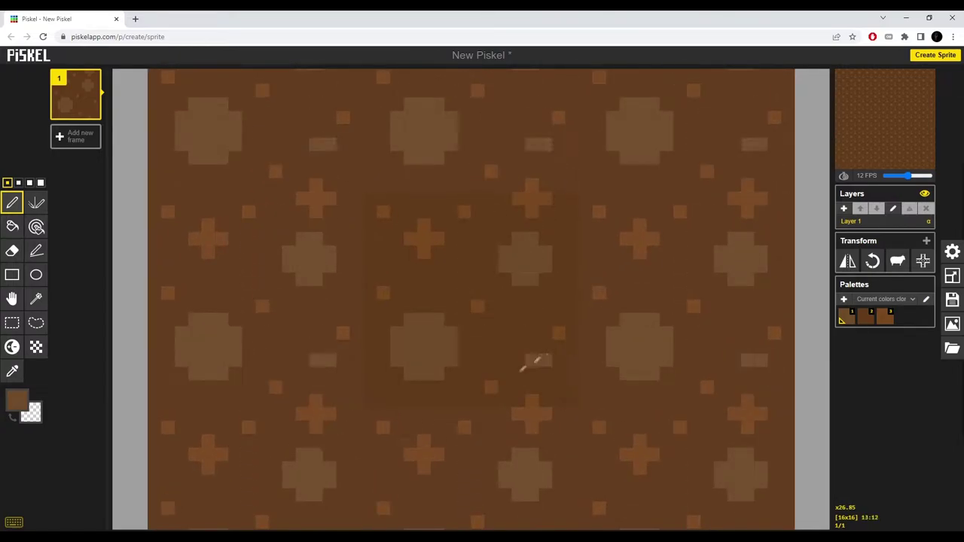
pyautogui.scroll(1, 546, 360)
pyautogui.scroll(-5, 579, 424)
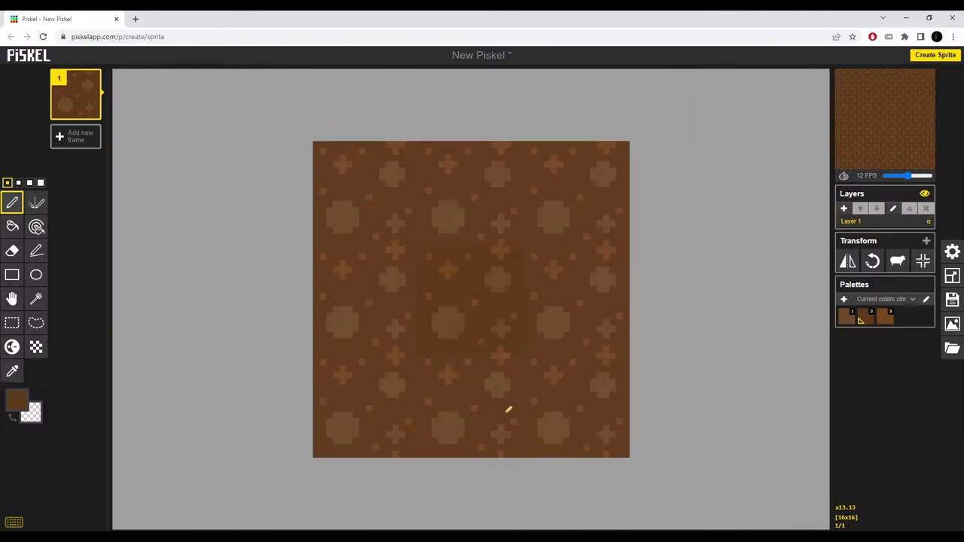
pyautogui.scroll(4, 509, 410)
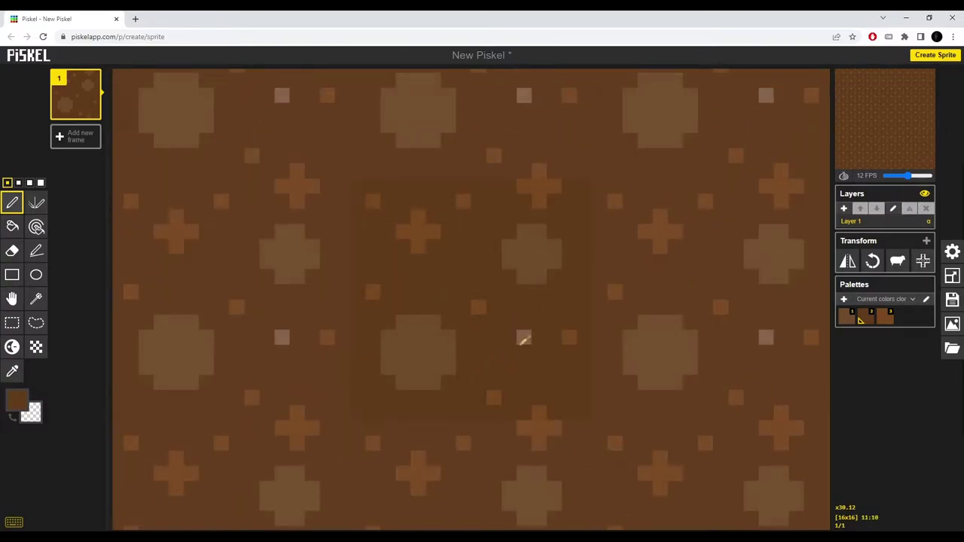
pyautogui.scroll(2, 526, 337)
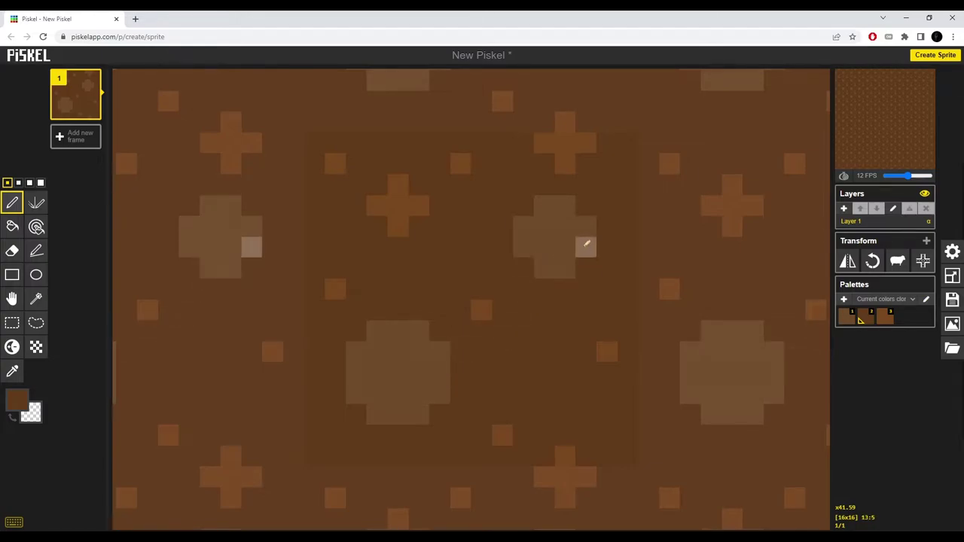
# Step: Rearrange the single-pixel #794820 dots, painting over the one above the large blob's left side and placing one on the tile's left edge
pyautogui.press('3')
pyautogui.scroll(-2, 497, 354)
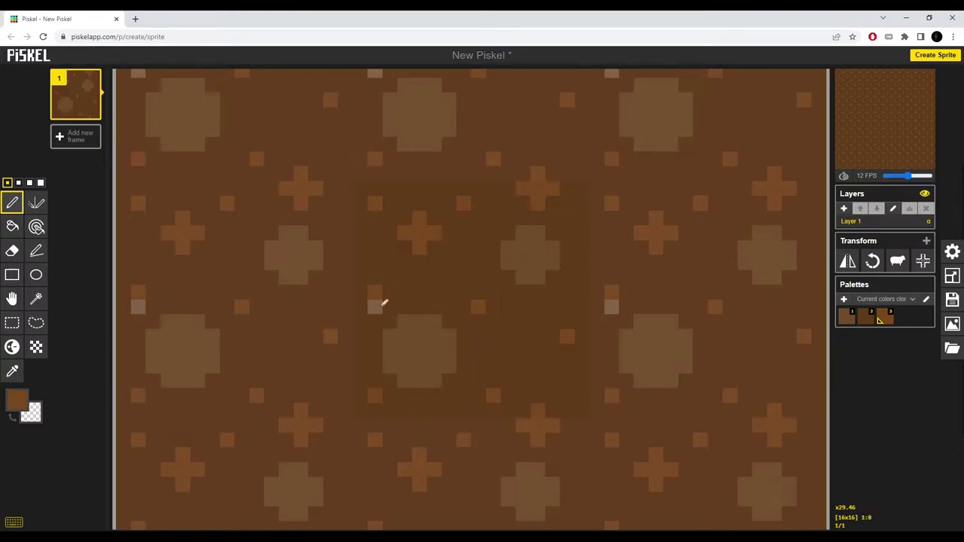
pyautogui.press('2')
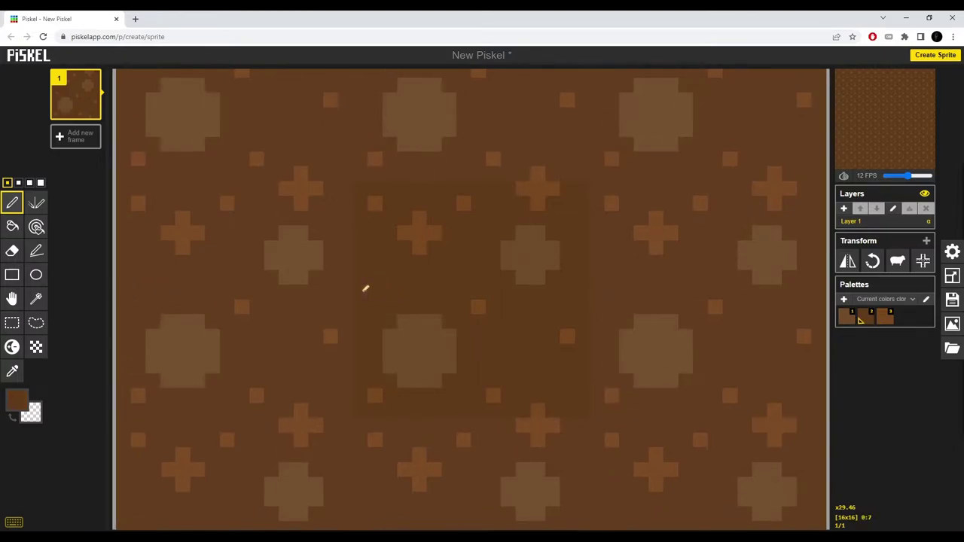
pyautogui.press('3')
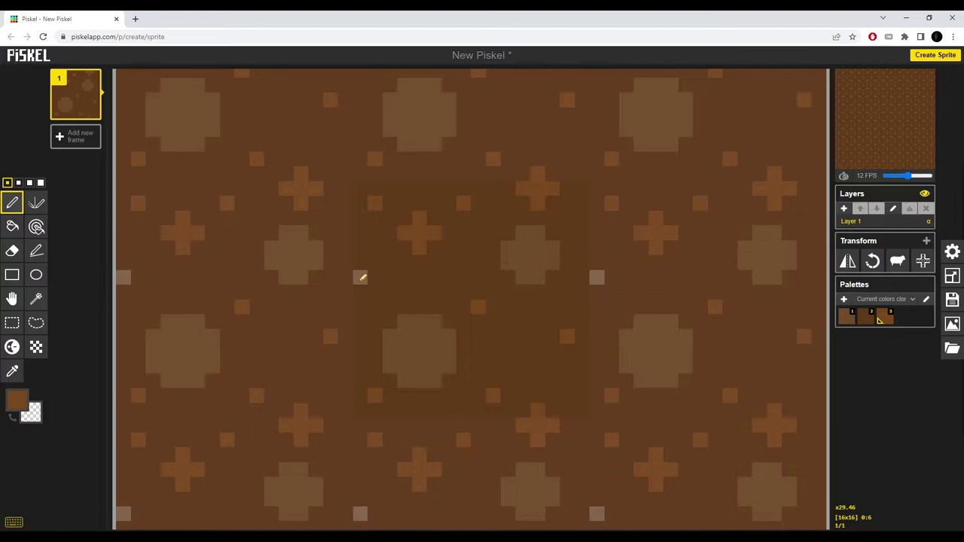
pyautogui.scroll(-1, 568, 354)
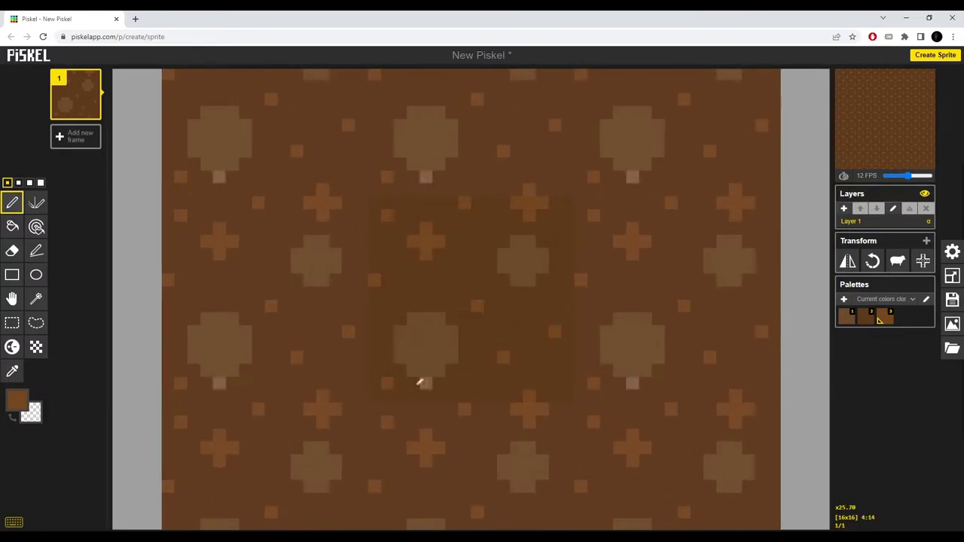
# Step: Set the tile-mode mask opacity to 0.00
pyautogui.scroll(-2, 460, 258)
pyautogui.click(951, 251)
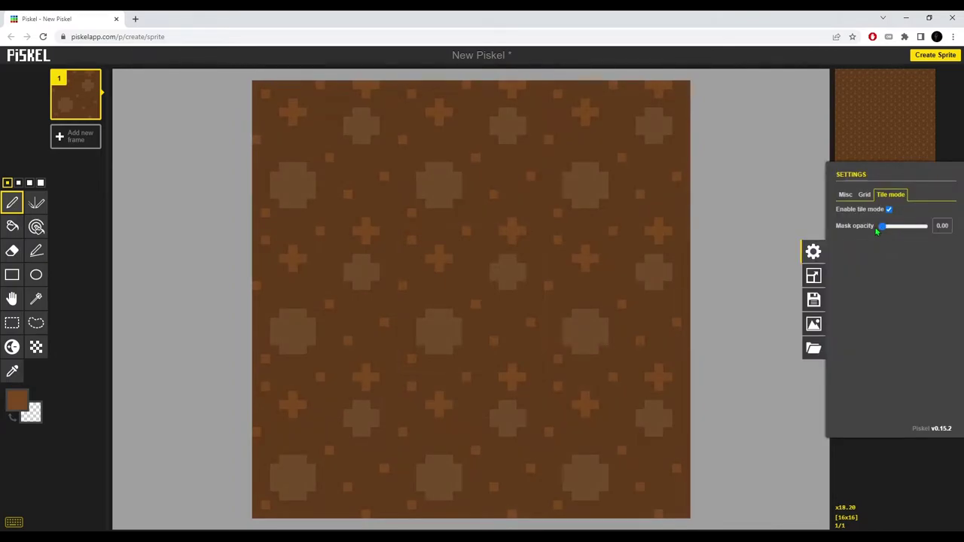
pyautogui.click(517, 305)
# Step: Paint over the dot at the large blob's lower-left with the background brown and shift the other #794820 dots to spread them more evenly
pyautogui.click(413, 360)
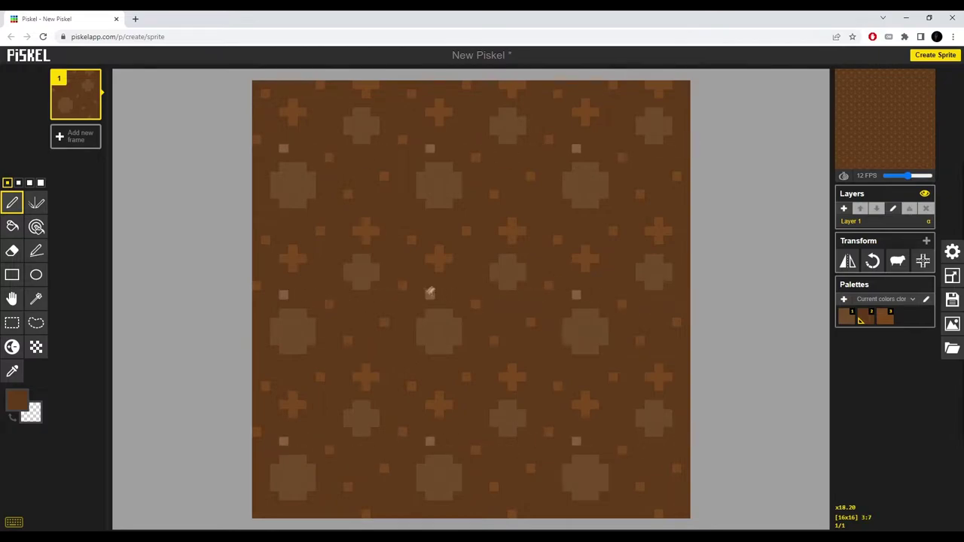
pyautogui.scroll(-1, 531, 331)
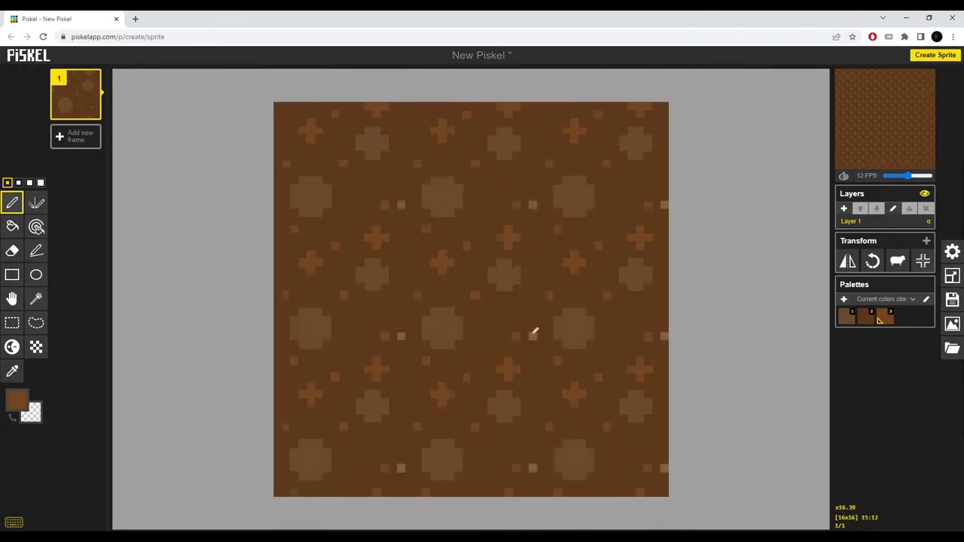
pyautogui.scroll(2, 477, 293)
pyautogui.scroll(-2, 488, 294)
pyautogui.scroll(2, 488, 294)
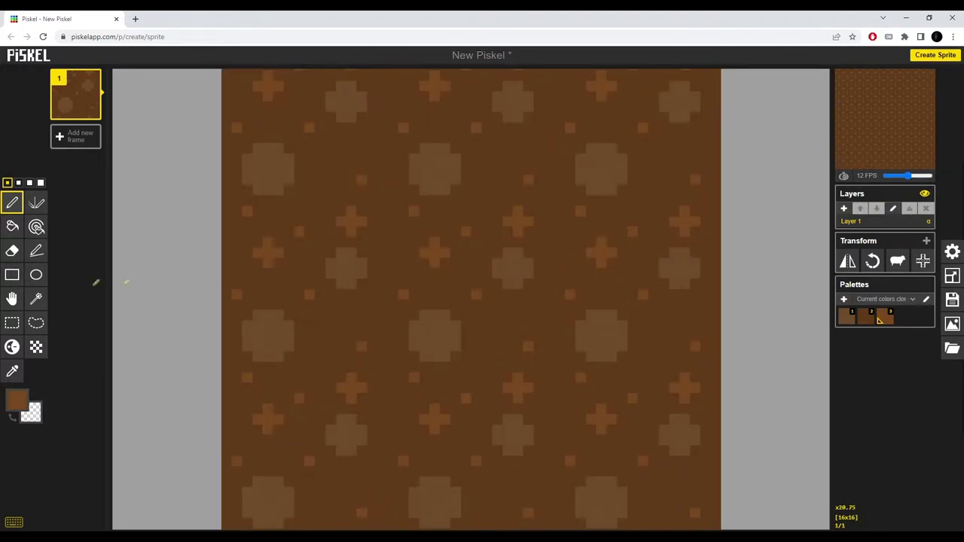
pyautogui.click(12, 323)
pyautogui.moveTo(406, 230); pyautogui.dragTo(565, 389)
pyautogui.click(587, 361)
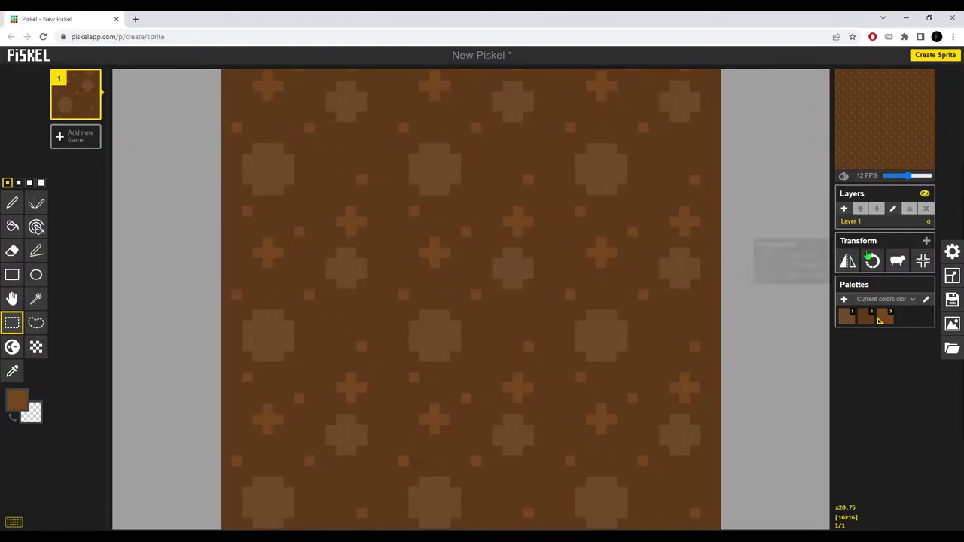
# Step: Set the tile-mode mask opacity to 0.07 and close the settings
pyautogui.click(951, 251)
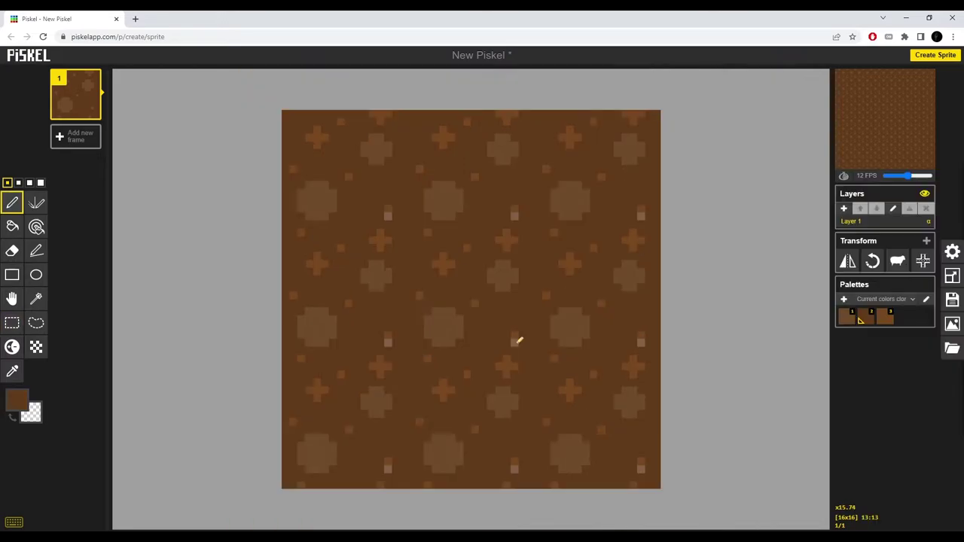
pyautogui.click(951, 252)
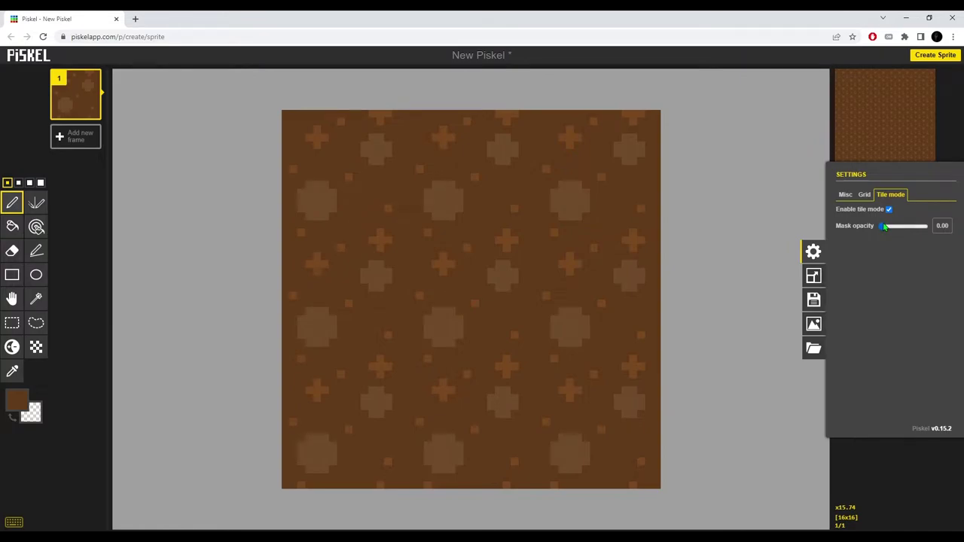
pyautogui.moveTo(884, 226); pyautogui.dragTo(890, 230)
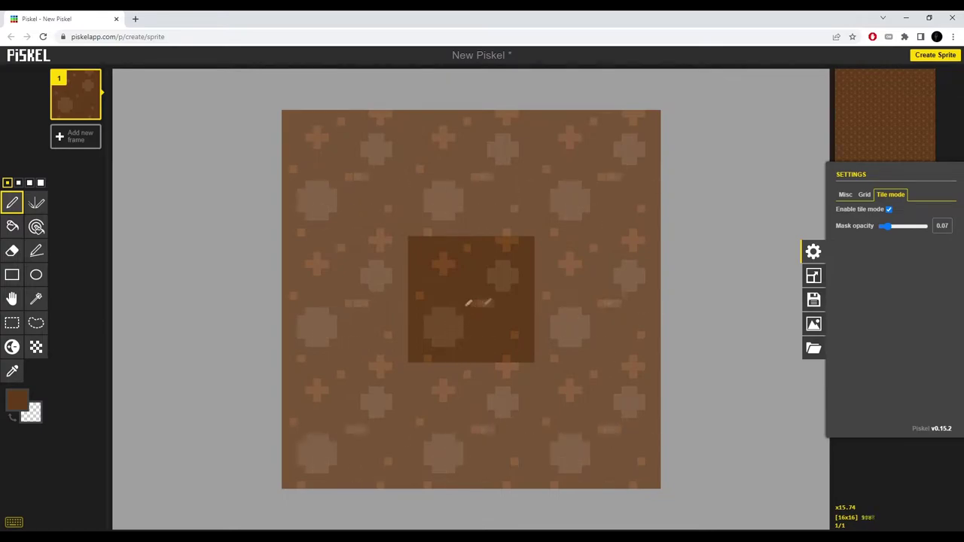
pyautogui.scroll(2, 430, 308)
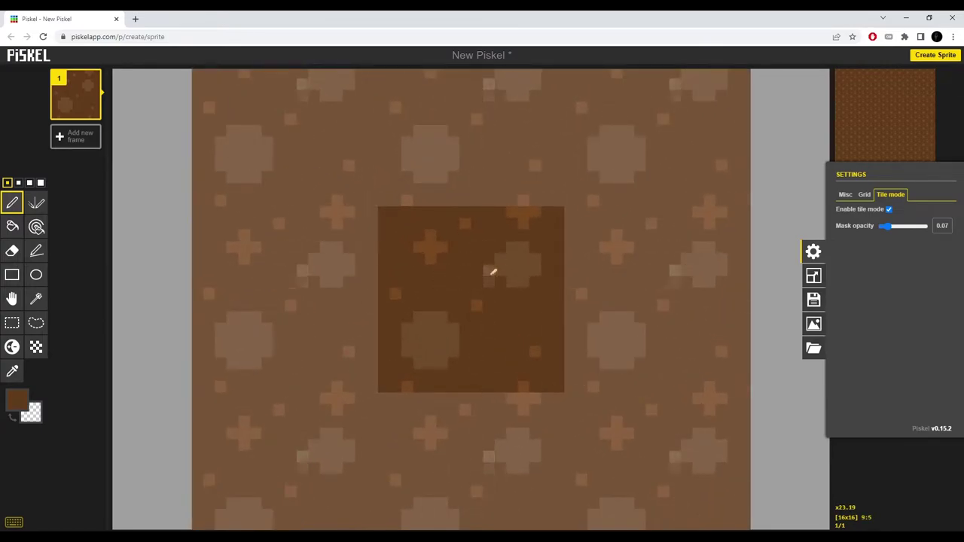
pyautogui.scroll(-3, 435, 230)
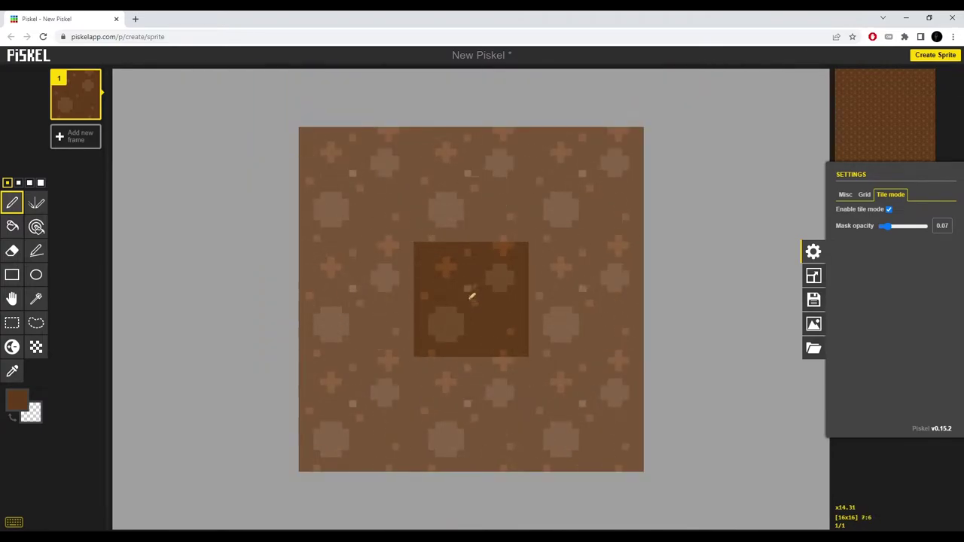
pyautogui.click(567, 301)
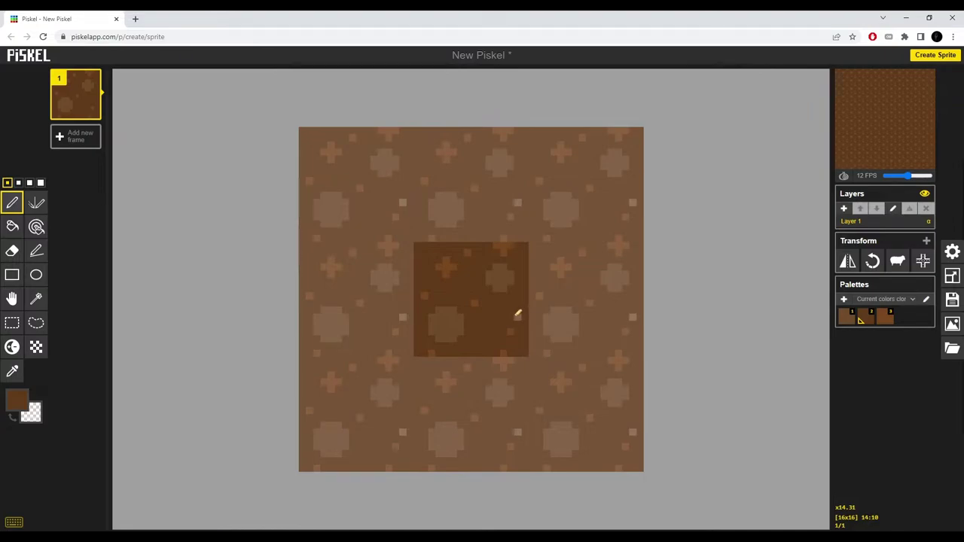
# Step: Select the entire central 16x16 tile with the rectangle selection and copy it
pyautogui.scroll(1, 474, 295)
pyautogui.click(12, 322)
pyautogui.moveTo(399, 227); pyautogui.dragTo(508, 352)
pyautogui.click(151, 273)
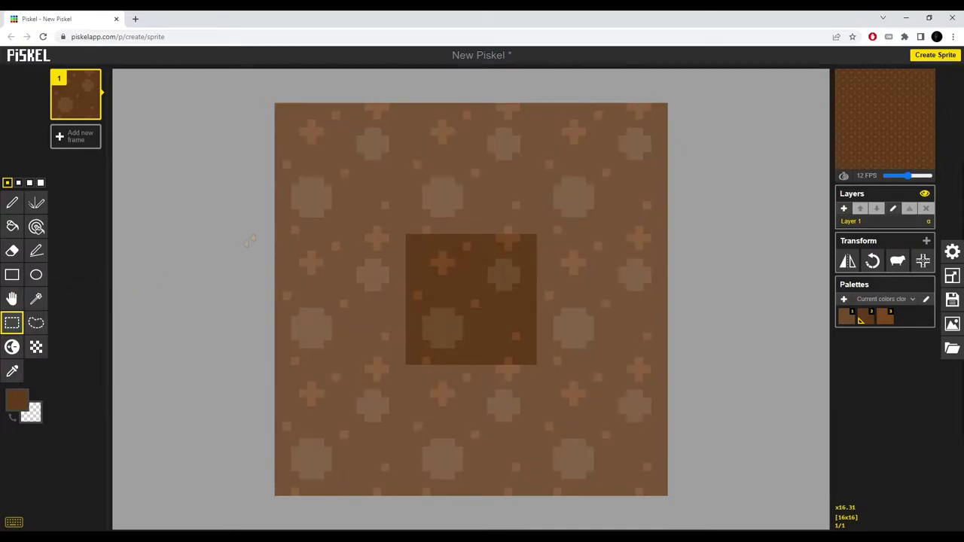
pyautogui.moveTo(369, 205); pyautogui.dragTo(557, 378)
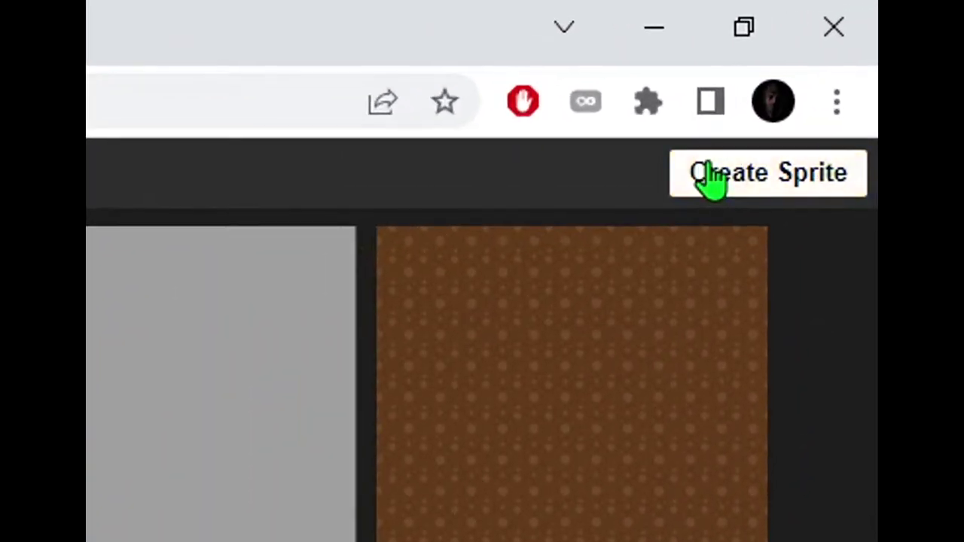
# Step: Create a new sprite and resize its canvas to 64 by 64 px with the aspect ratio maintained
pyautogui.click(922, 55)
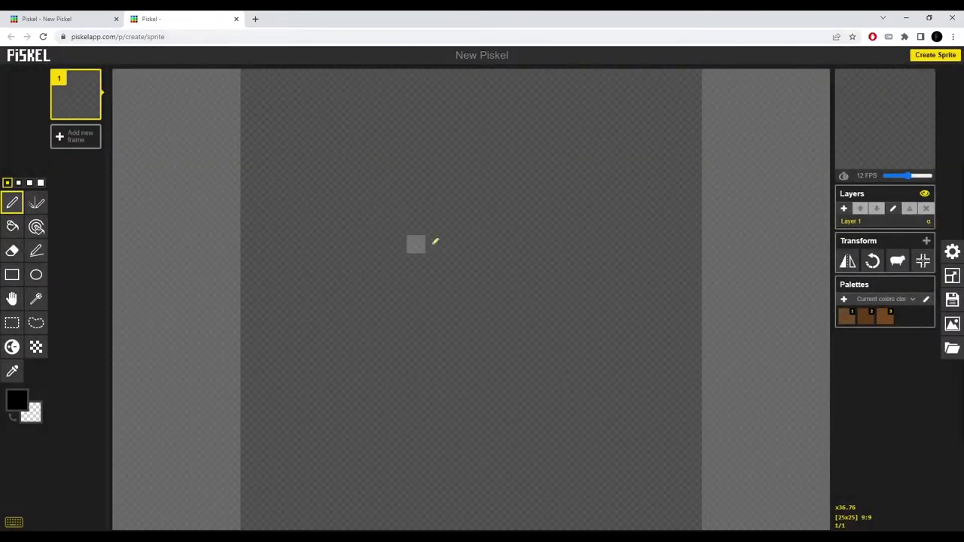
pyautogui.scroll(-2, 547, 291)
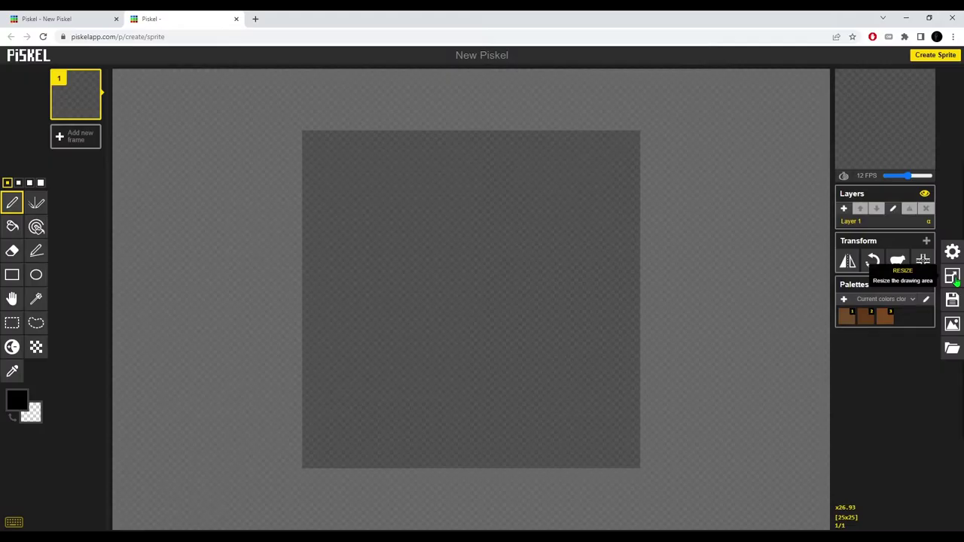
pyautogui.click(797, 195)
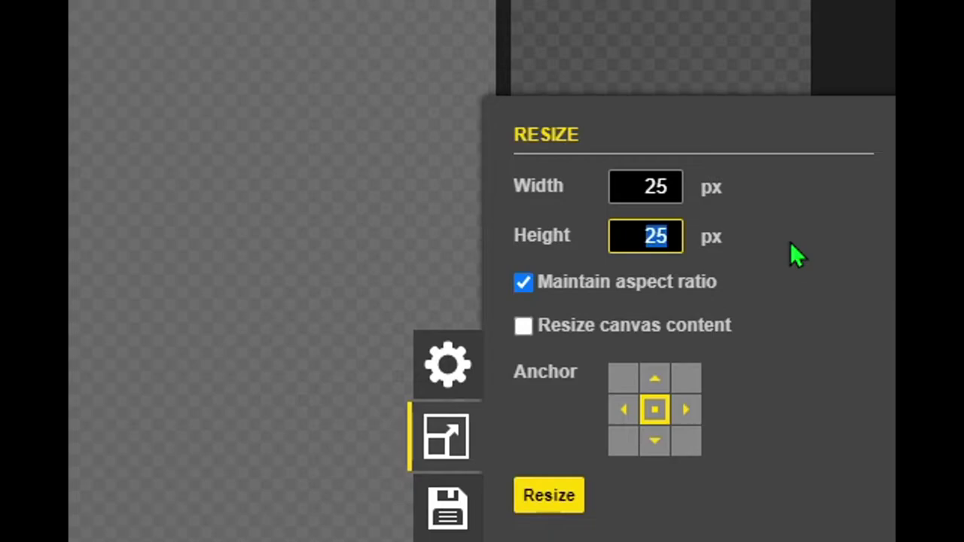
pyautogui.write('64')
pyautogui.press('Return')
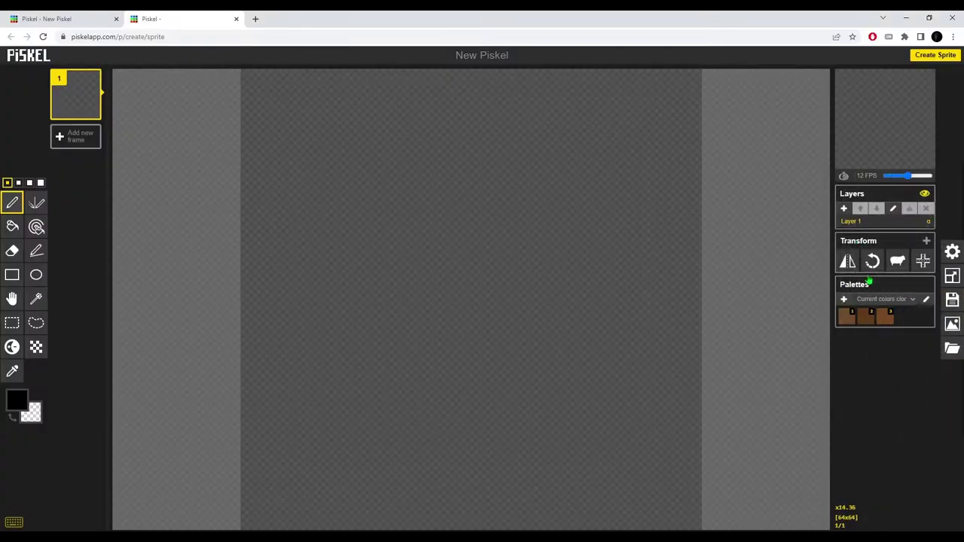
# Step: Disable tile mode for the new sprite and enable a red grid with 16-pixel spacing
pyautogui.scroll(-3, 791, 294)
pyautogui.click(951, 252)
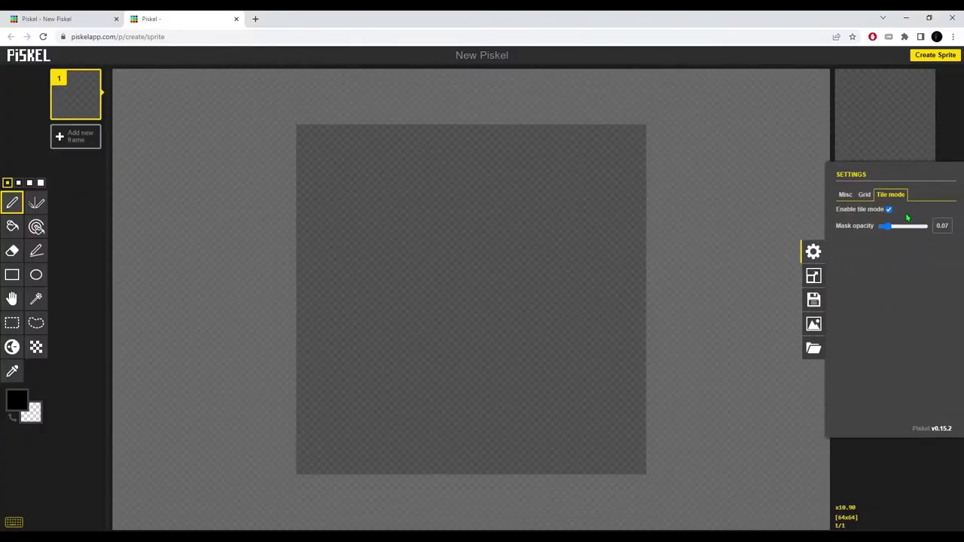
pyautogui.click(566, 137)
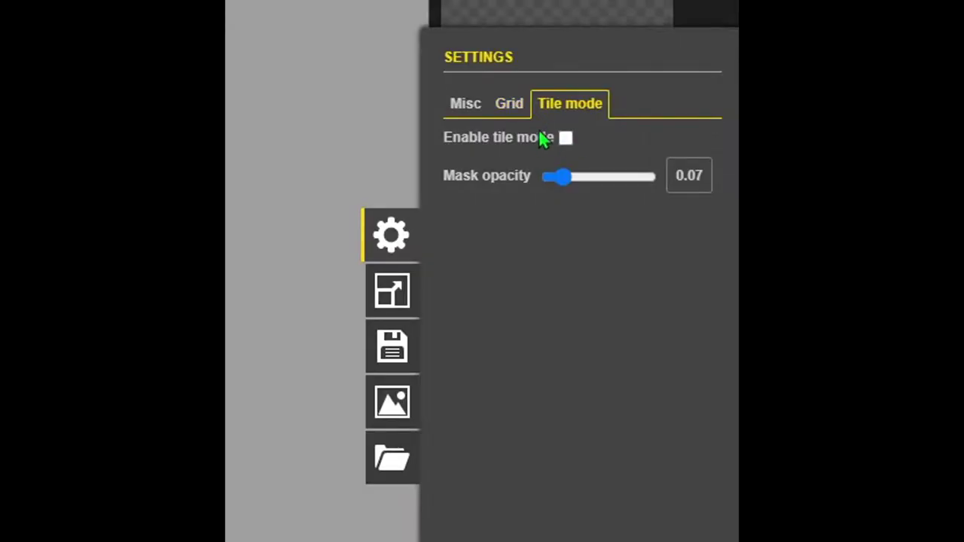
pyautogui.click(509, 103)
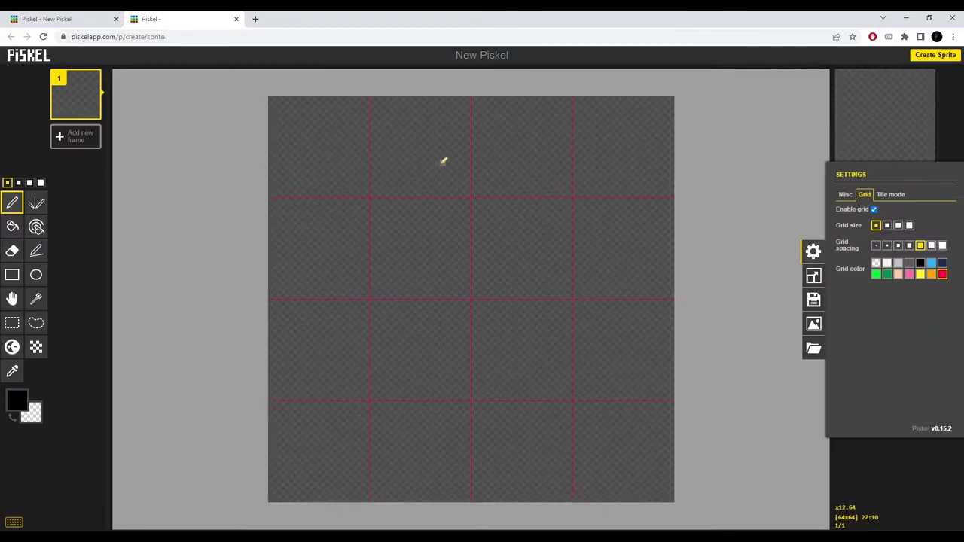
# Step: Paste the dirt tile into the 64x64 canvas and move it into the grid cell in the second row and second column
pyautogui.hotkey('ctrl', 'v')
pyautogui.press('m')
pyautogui.moveTo(316, 136); pyautogui.dragTo(423, 240)
pyautogui.scroll(2, 418, 218)
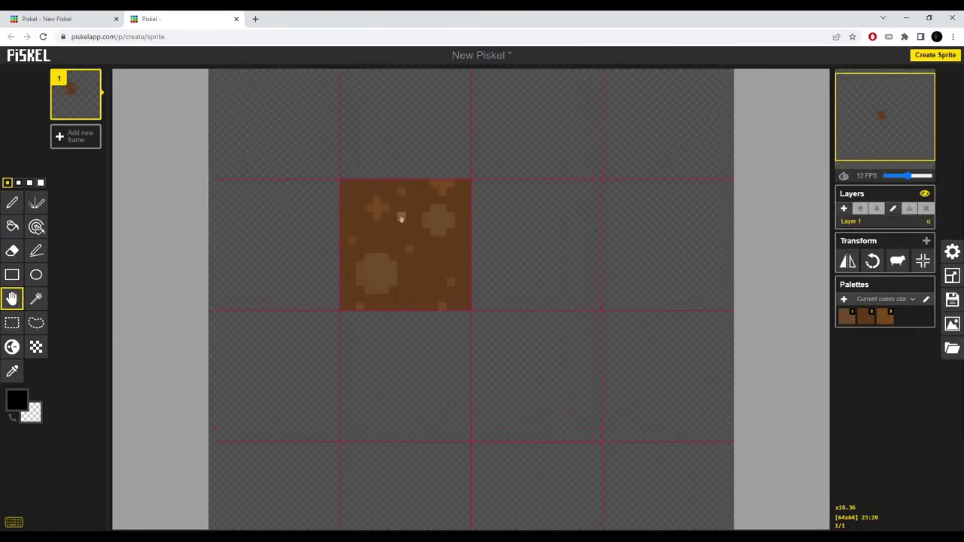
pyautogui.scroll(-2, 401, 225)
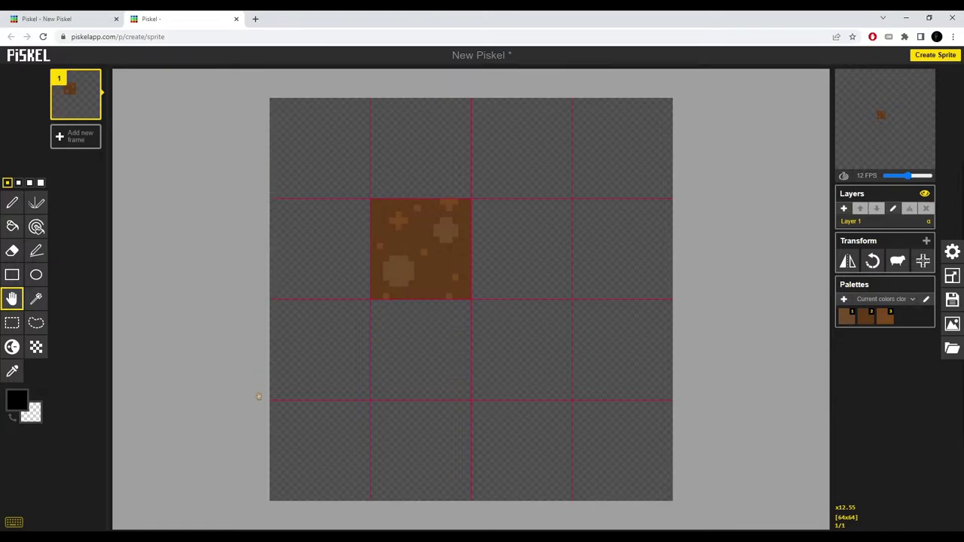
pyautogui.click(71, 18)
pyautogui.click(176, 18)
pyautogui.click(71, 20)
pyautogui.scroll(-2, 305, 199)
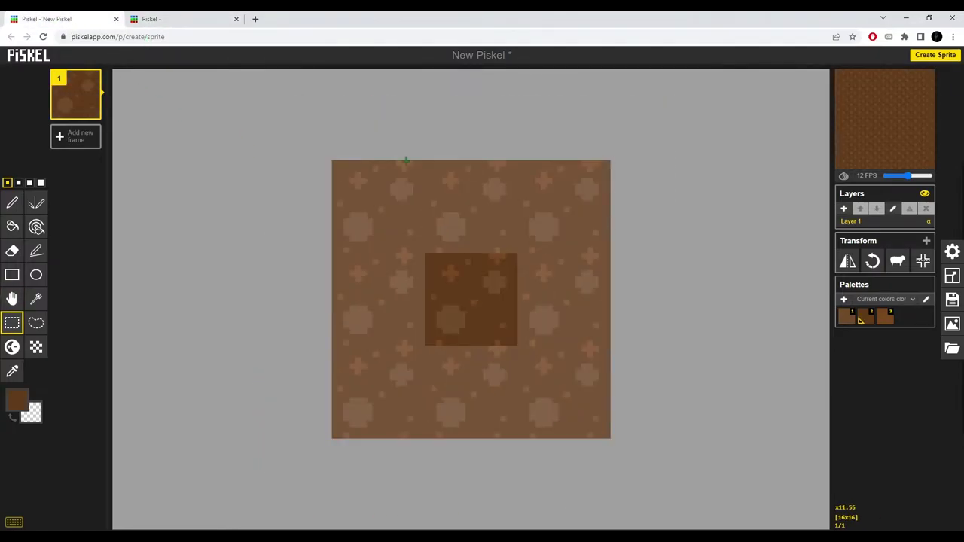
pyautogui.click(166, 18)
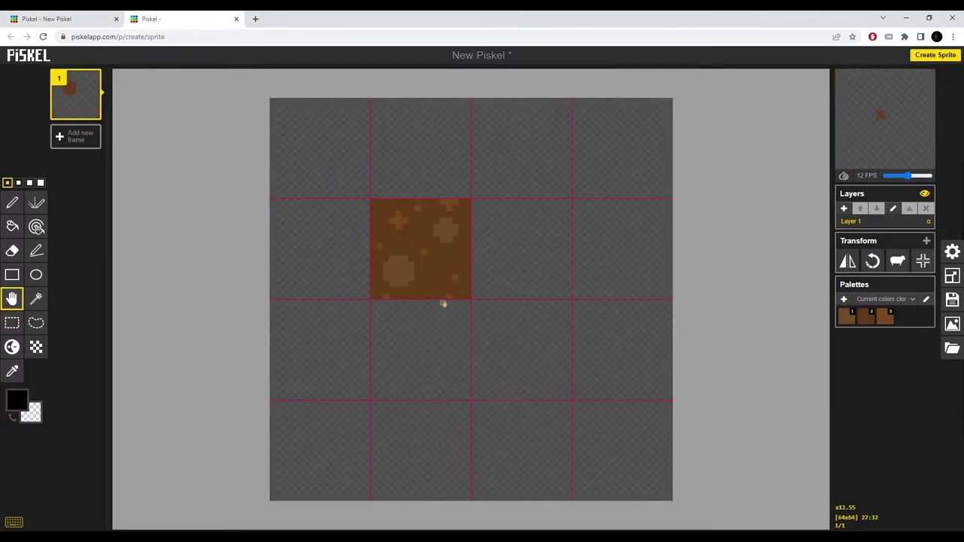
# Step: Select and copy the dirt tile and paste the copy into the grid cell directly to its right
pyautogui.click(12, 322)
pyautogui.scroll(2, 471, 246)
pyautogui.moveTo(295, 157); pyautogui.dragTo(479, 347)
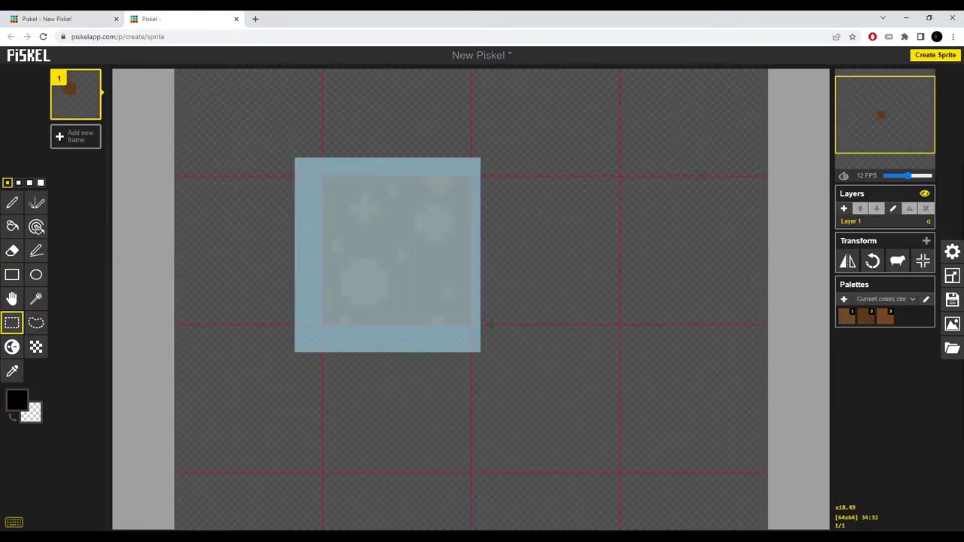
pyautogui.moveTo(378, 249); pyautogui.dragTo(525, 387)
pyautogui.click(680, 221)
pyautogui.click(22, 208)
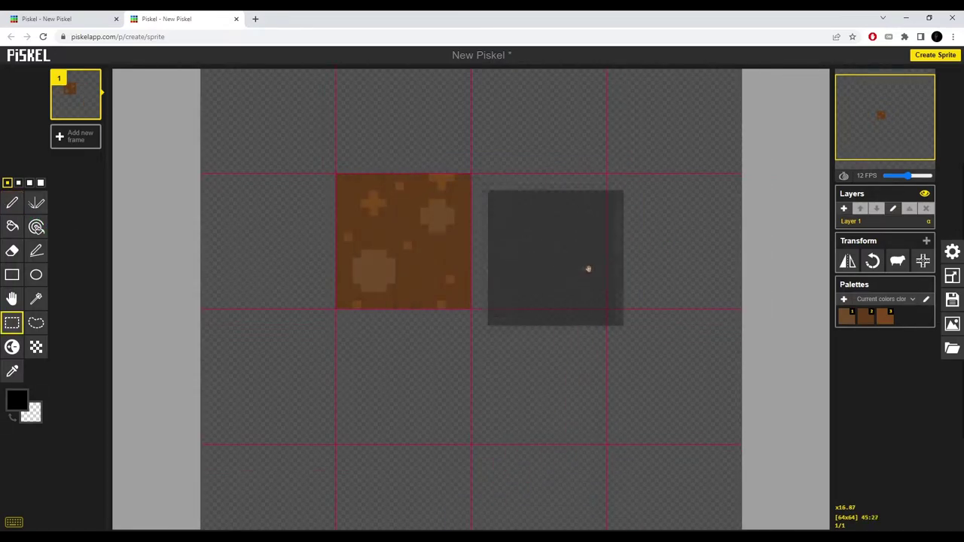
pyautogui.moveTo(588, 269); pyautogui.dragTo(565, 255)
pyautogui.hotkey('ctrl', 'v')
# Step: Copy the row of two tiles and paste it into the grid cells directly above and below
pyautogui.moveTo(602, 177); pyautogui.dragTo(338, 305)
pyautogui.hotkey('ctrl', 'c')
pyautogui.moveTo(371, 256); pyautogui.dragTo(389, 101)
pyautogui.hotkey('ctrl', 'v')
pyautogui.hotkey('ctrl', 'v')
# Step: Copy the three-tile-high stack of dirt tiles and paste it into the first grid column to complete a 3x3 block
pyautogui.moveTo(443, 93); pyautogui.dragTo(351, 126)
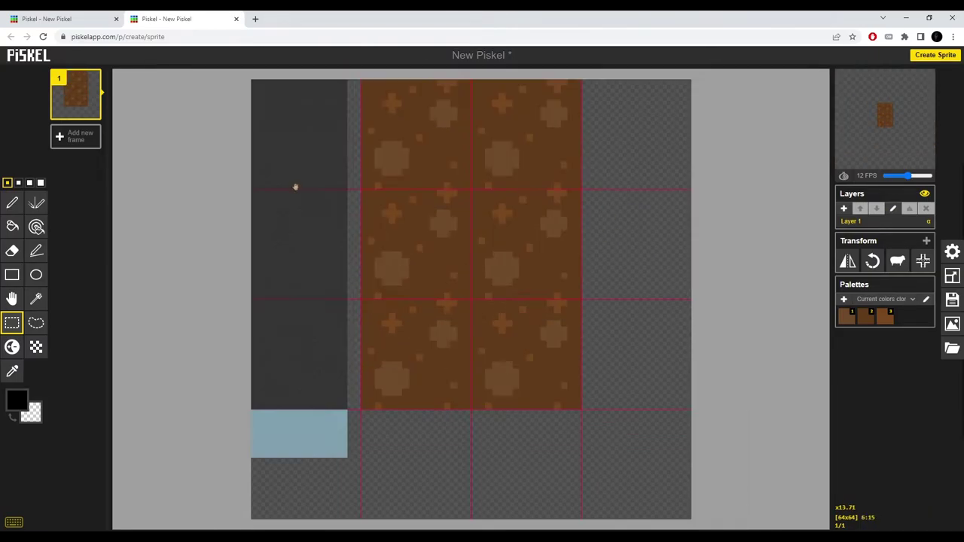
pyautogui.moveTo(294, 188); pyautogui.dragTo(306, 185)
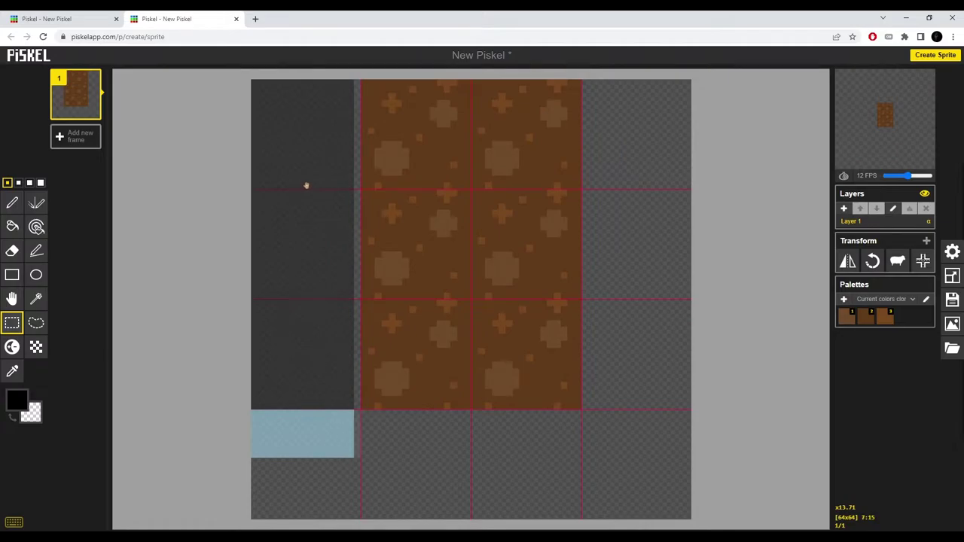
pyautogui.hotkey('ctrl', 'v')
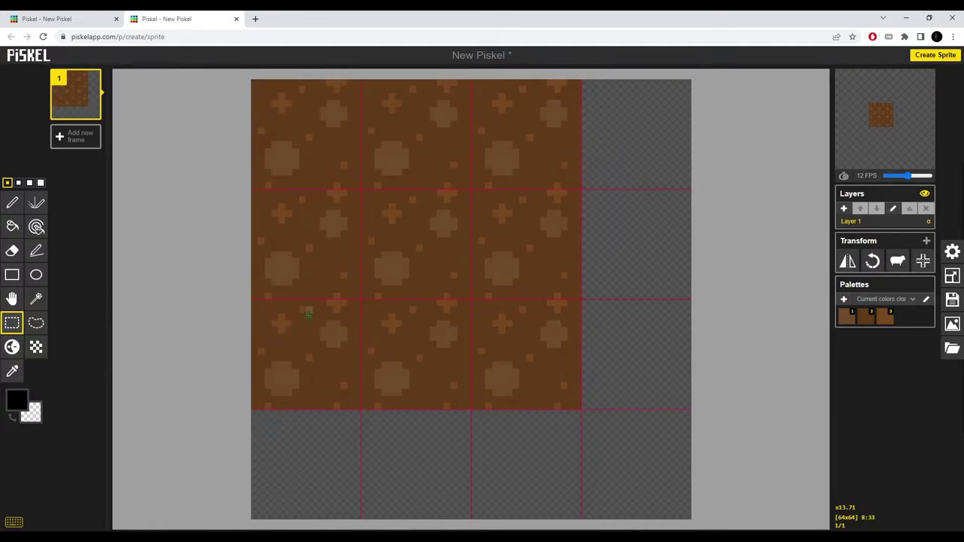
# Step: Draw a one-pixel black outline around the 3x3 block with the Stroke tool, leaving the four corner pixels transparent
pyautogui.press('p')
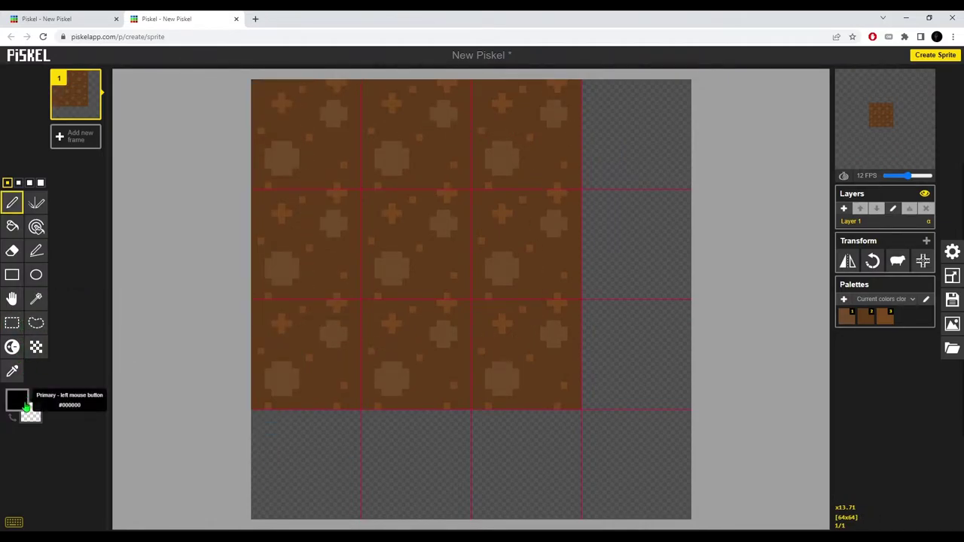
pyautogui.click(17, 399)
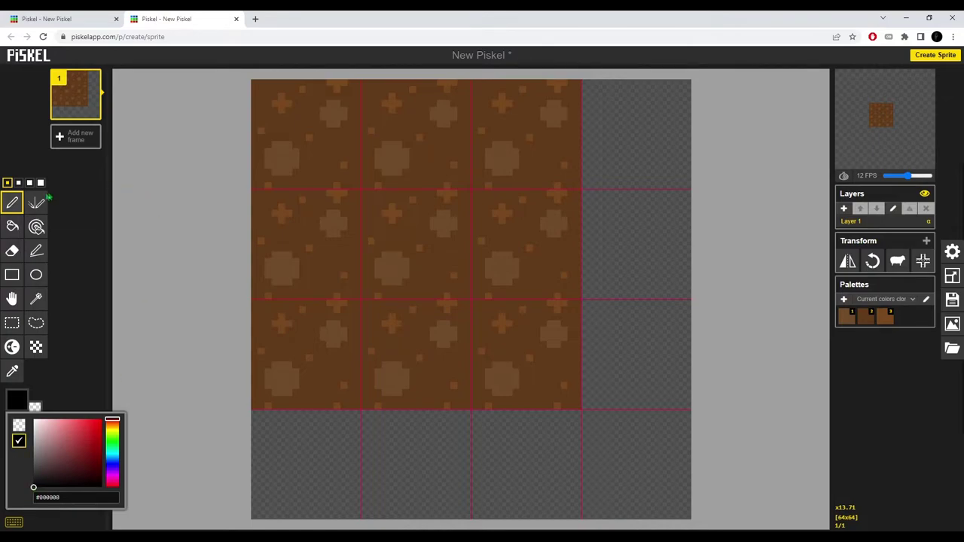
pyautogui.click(36, 251)
pyautogui.moveTo(260, 86)
pyautogui.mouseDown()
pyautogui.moveTo(577, 86)
pyautogui.moveTo(581, 390)
pyautogui.moveTo(278, 404)
pyautogui.moveTo(278, 181)
pyautogui.moveTo(265, 93)
pyautogui.mouseUp()
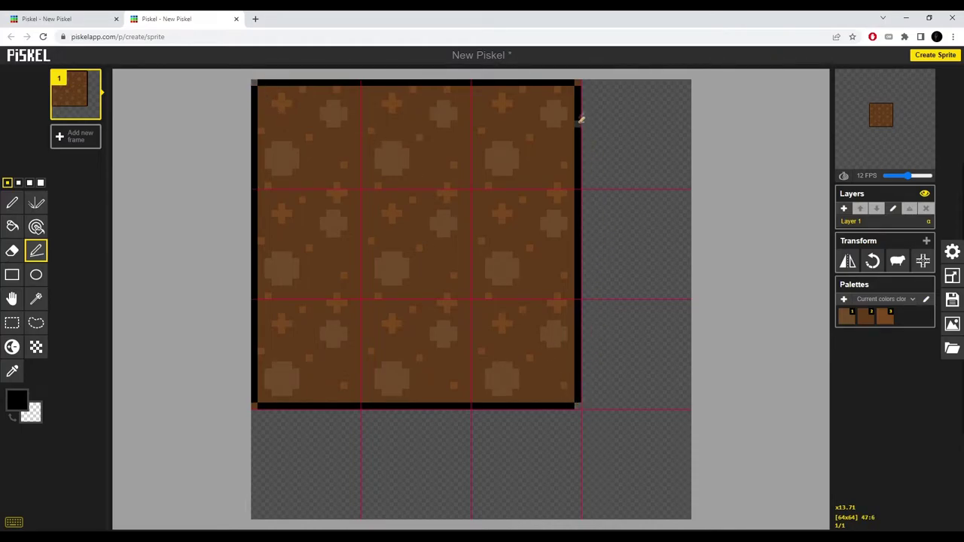
pyautogui.scroll(1, 508, 379)
pyautogui.scroll(-1, 520, 339)
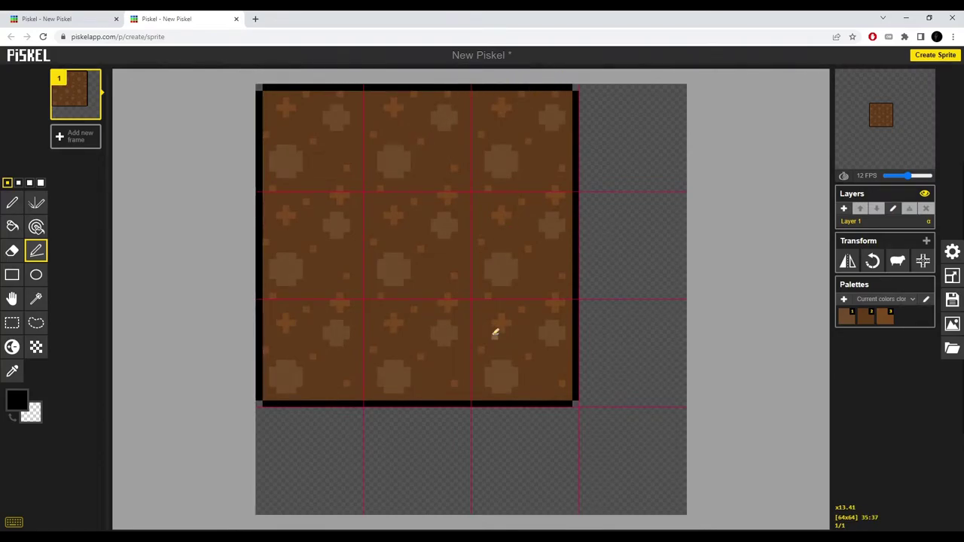
pyautogui.scroll(1, 450, 275)
pyautogui.scroll(-1, 359, 336)
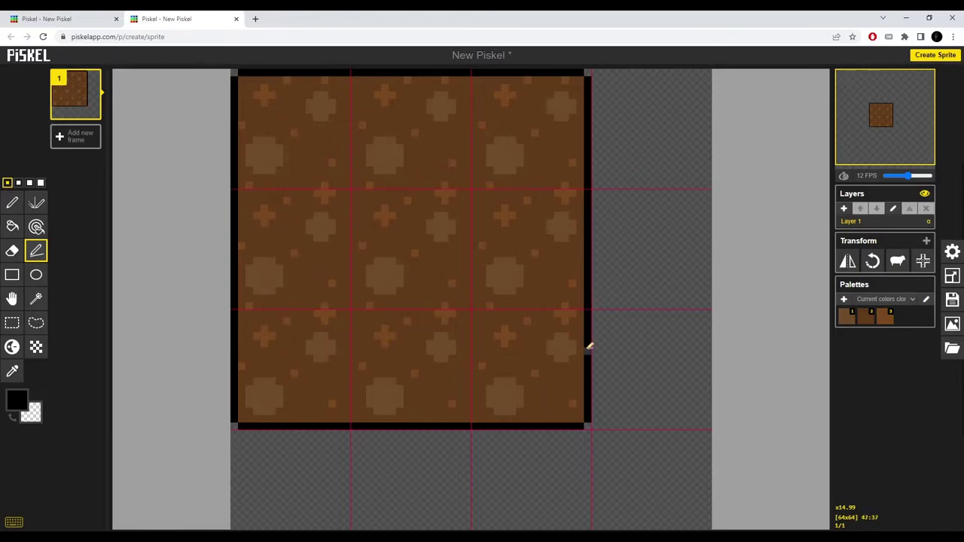
pyautogui.scroll(-1, 512, 181)
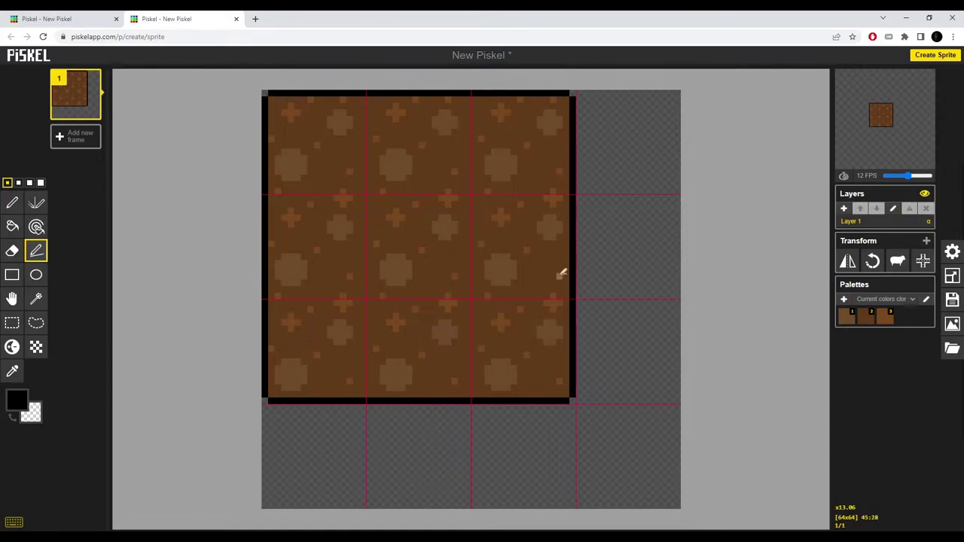
# Step: Move the two corner tiles on the block's right side into the third and fourth rows of the empty fourth column
pyautogui.scroll(1, 509, 383)
pyautogui.scroll(3, 523, 383)
pyautogui.press('s')
pyautogui.moveTo(472, 294); pyautogui.dragTo(609, 426)
pyautogui.click(609, 425)
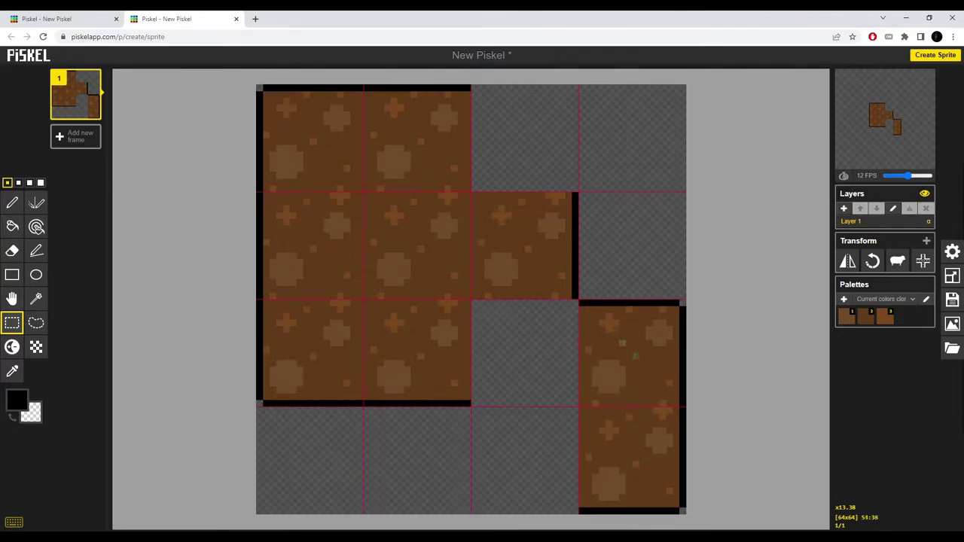
# Step: Move the two separated corner tiles back into their places in the 3x3 block
pyautogui.moveTo(581, 303); pyautogui.dragTo(541, 162)
pyautogui.hotkey('ctrl', 'x')
pyautogui.click(640, 177)
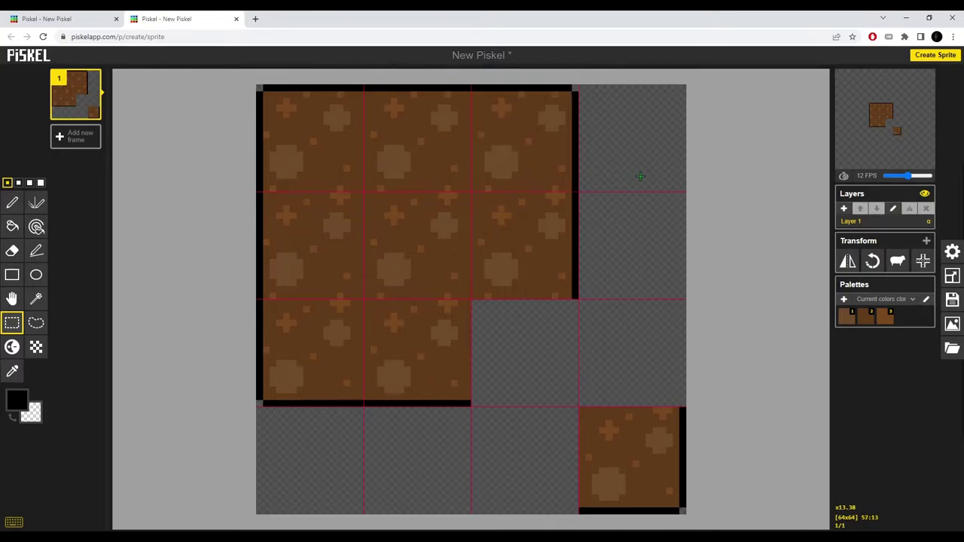
pyautogui.moveTo(582, 408); pyautogui.dragTo(562, 387)
pyautogui.click(640, 351)
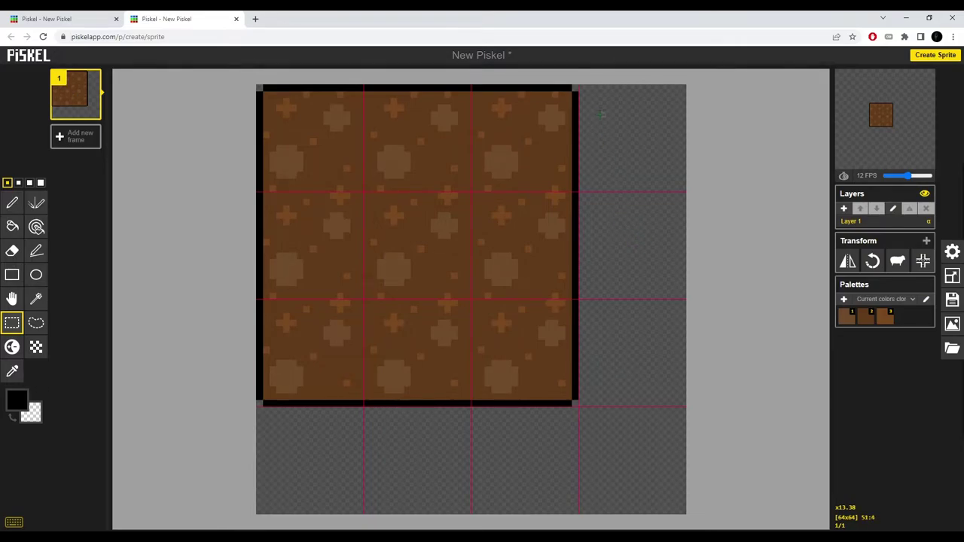
# Step: Copy the block's right and left edge portions into the fourth column to form a one-tile-wide strip outlined on both sides
pyautogui.moveTo(575, 88); pyautogui.dragTo(527, 90)
pyautogui.moveTo(550, 191); pyautogui.dragTo(649, 200)
pyautogui.moveTo(262, 85); pyautogui.dragTo(309, 403)
pyautogui.hotkey('ctrl', 'c')
pyautogui.moveTo(300, 349); pyautogui.dragTo(623, 249)
pyautogui.hotkey('ctrl', 'v')
pyautogui.click(656, 228)
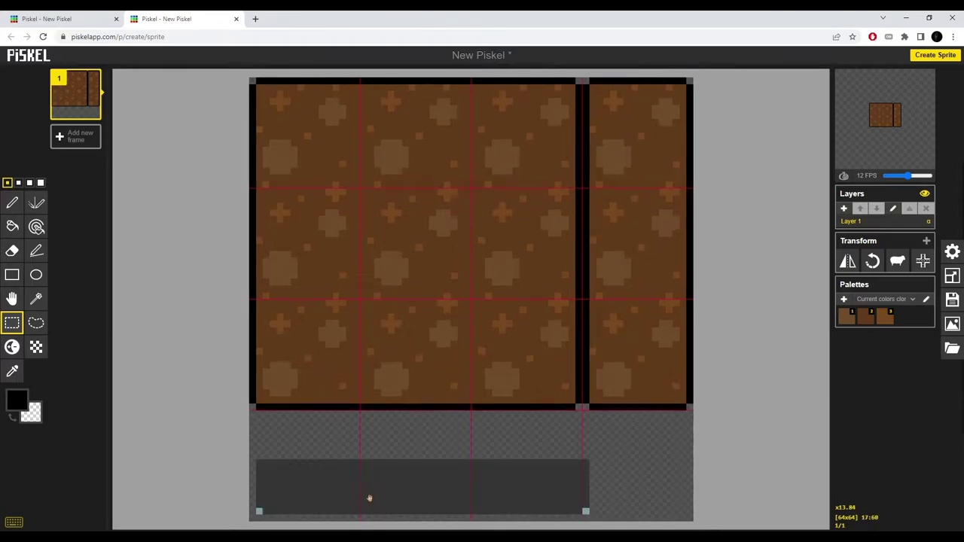
# Step: Copy the block's bottom and top edge portions into the fourth row to form a one-tile-high outlined strip
pyautogui.moveTo(369, 499); pyautogui.dragTo(363, 506)
pyautogui.hotkey('ctrl', 'v')
pyautogui.click(413, 421)
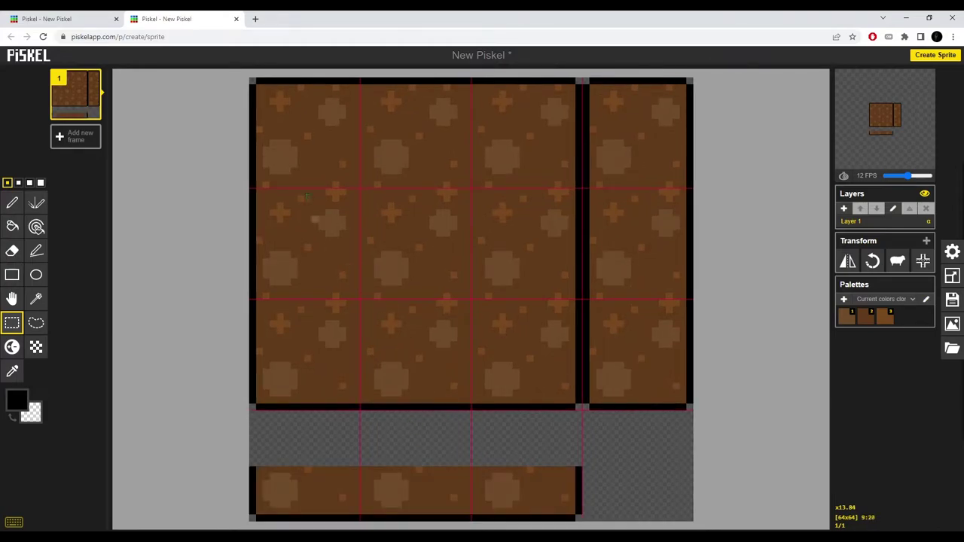
pyautogui.moveTo(253, 80); pyautogui.dragTo(559, 123)
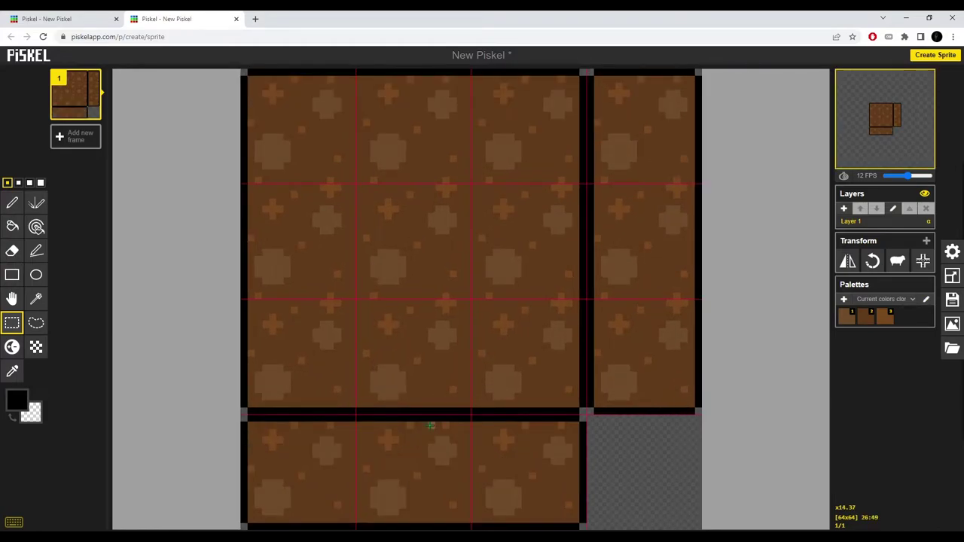
pyautogui.scroll(-1, 573, 413)
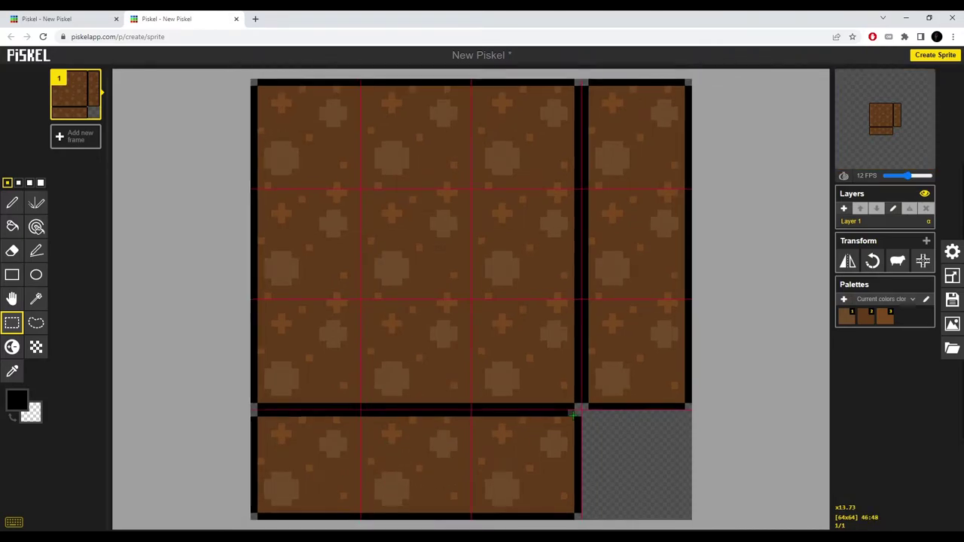
# Step: Copy the right and left ends of the fourth-row strip into the empty corner cell to form a fully outlined single tile
pyautogui.moveTo(576, 413); pyautogui.dragTo(251, 519)
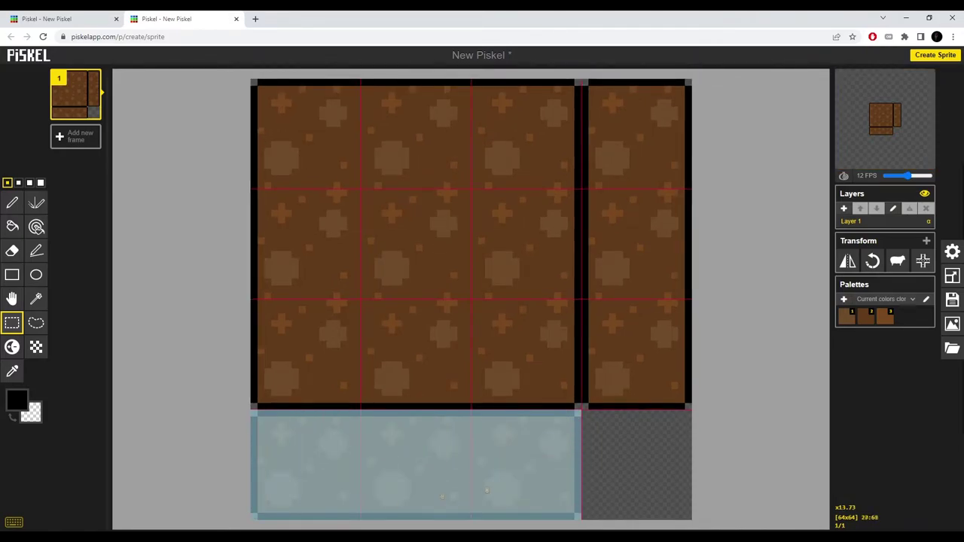
pyautogui.scroll(5, 630, 285)
pyautogui.scroll(3, 630, 284)
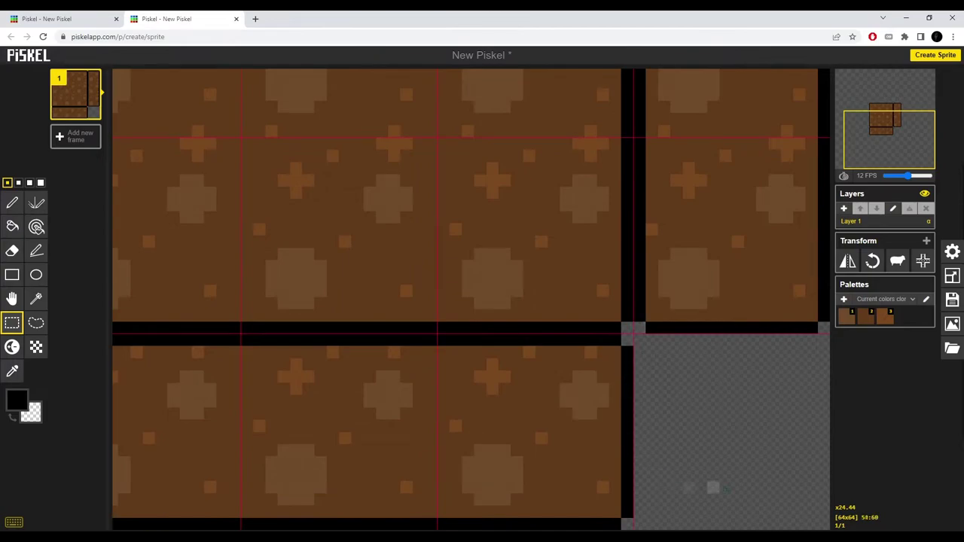
pyautogui.hotkey('ctrl', 'z')
pyautogui.scroll(-8, 512, 406)
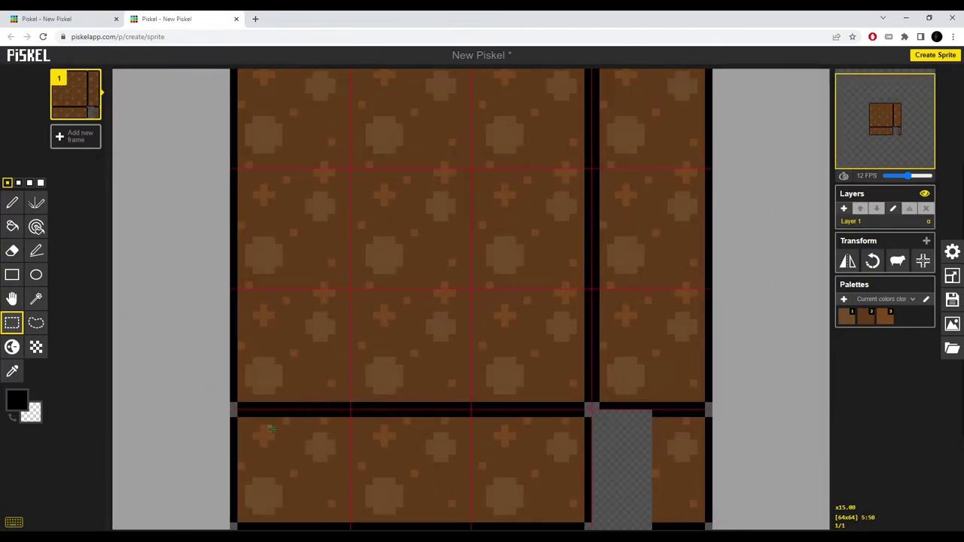
pyautogui.moveTo(235, 414); pyautogui.dragTo(280, 527)
pyautogui.moveTo(287, 474); pyautogui.dragTo(637, 462)
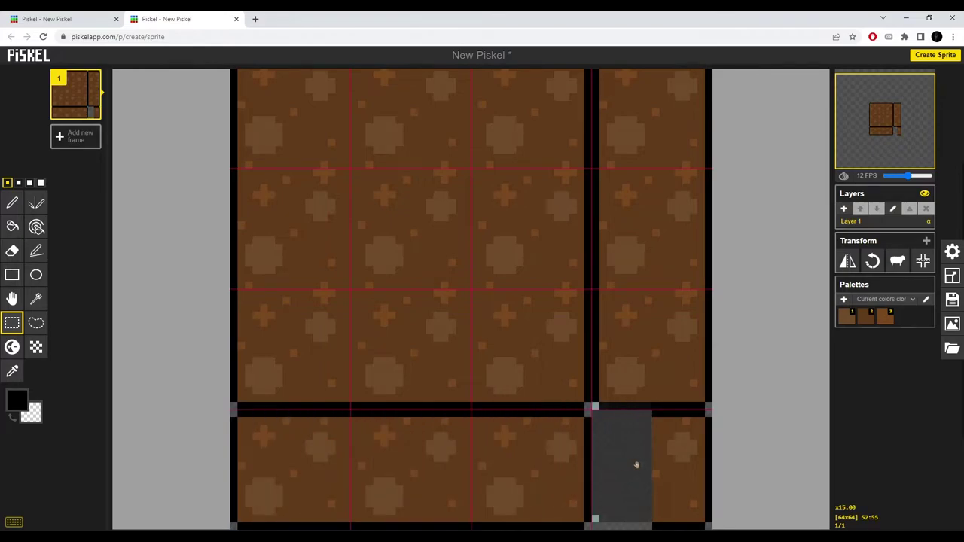
pyautogui.scroll(-2, 745, 445)
pyautogui.scroll(-2, 556, 348)
pyautogui.scroll(3, 556, 348)
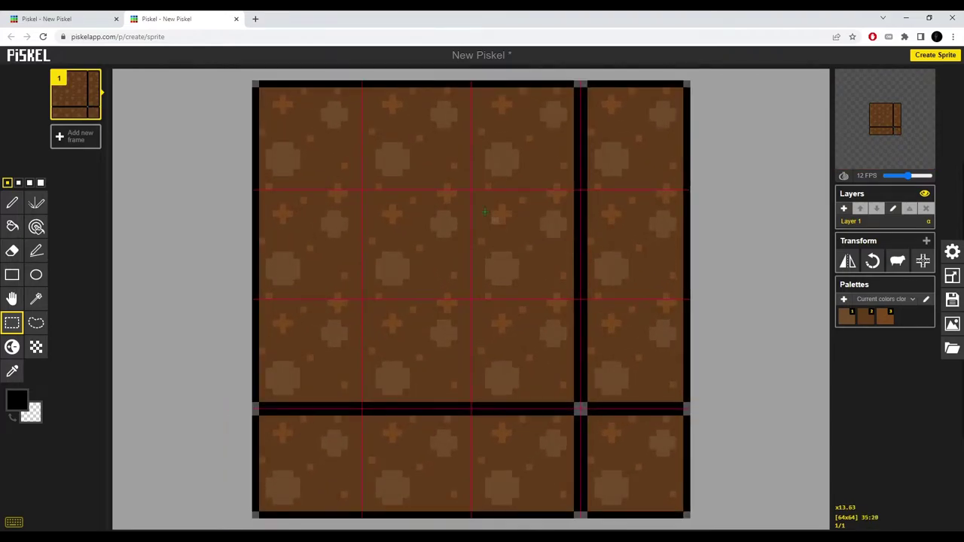
# Step: Examine the outlined tile variants across the grid, briefly selecting the 3x3 block's centre tile
pyautogui.scroll(-2, 556, 348)
pyautogui.scroll(3, 556, 348)
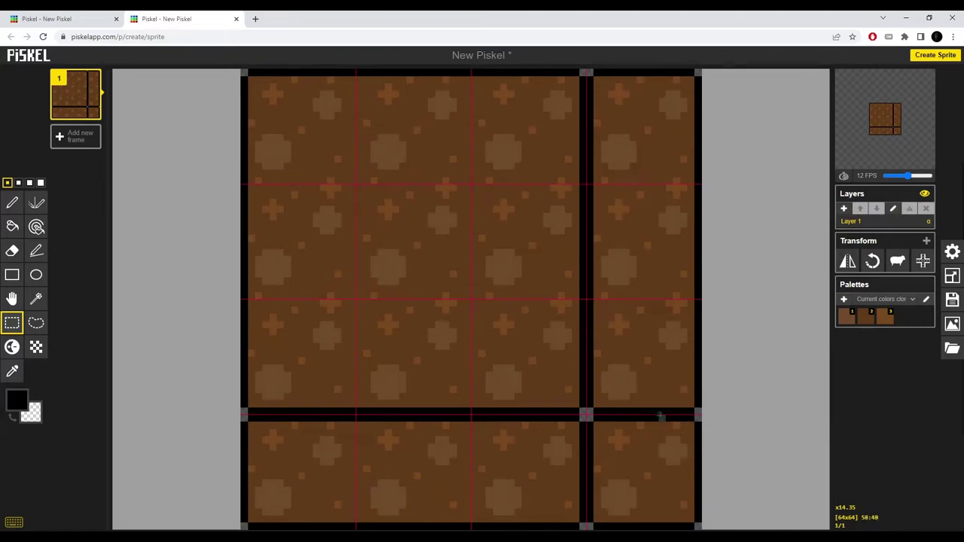
pyautogui.scroll(-1, 655, 414)
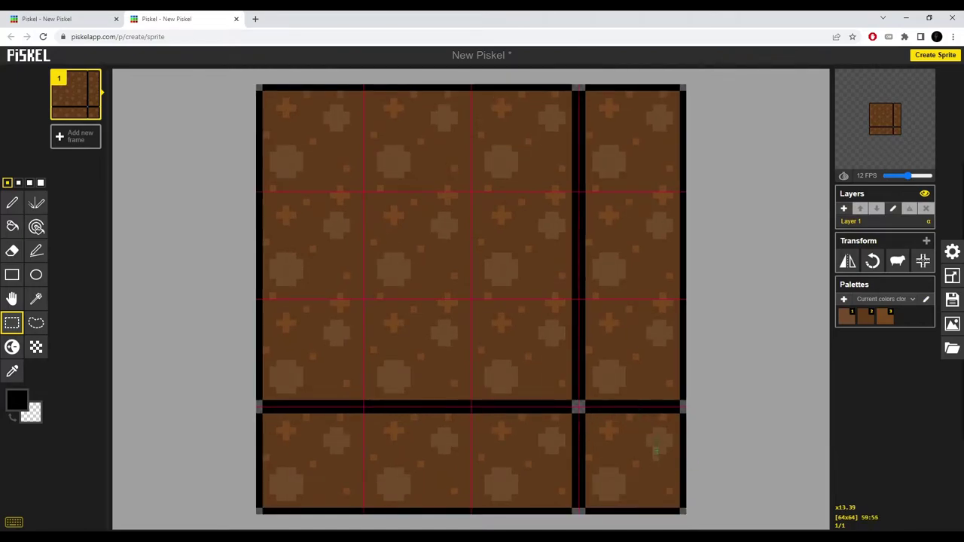
pyautogui.scroll(-1, 434, 368)
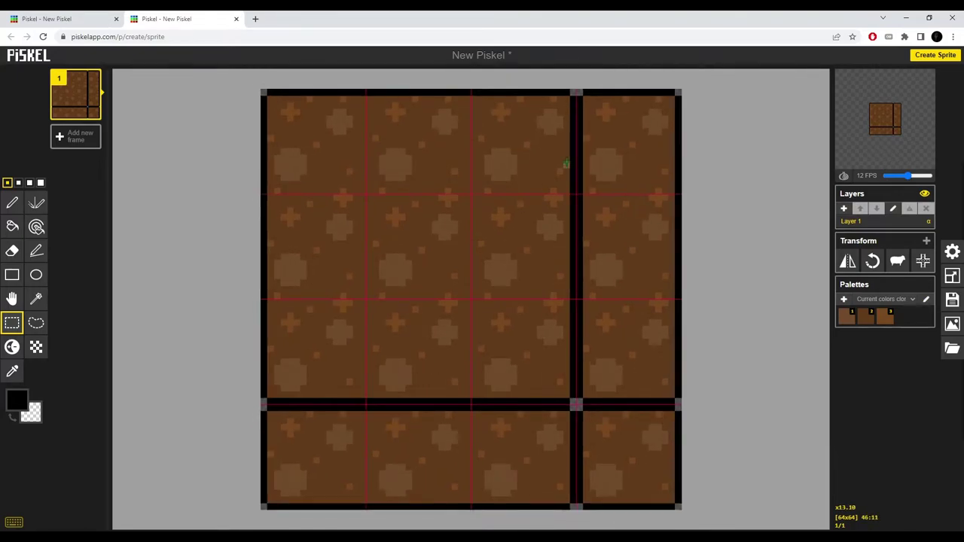
pyautogui.scroll(2, 566, 162)
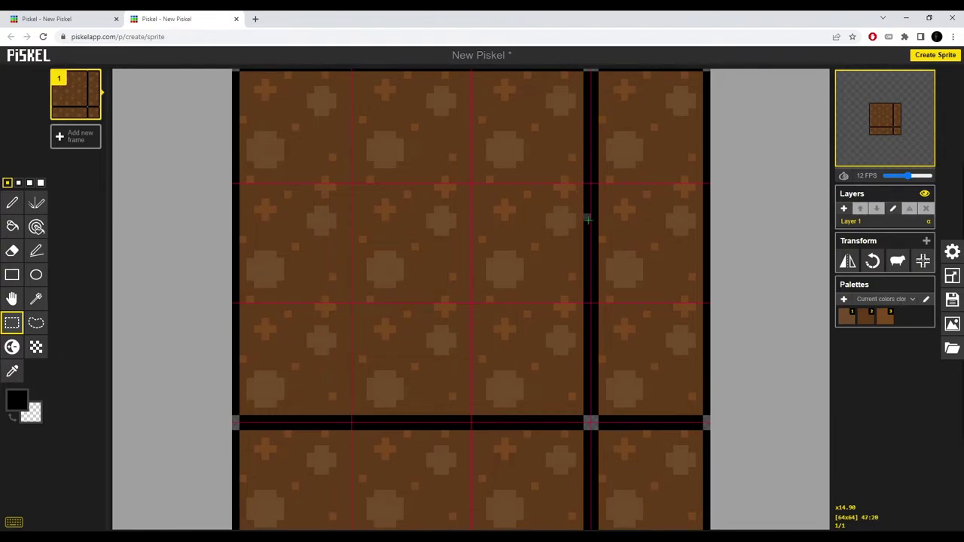
pyautogui.moveTo(354, 187); pyautogui.dragTo(468, 301)
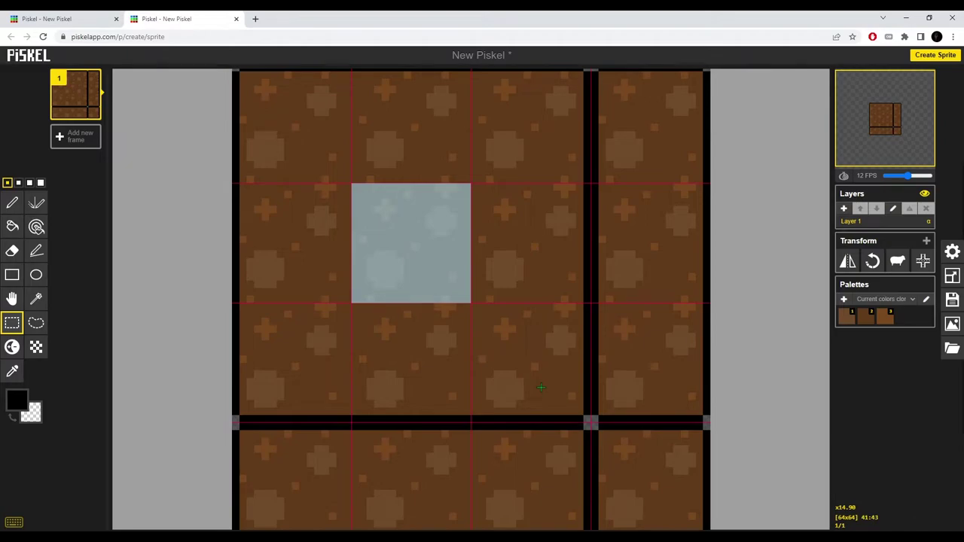
pyautogui.scroll(-1, 539, 387)
pyautogui.click(562, 257)
pyautogui.scroll(2, 527, 273)
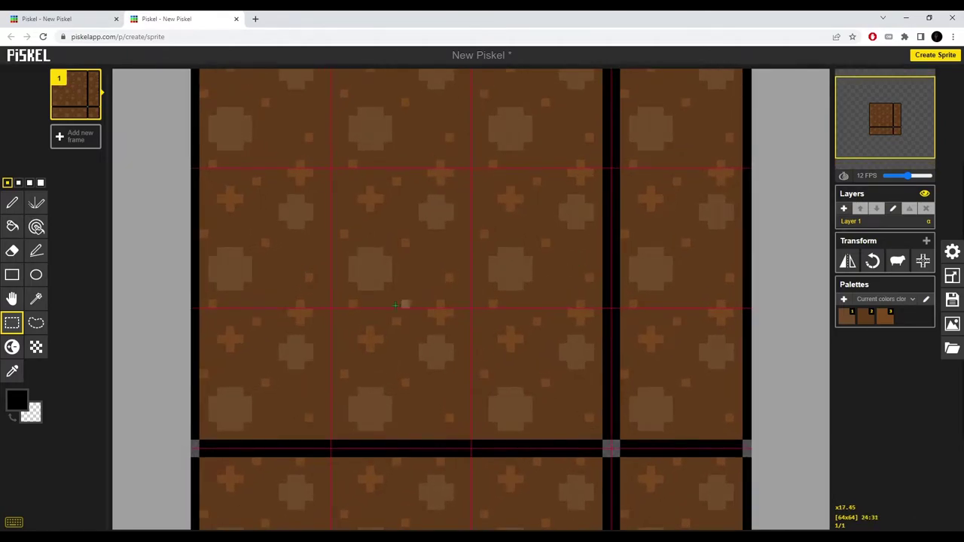
# Step: Sample the dirt brown, darken it, and replace all black outline pixels with the darker brown
pyautogui.click(19, 398)
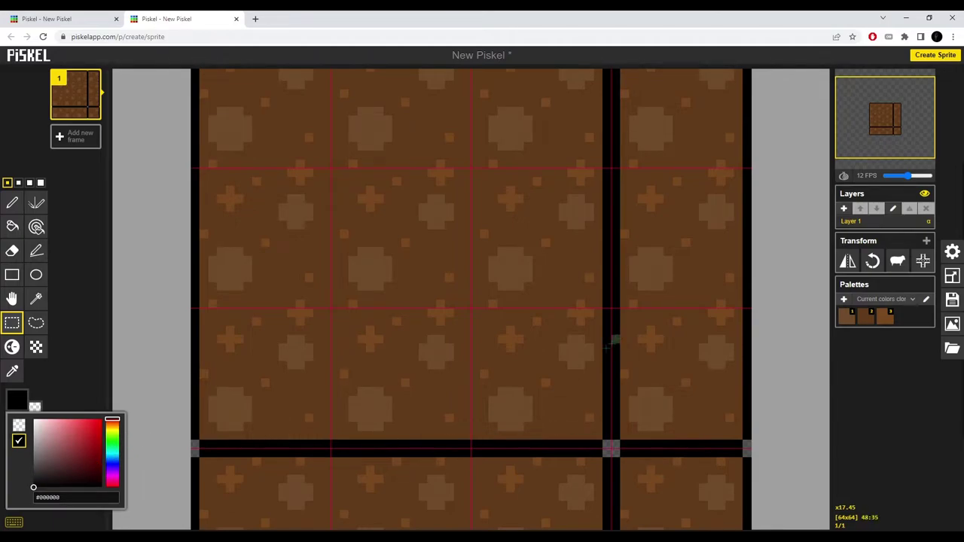
pyautogui.middleClick(308, 349)
pyautogui.middleClick(309, 392)
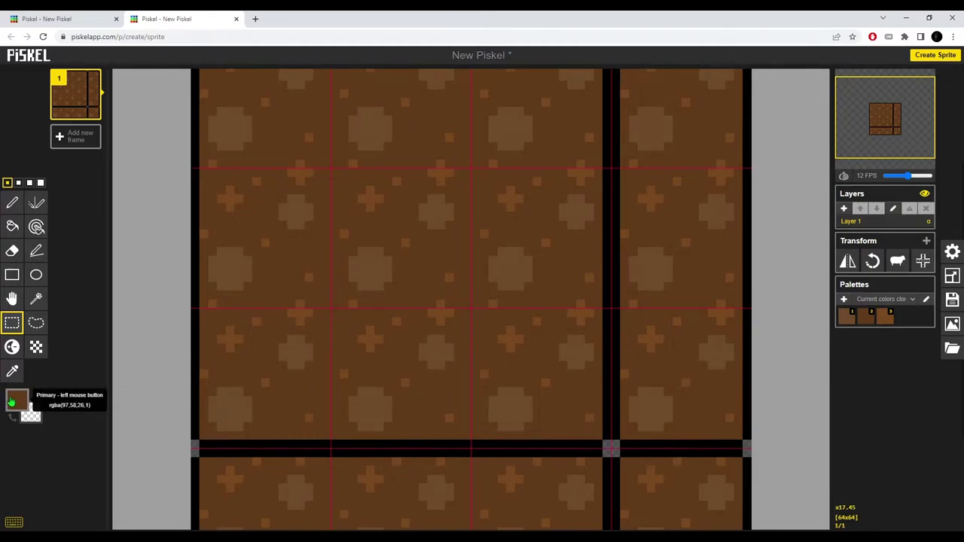
pyautogui.click(16, 400)
pyautogui.click(86, 476)
pyautogui.press('b')
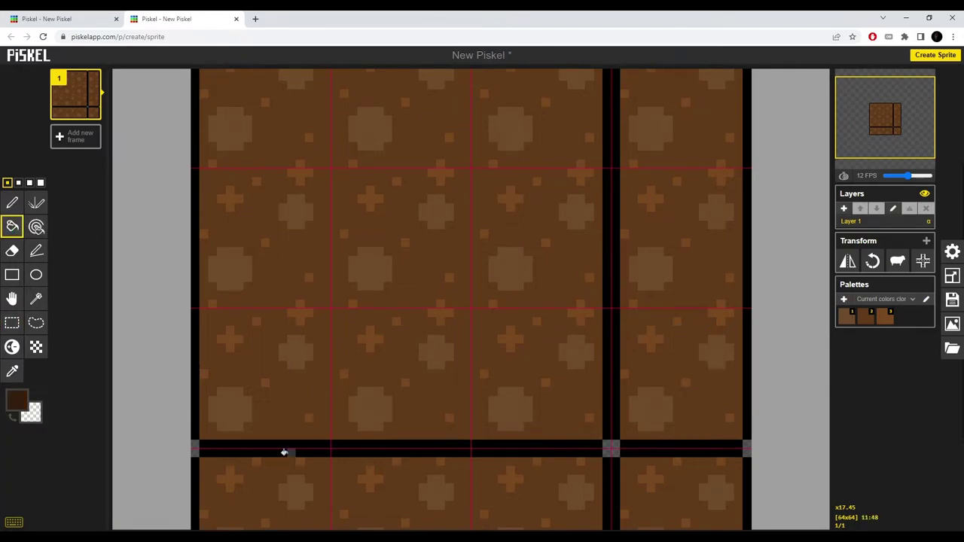
pyautogui.press('a')
pyautogui.click(268, 451)
pyautogui.scroll(-2, 655, 385)
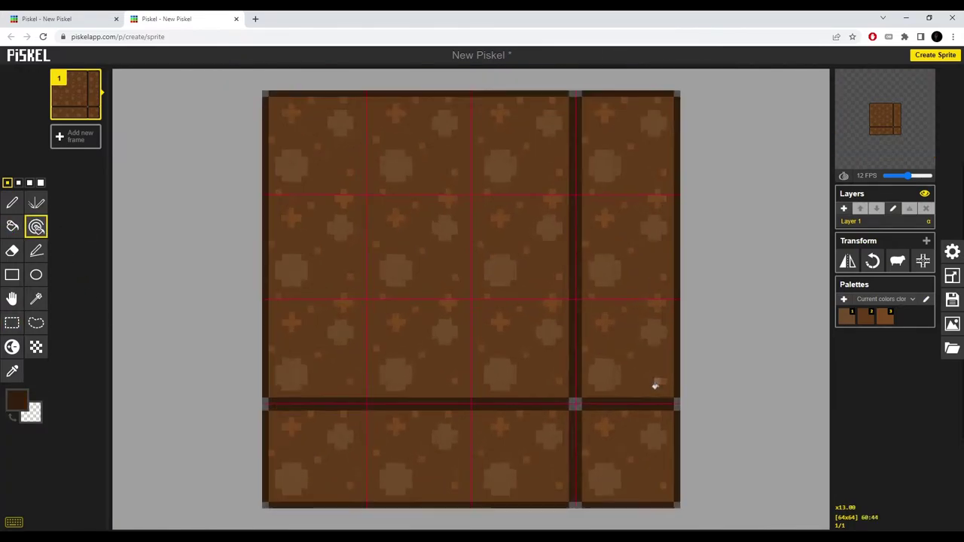
# Step: Recolour the whole outline with the darker brown #2a1809
pyautogui.scroll(1, 654, 385)
pyautogui.scroll(-2, 669, 406)
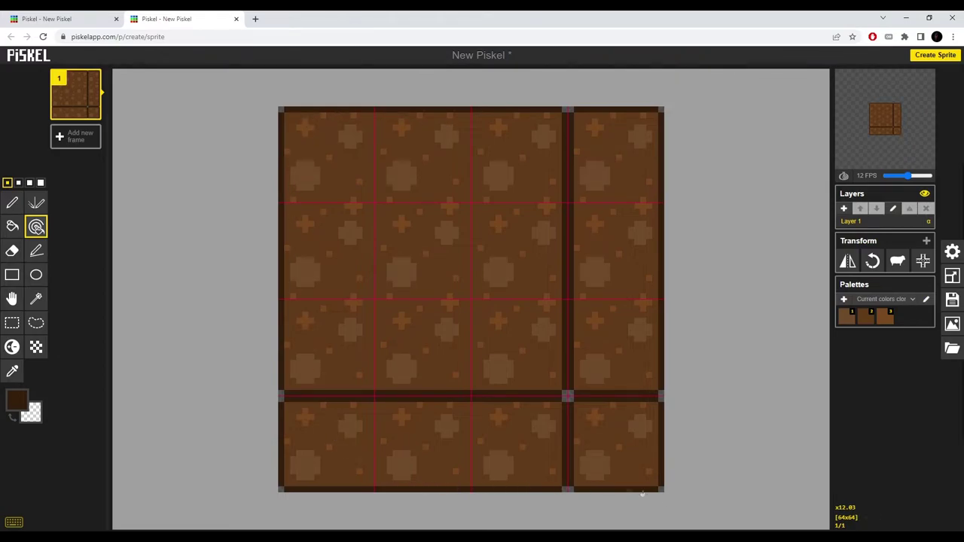
pyautogui.scroll(2, 273, 417)
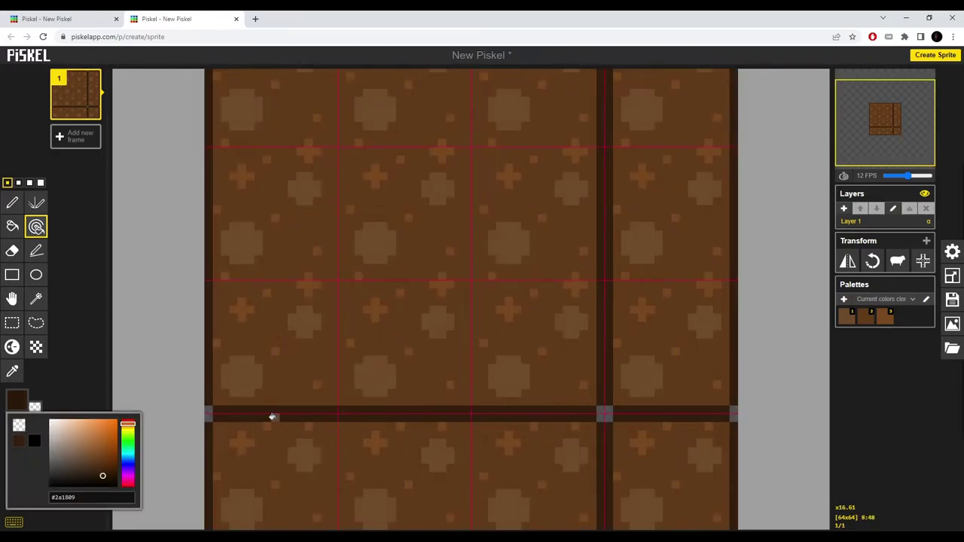
pyautogui.scroll(-3, 286, 387)
pyautogui.scroll(2, 286, 387)
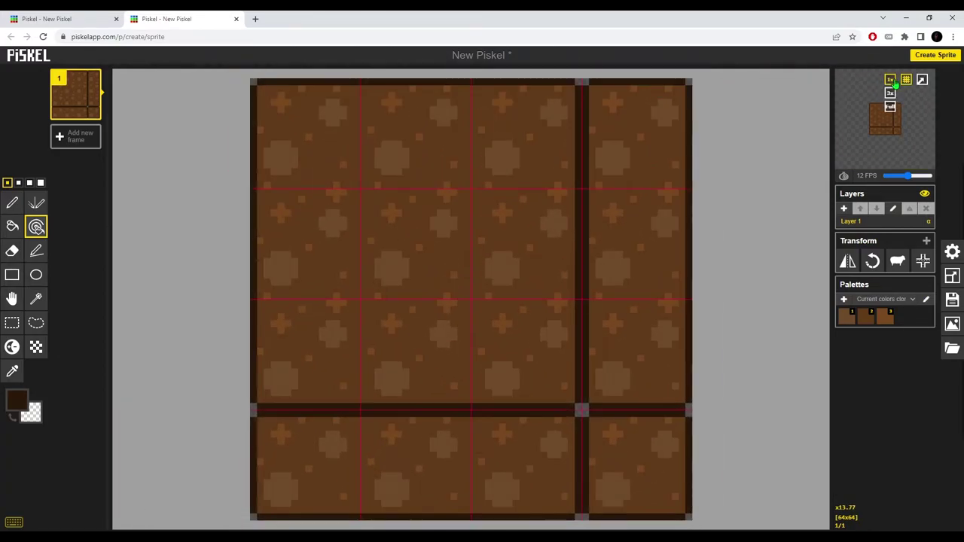
# Step: Open the sprite preview in a separate window and adjust the window's size
pyautogui.click(921, 79)
pyautogui.moveTo(377, 365); pyautogui.dragTo(388, 370)
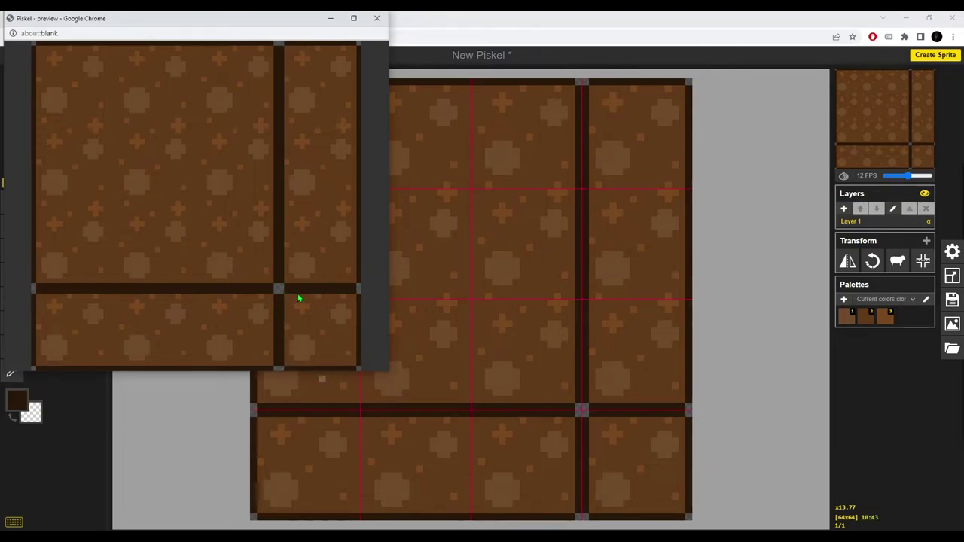
# Step: Enlarge the separate preview window to check the tileset and close it
pyautogui.moveTo(280, 369); pyautogui.dragTo(280, 404)
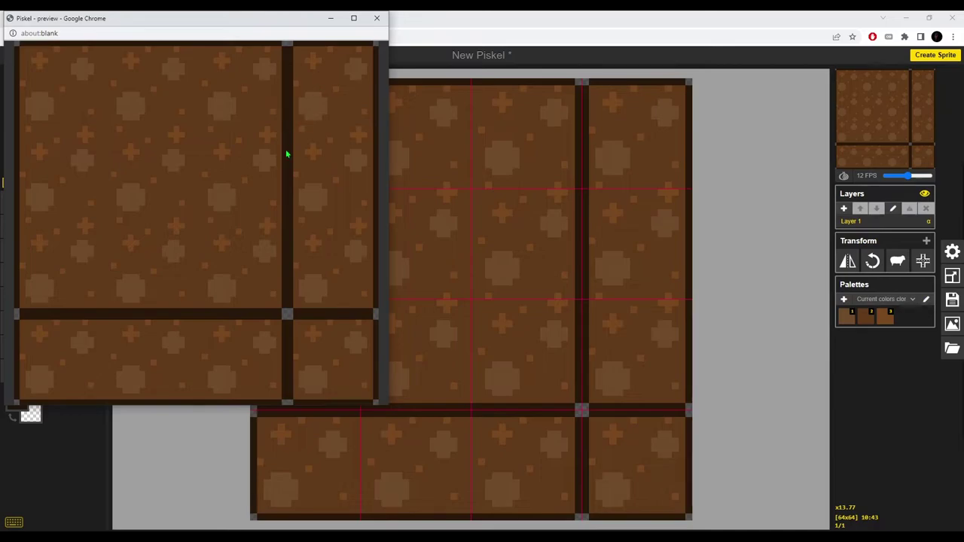
pyautogui.click(377, 18)
# Step: Copy the whole 16x16 dirt tile and place it beside the tileset on a 128x128 canvas, in the second tile row
pyautogui.click(82, 22)
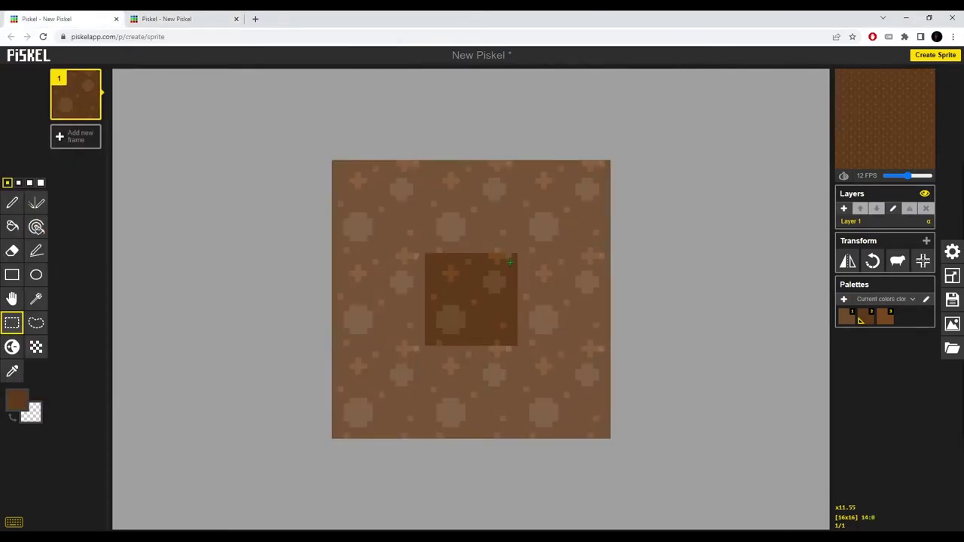
pyautogui.moveTo(407, 235); pyautogui.dragTo(508, 331)
pyautogui.click(509, 335)
pyautogui.hotkey('ctrl', 'Tab')
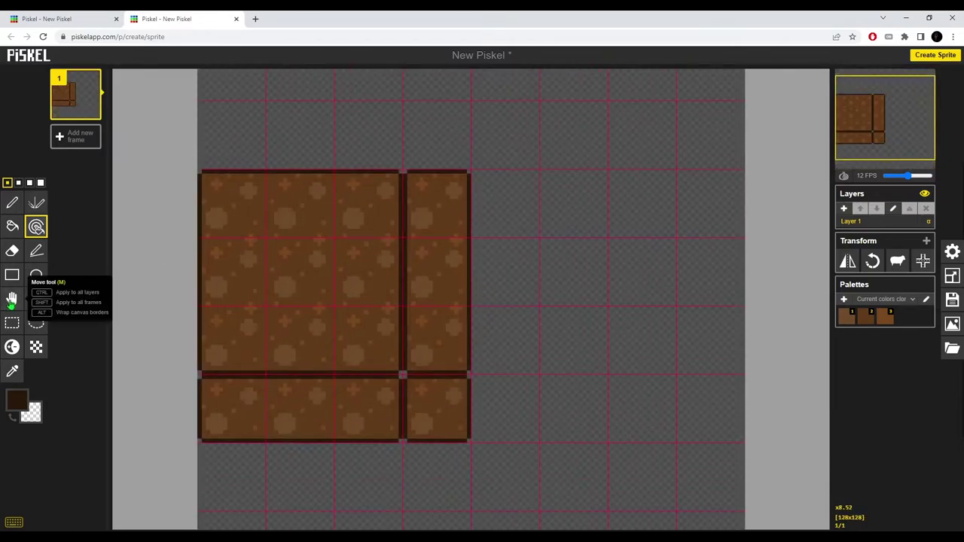
pyautogui.click(12, 300)
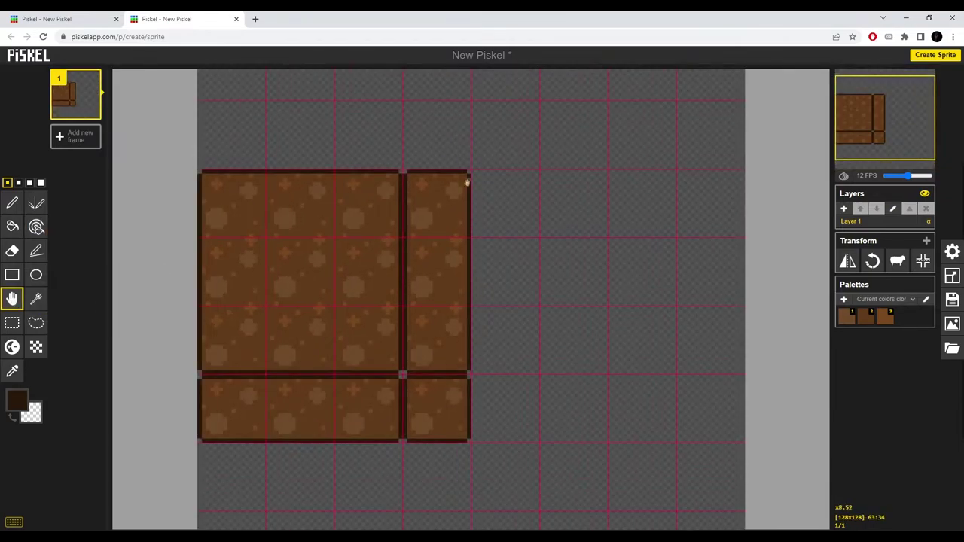
pyautogui.moveTo(482, 171); pyautogui.dragTo(502, 260)
# Step: Sketch dark-outlined slope tiles beside the tileset: one-tile rising and falling diagonals, a two-tile slope and a four-tile slope
pyautogui.scroll(-3, 337, 319)
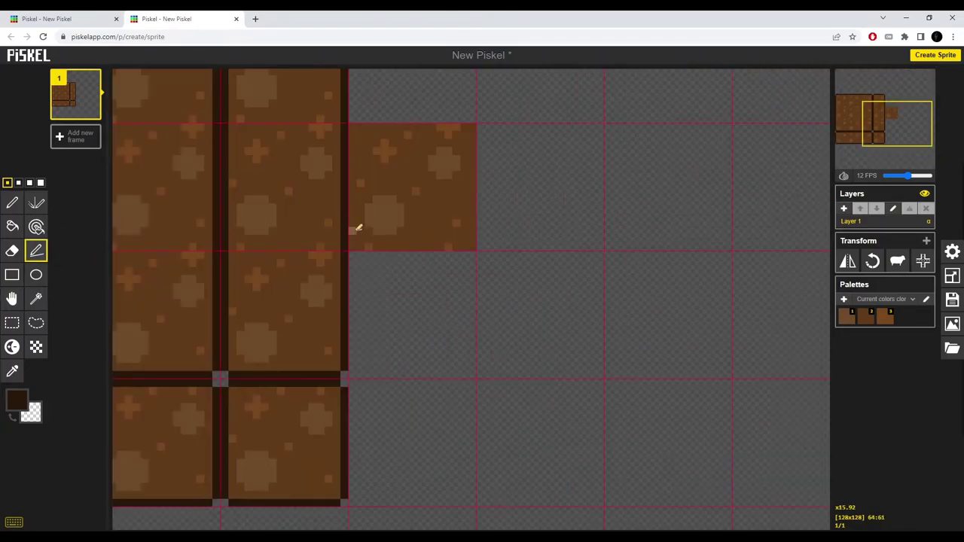
pyautogui.moveTo(351, 239)
pyautogui.mouseDown()
pyautogui.moveTo(457, 103)
pyautogui.moveTo(464, 126)
pyautogui.moveTo(344, 233)
pyautogui.moveTo(359, 125)
pyautogui.moveTo(457, 124)
pyautogui.mouseUp()
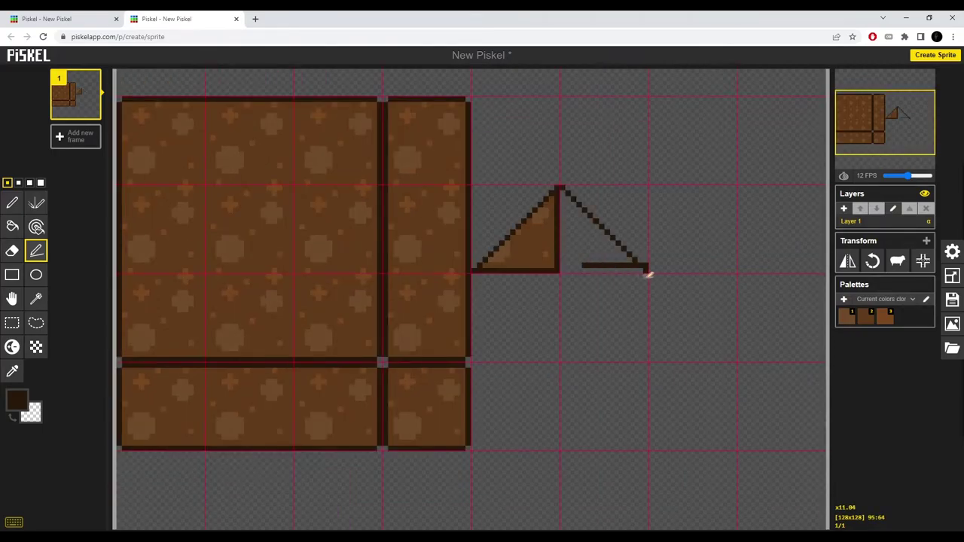
pyautogui.moveTo(647, 274); pyautogui.dragTo(810, 191)
pyautogui.moveTo(708, 225); pyautogui.dragTo(675, 258)
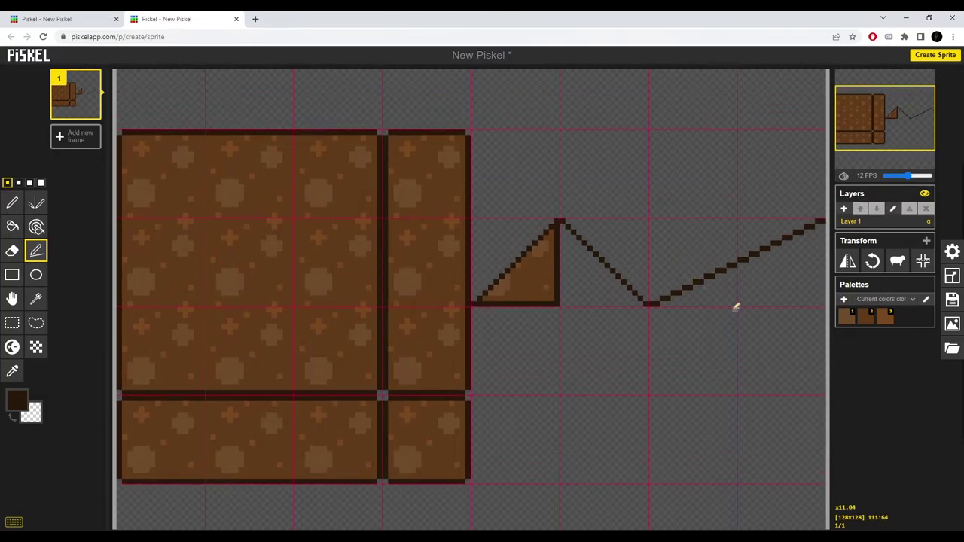
pyautogui.moveTo(475, 390); pyautogui.dragTo(822, 307)
pyautogui.scroll(-1, 622, 362)
pyautogui.moveTo(473, 390)
pyautogui.mouseDown()
pyautogui.moveTo(814, 388)
pyautogui.moveTo(821, 307)
pyautogui.mouseUp()
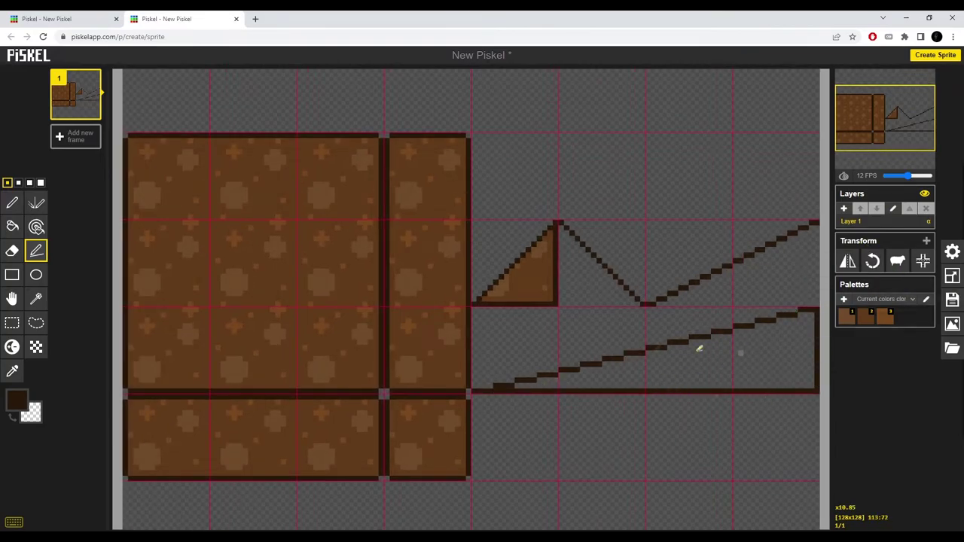
# Step: Crop the canvas to 64x64 pixels from the middle-left anchor, discarding the slope sketches
pyautogui.scroll(-5, 241, 344)
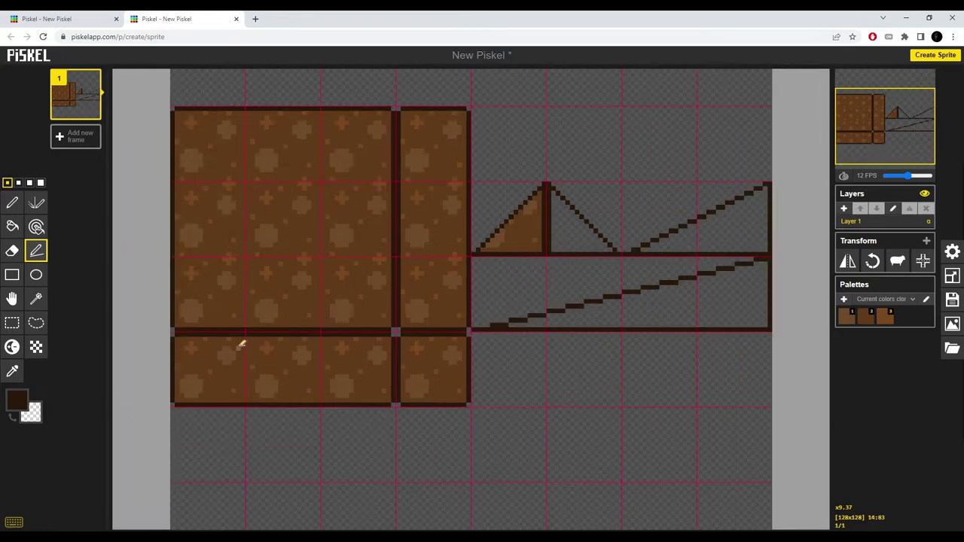
pyautogui.scroll(4, 383, 271)
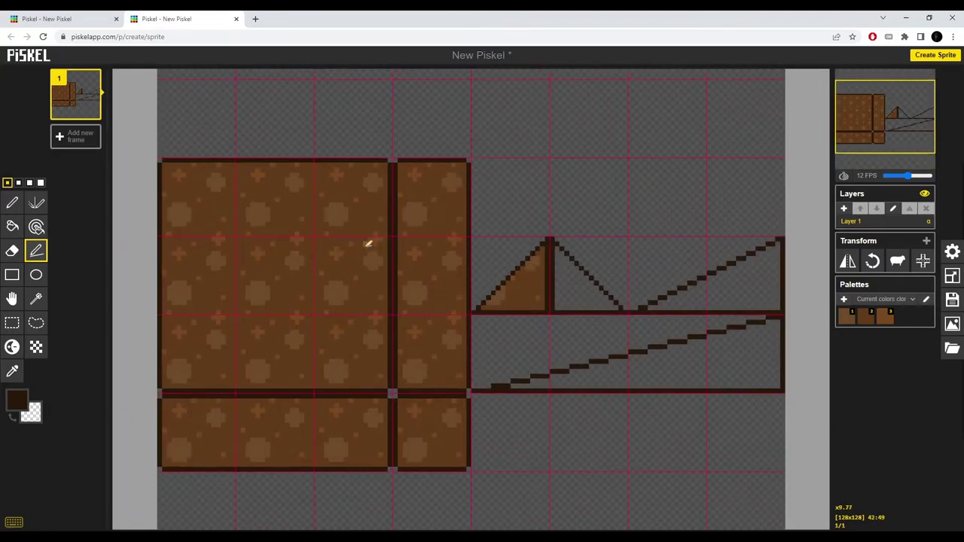
pyautogui.scroll(-1, 216, 173)
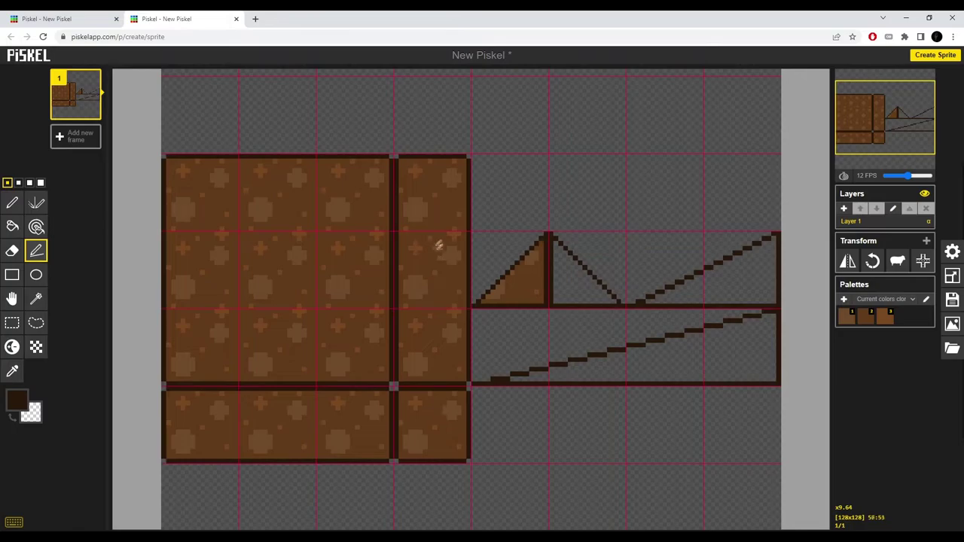
pyautogui.click(952, 276)
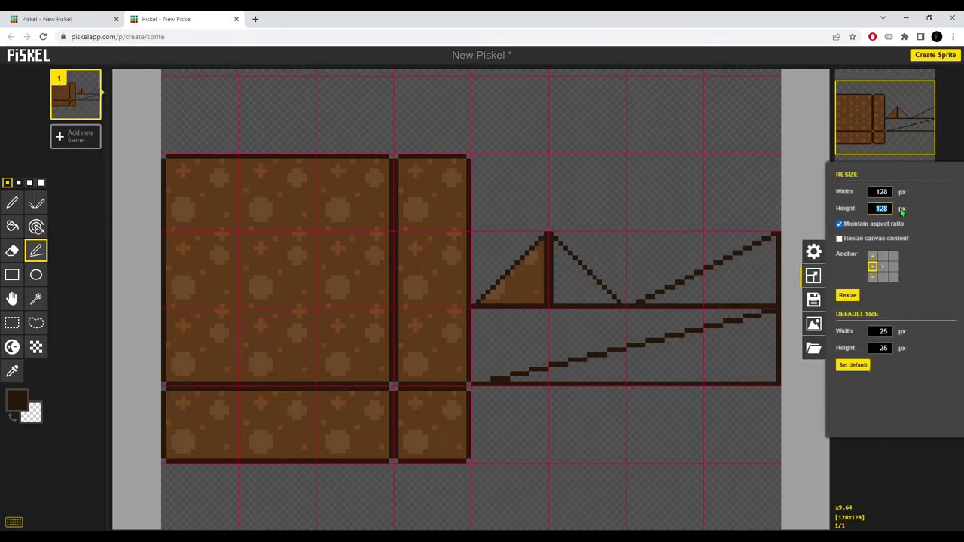
pyautogui.press('Return')
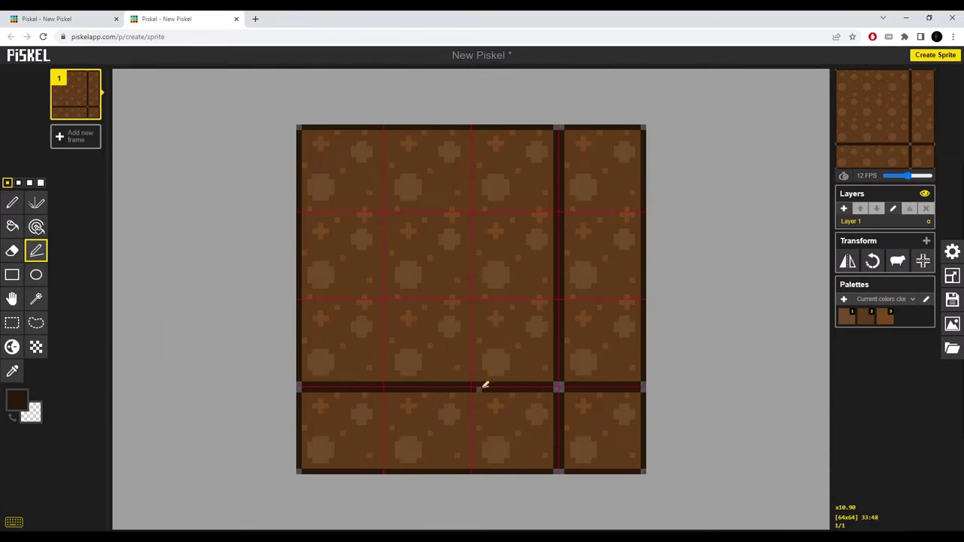
# Step: Compare the outlined 64x64 tileset with the seamless 16x16 dirt tile in the other browser tab
pyautogui.scroll(-1, 490, 319)
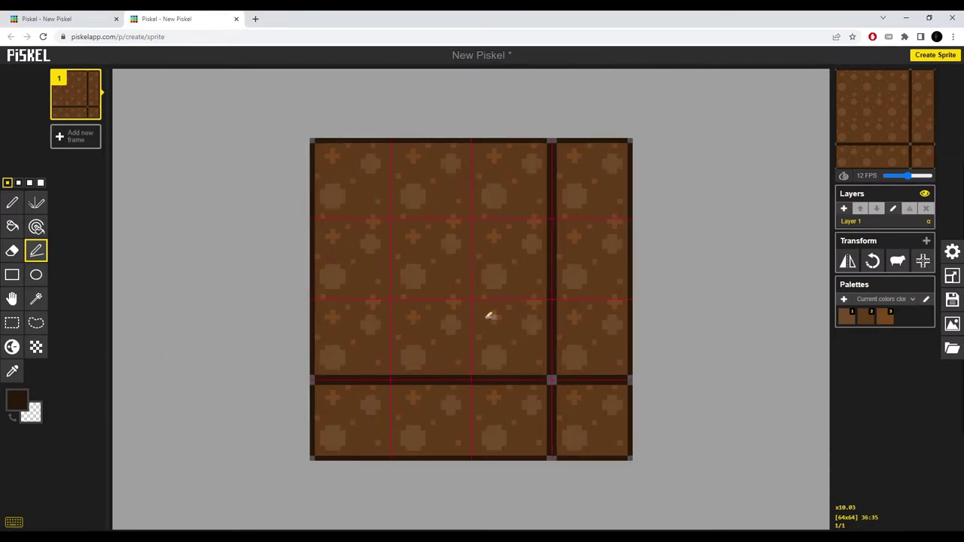
pyautogui.scroll(2, 494, 316)
pyautogui.scroll(-1, 486, 267)
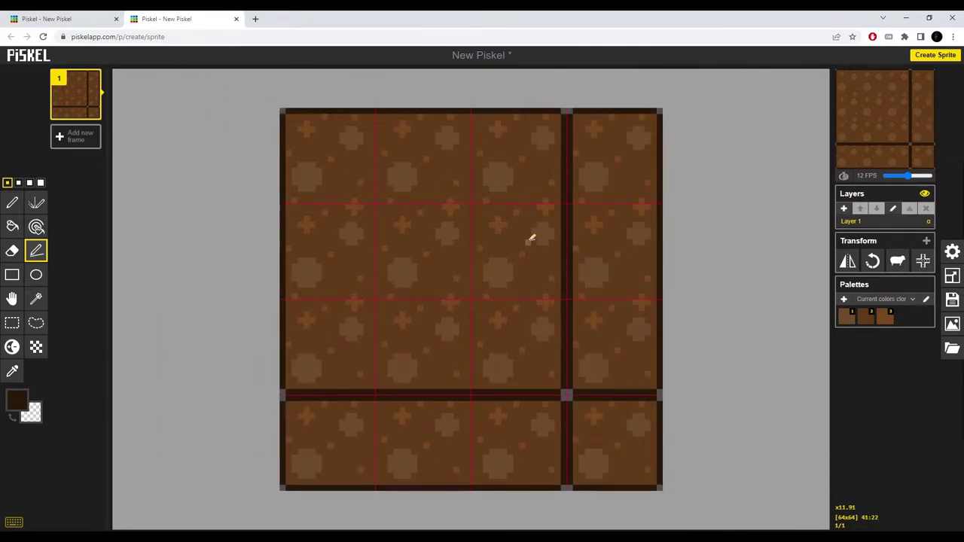
pyautogui.click(88, 18)
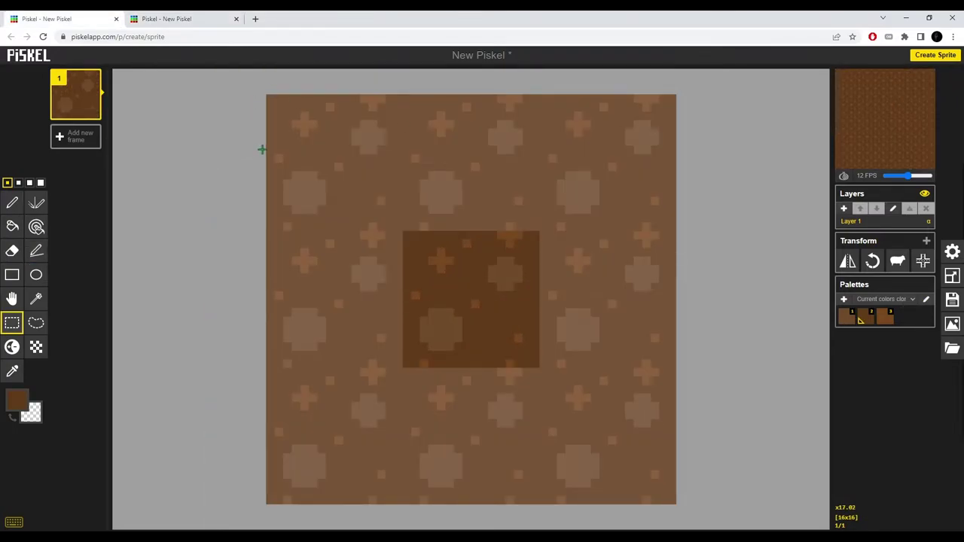
pyautogui.click(193, 21)
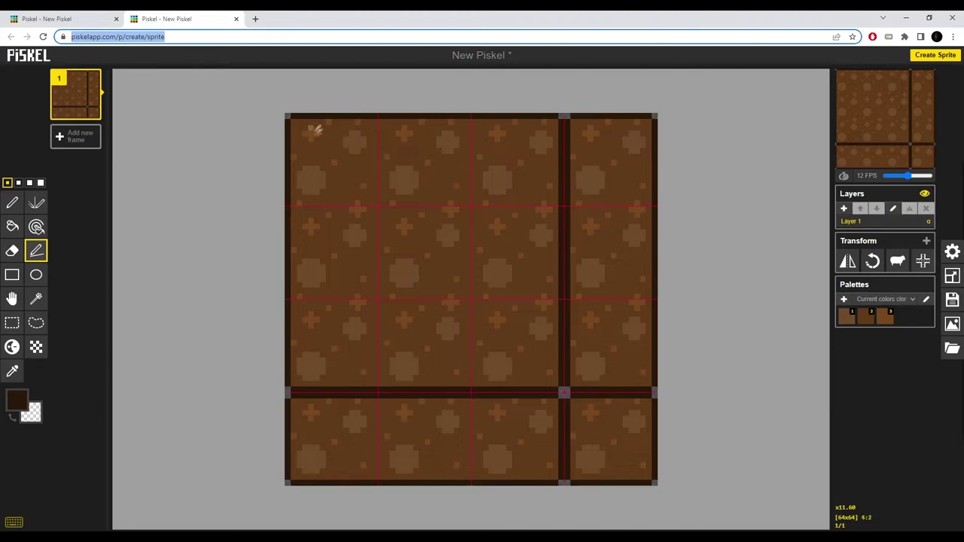
pyautogui.click(75, 27)
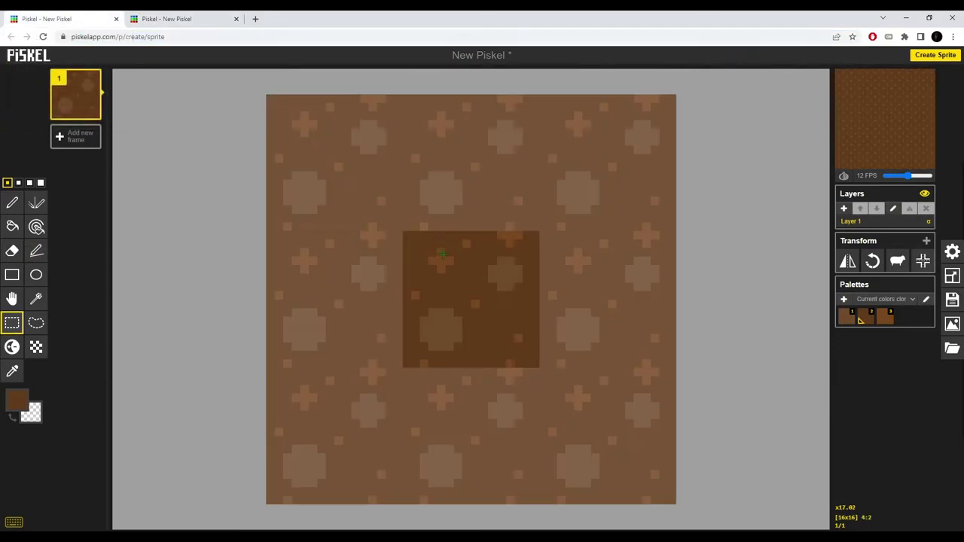
# Step: Set the layer opacity to 1.00 for the 16x16 dirt sprite
pyautogui.click(952, 252)
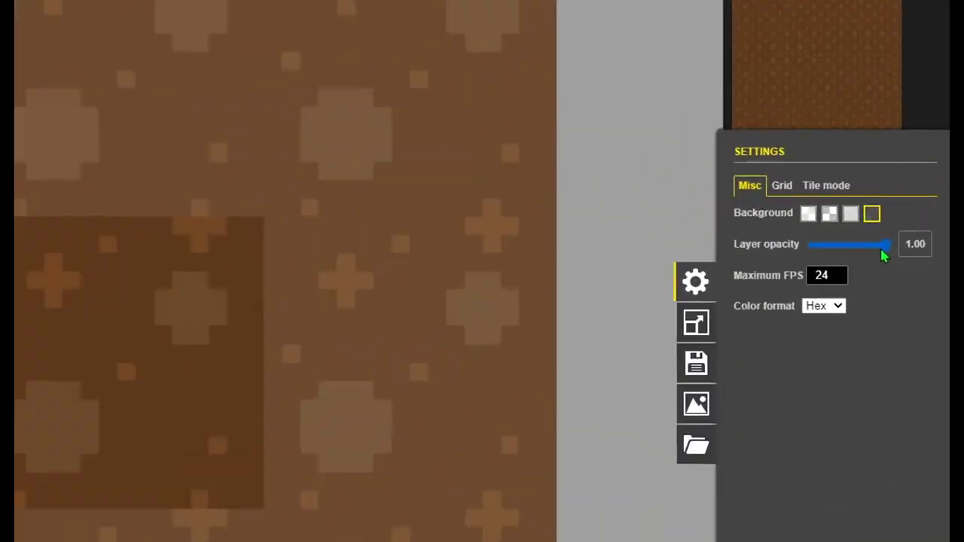
pyautogui.moveTo(925, 232)
pyautogui.mouseDown()
pyautogui.moveTo(892, 235)
pyautogui.moveTo(925, 232)
pyautogui.mouseUp()
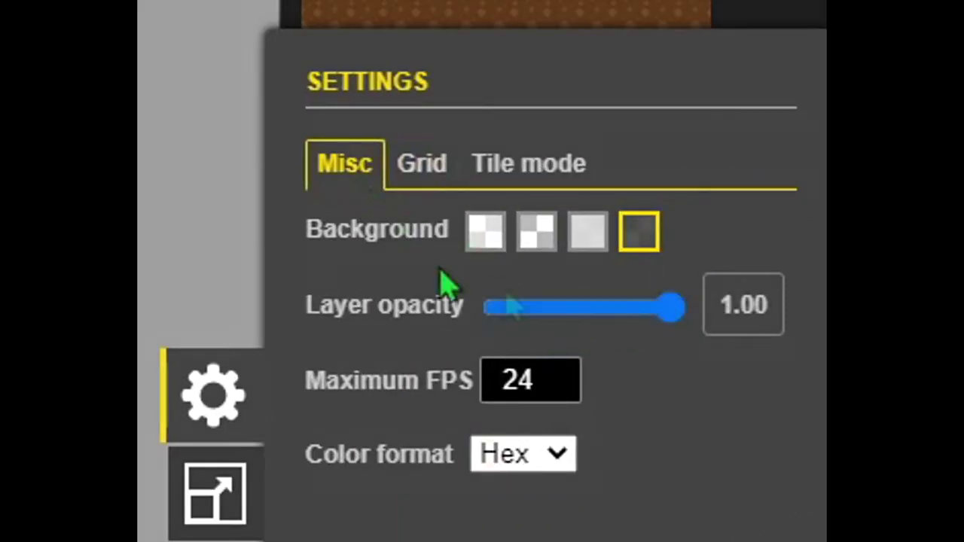
pyautogui.moveTo(677, 309); pyautogui.dragTo(702, 314)
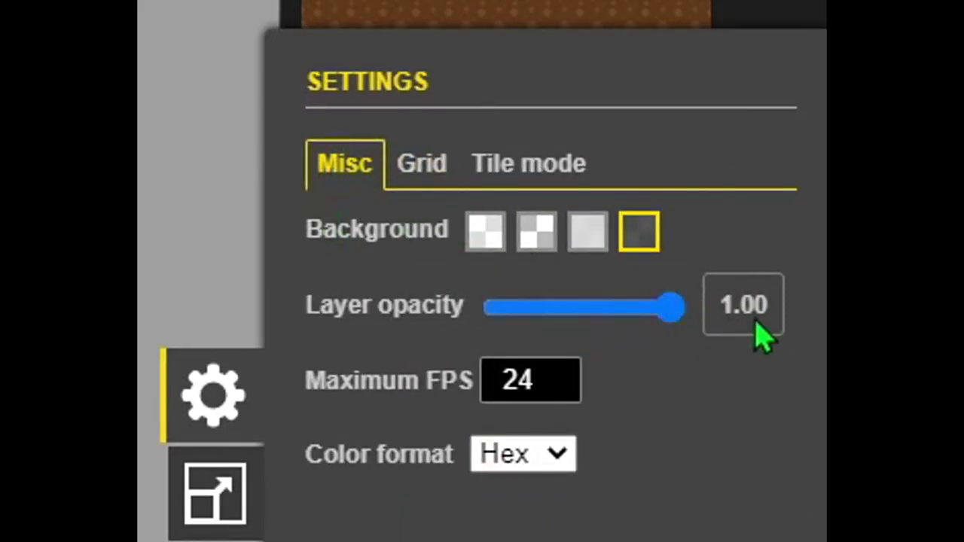
# Step: Add a second layer above the dirt and switch the palette to Current colors
pyautogui.click(455, 355)
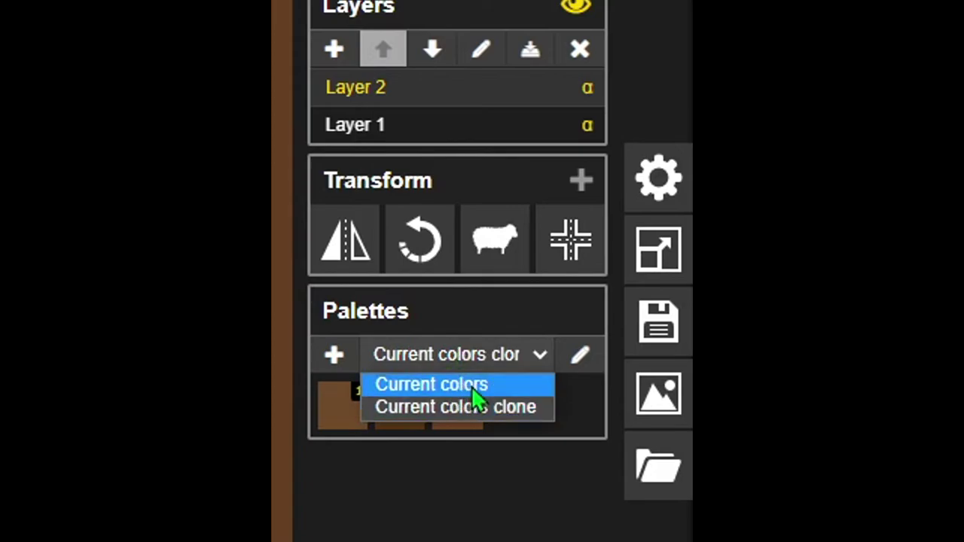
pyautogui.click(451, 390)
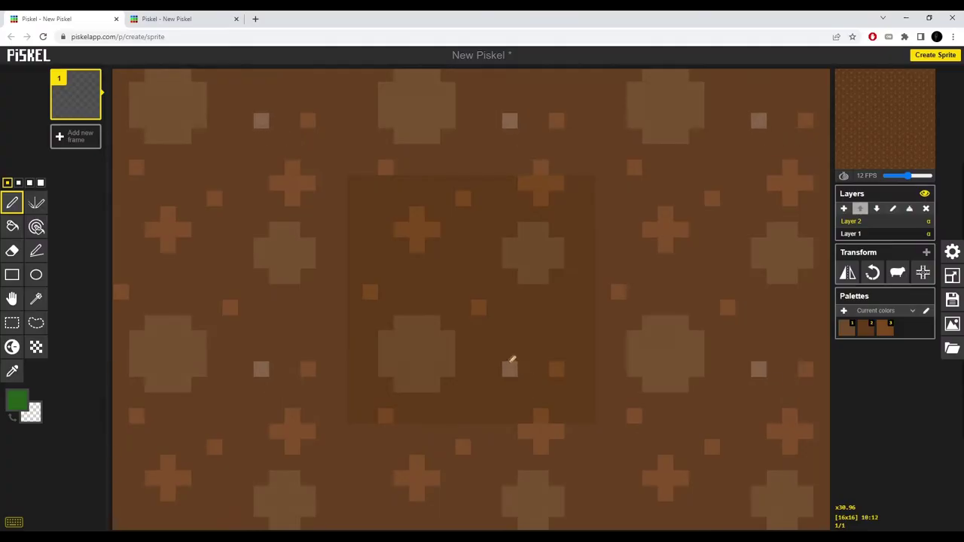
pyautogui.moveTo(510, 354); pyautogui.dragTo(540, 322)
pyautogui.hotkey('ctrl', 'z')
pyautogui.moveTo(494, 354); pyautogui.dragTo(572, 291)
pyautogui.hotkey('ctrl', 'z')
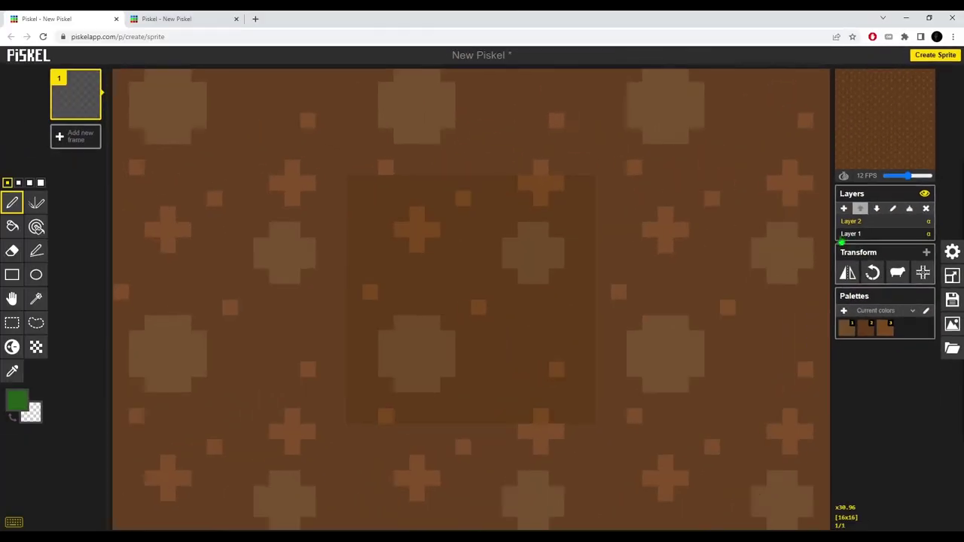
pyautogui.click(412, 360)
pyautogui.moveTo(362, 230)
pyautogui.mouseDown()
pyautogui.moveTo(366, 241)
pyautogui.moveTo(478, 180)
pyautogui.moveTo(572, 216)
pyautogui.mouseUp()
pyautogui.hotkey('ctrl', 'z')
# Step: Paint the tile's upper nine rows dark green on Layer 2, and cover the upper seven of them with a brighter green
pyautogui.click(17, 400)
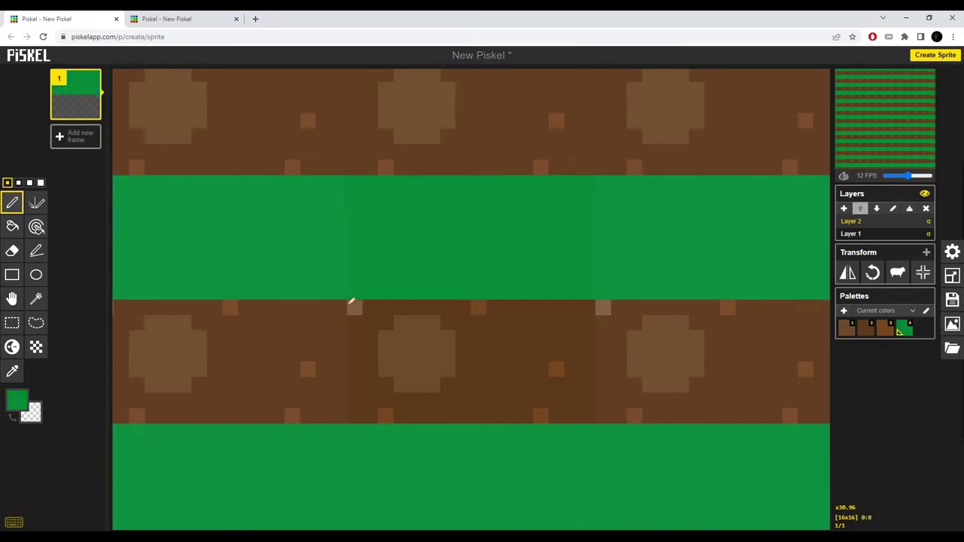
pyautogui.moveTo(353, 303); pyautogui.dragTo(560, 297)
pyautogui.click(19, 400)
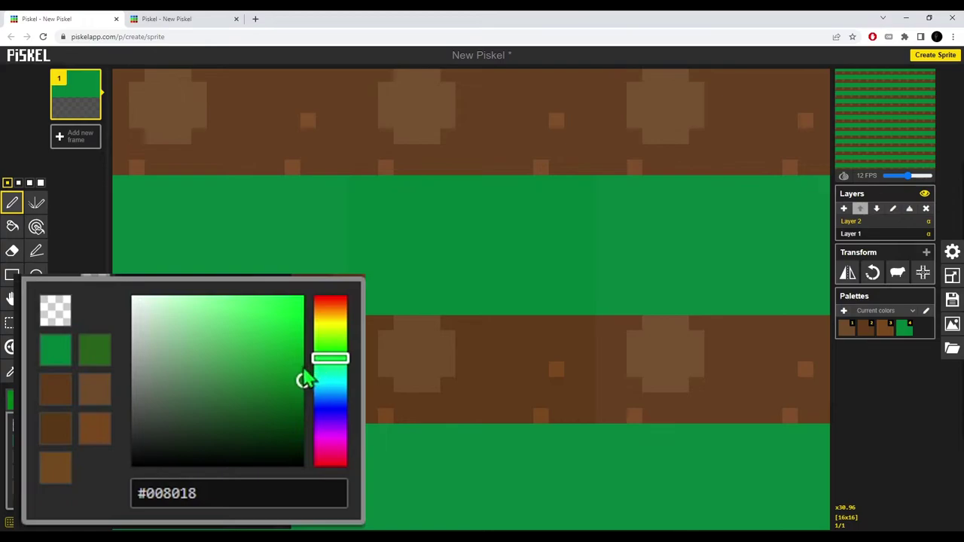
pyautogui.moveTo(381, 304)
pyautogui.mouseDown()
pyautogui.moveTo(447, 272)
pyautogui.moveTo(601, 264)
pyautogui.moveTo(439, 250)
pyautogui.mouseUp()
pyautogui.moveTo(589, 266); pyautogui.dragTo(540, 261)
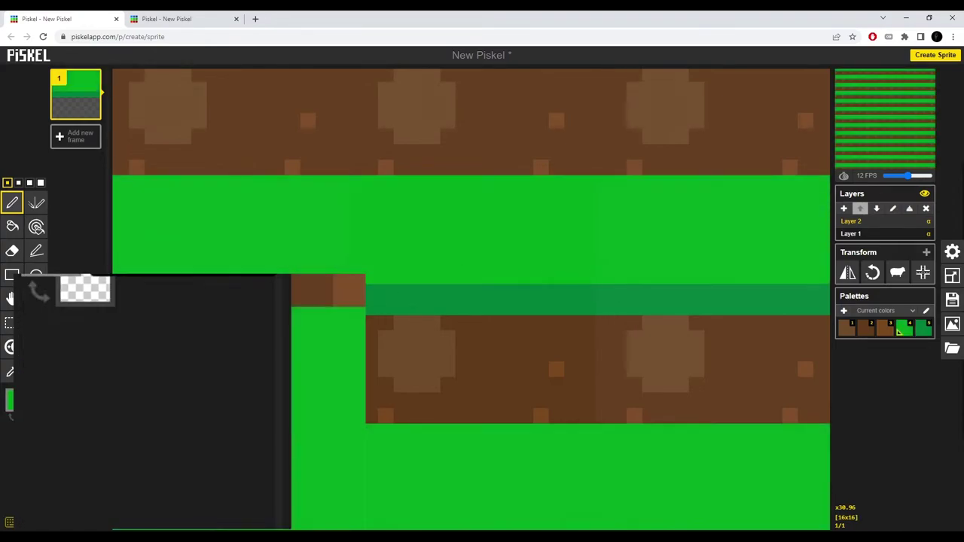
# Step: Brighten the grass towards its top edge with a two-row bright green band, a two-row #2afa00 band and one yellow-green row
pyautogui.click(10, 400)
pyautogui.moveTo(338, 361); pyautogui.dragTo(300, 351)
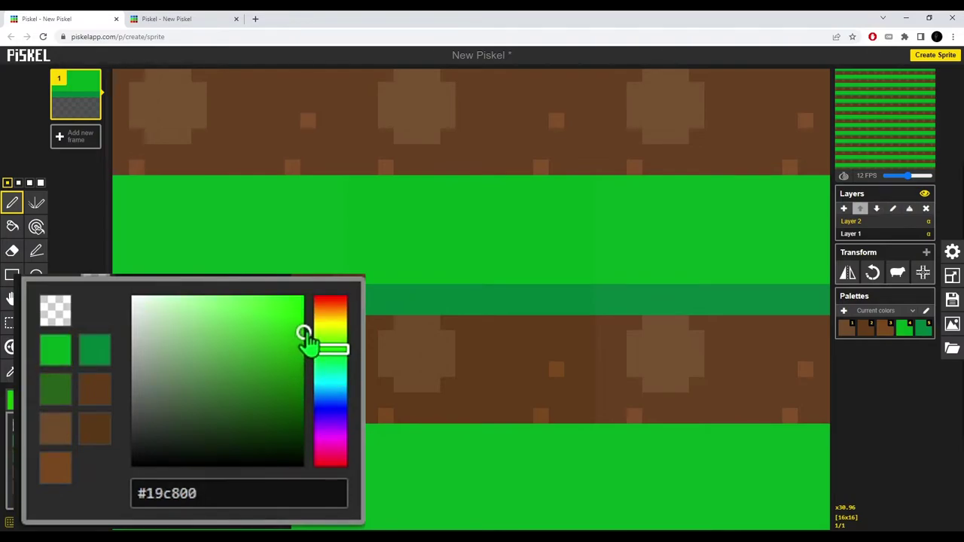
pyautogui.moveTo(354, 244); pyautogui.dragTo(589, 225)
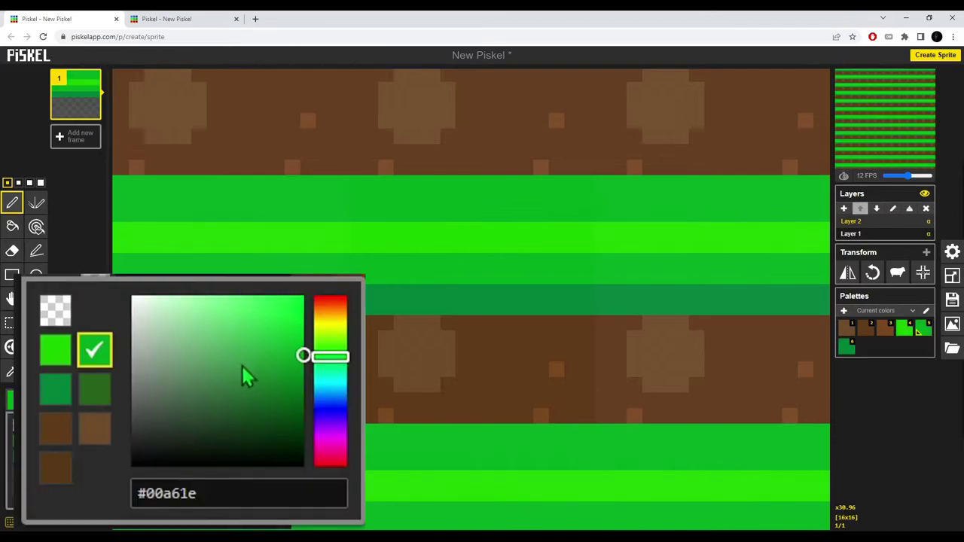
pyautogui.moveTo(330, 355); pyautogui.dragTo(331, 350)
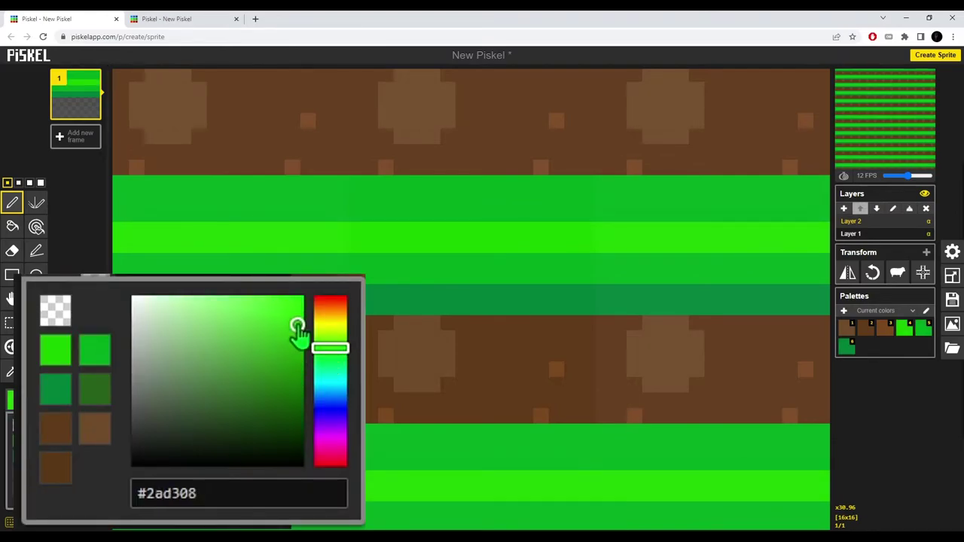
pyautogui.moveTo(348, 211)
pyautogui.mouseDown()
pyautogui.moveTo(568, 210)
pyautogui.moveTo(523, 198)
pyautogui.mouseUp()
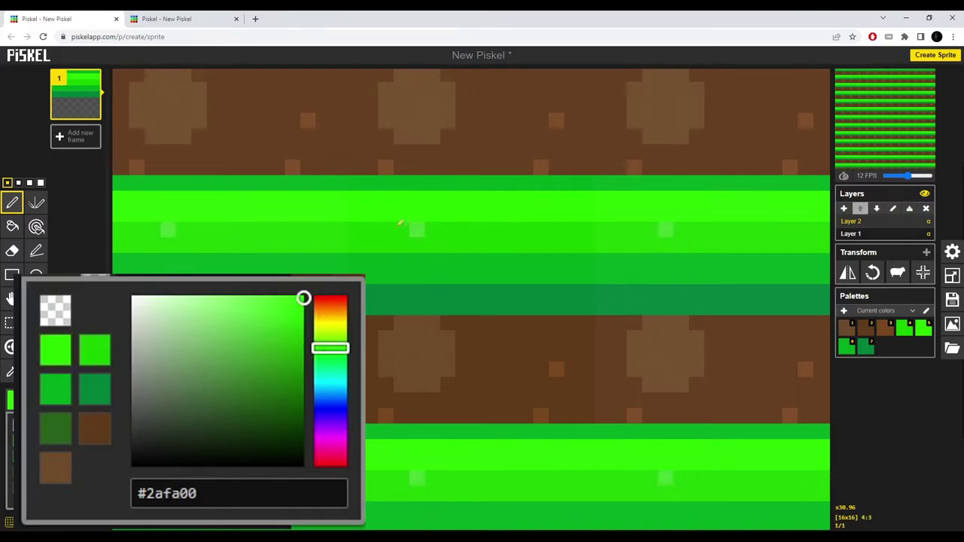
pyautogui.click(372, 209)
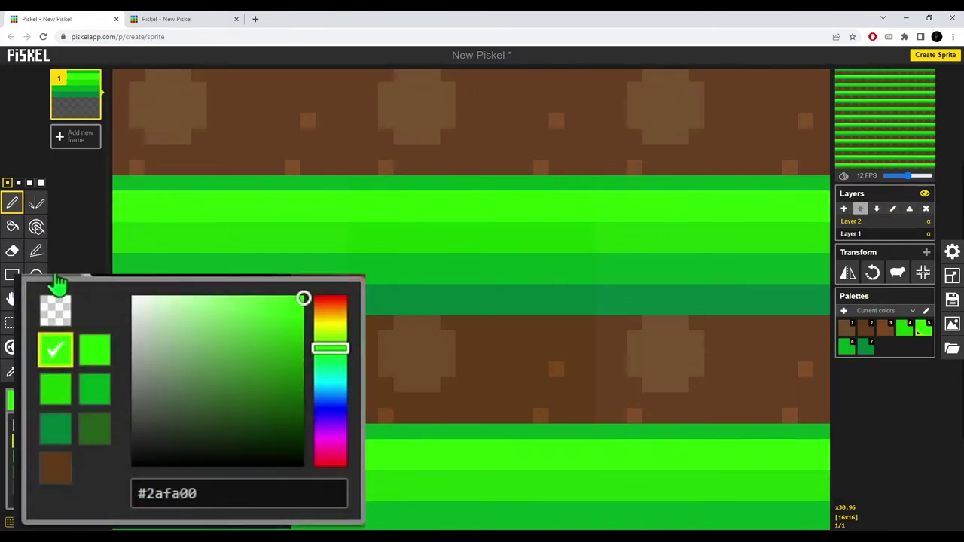
pyautogui.click(331, 341)
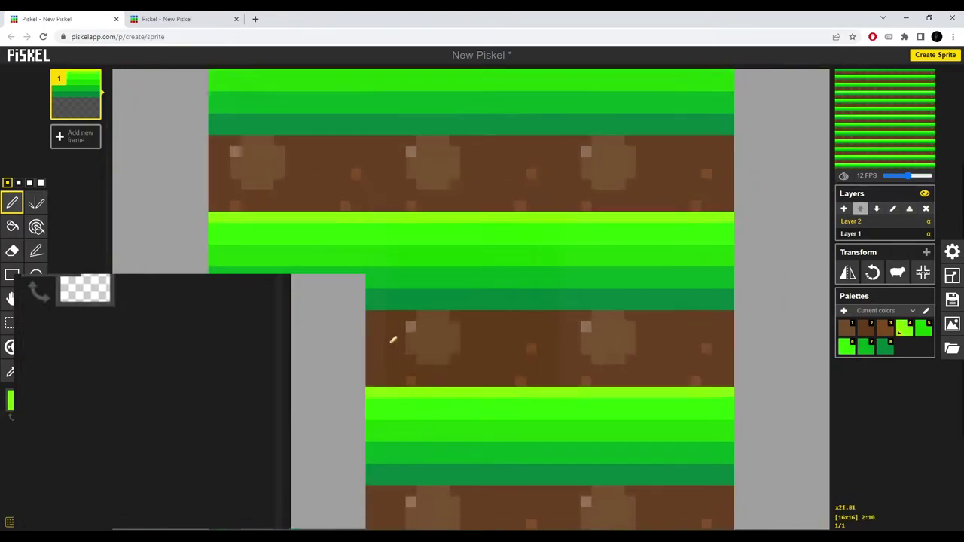
pyautogui.scroll(-5, 394, 340)
pyautogui.scroll(9, 422, 357)
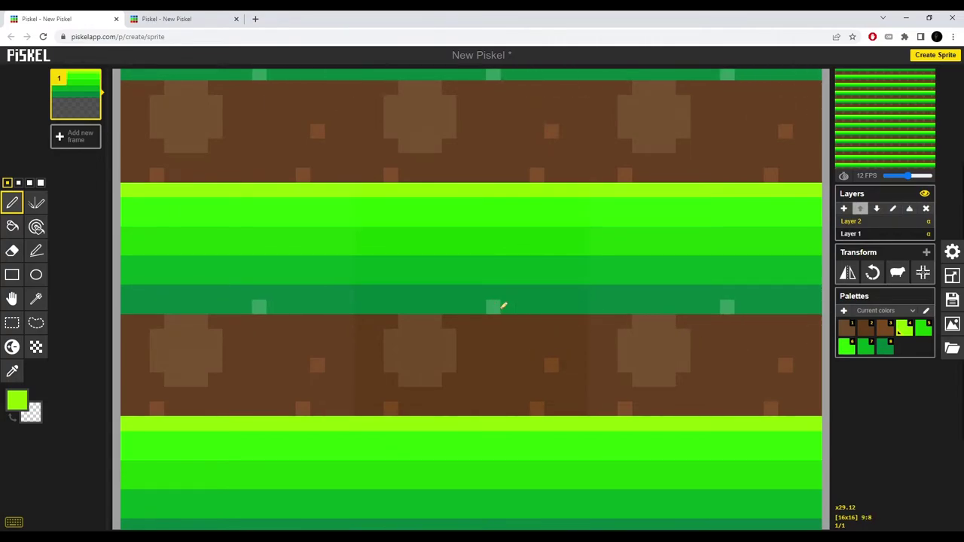
pyautogui.click(880, 348)
pyautogui.click(375, 292)
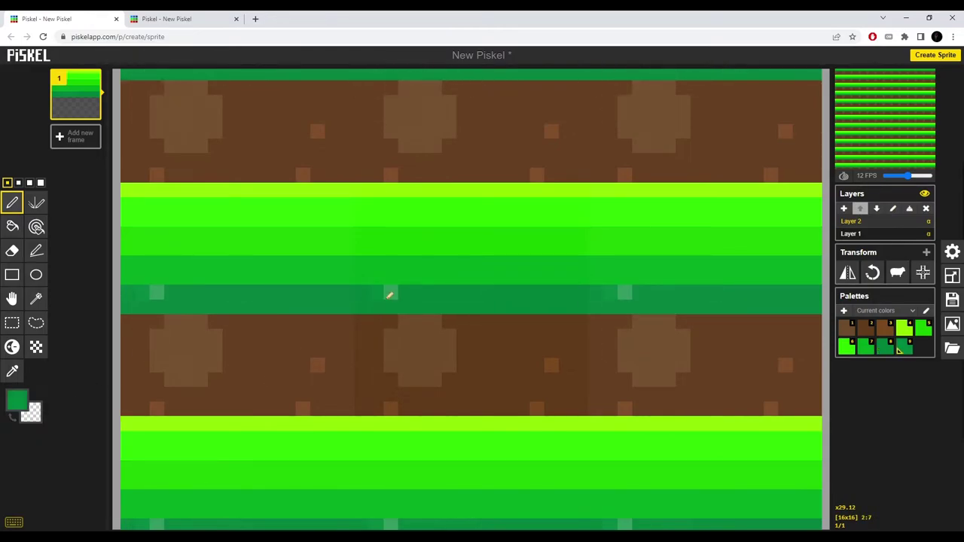
pyautogui.click(18, 399)
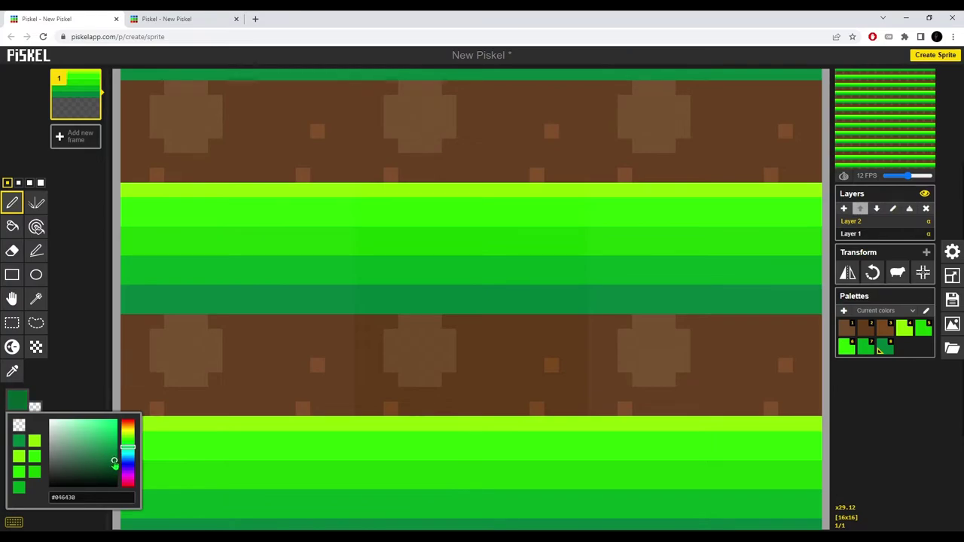
pyautogui.moveTo(350, 301)
pyautogui.mouseDown()
pyautogui.moveTo(373, 293)
pyautogui.moveTo(595, 288)
pyautogui.mouseUp()
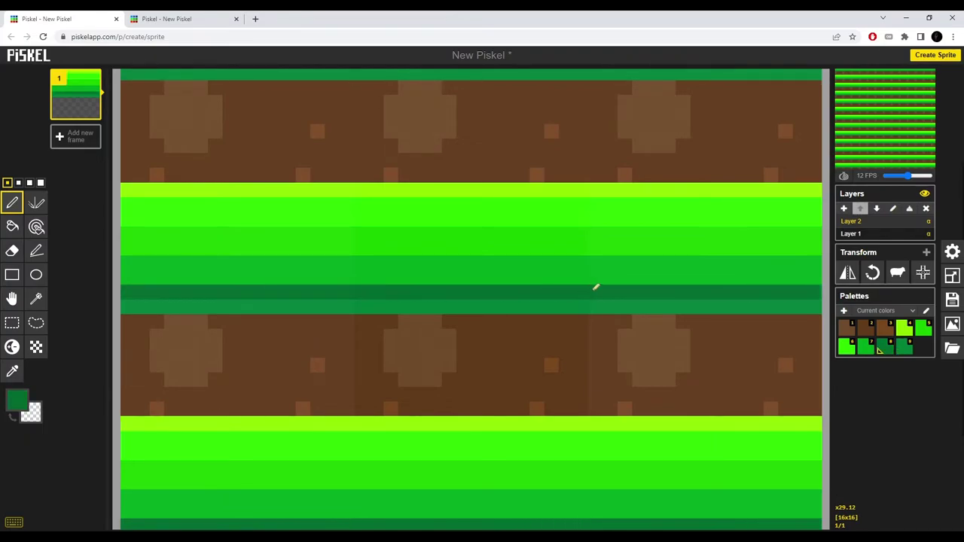
pyautogui.hotkey('ctrl', 'z')
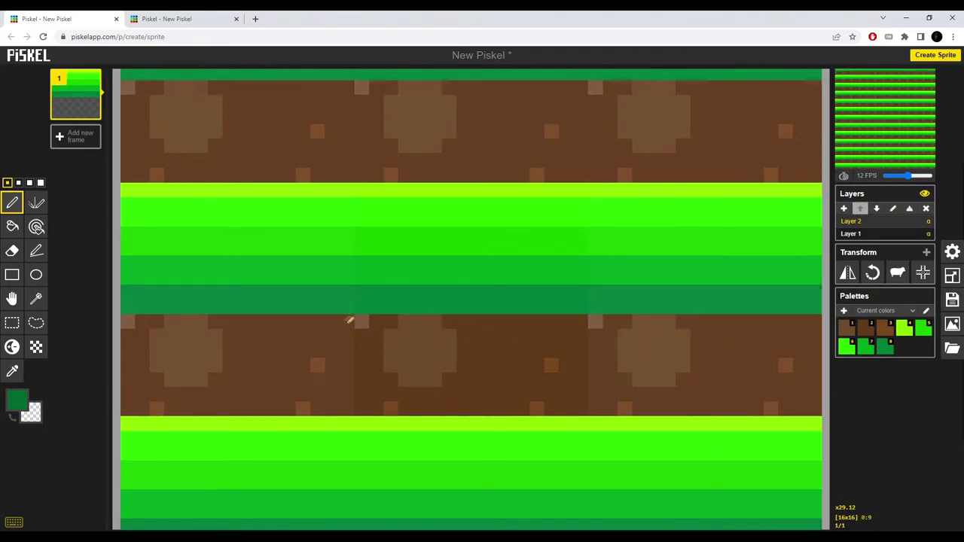
# Step: Sample the grass greens and save the current colors as a new palette named GrassTilePalette
pyautogui.keyDown('alt'); pyautogui.click(360, 302); pyautogui.keyUp('alt')
pyautogui.keyDown('alt'); pyautogui.click(363, 274); pyautogui.keyUp('alt')
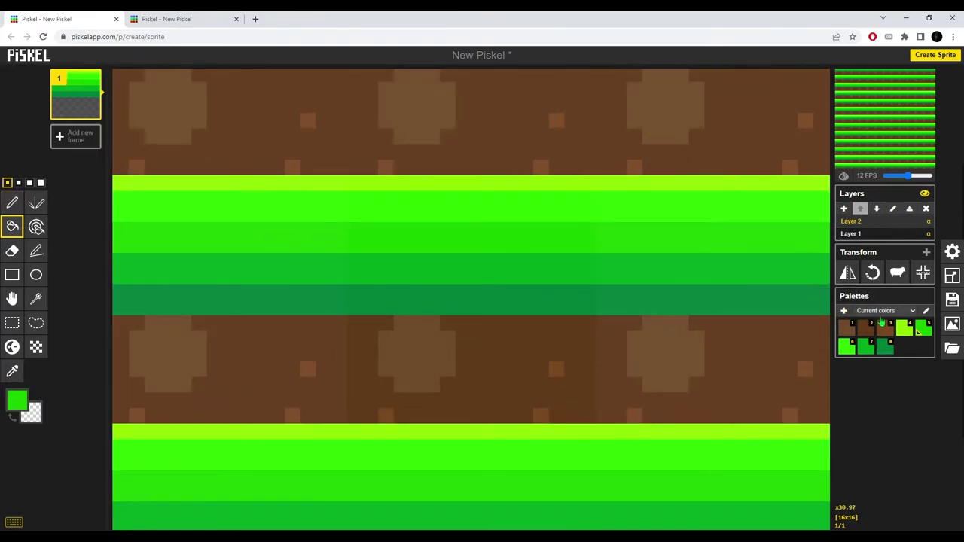
pyautogui.click(926, 311)
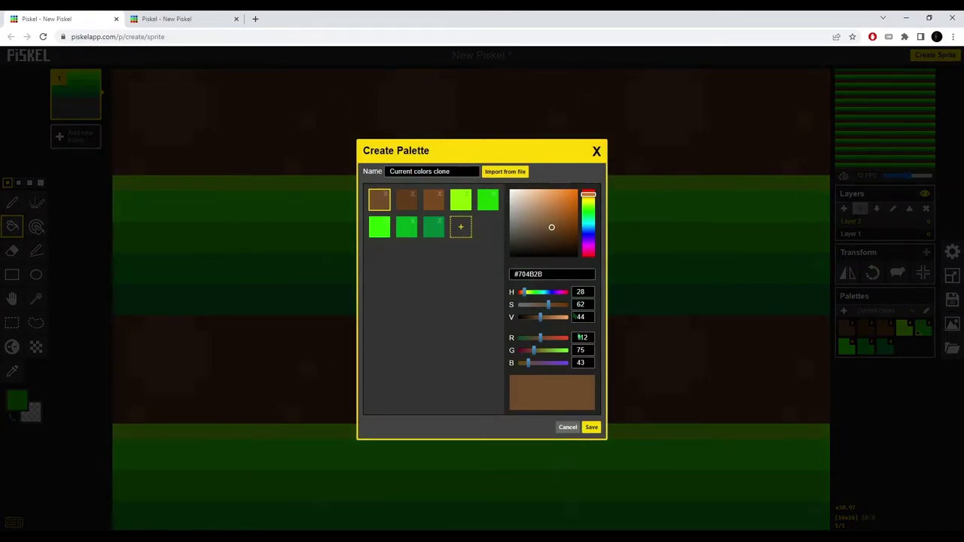
pyautogui.click(592, 426)
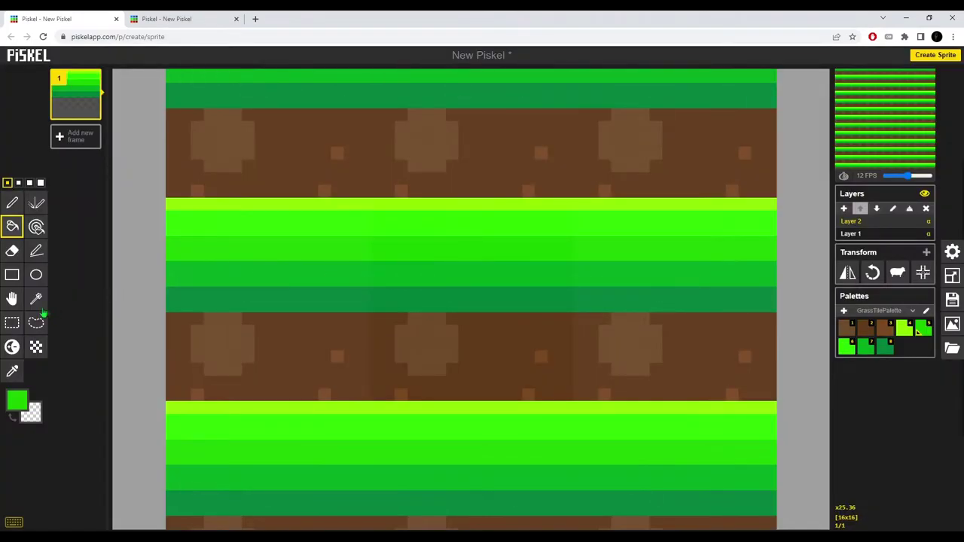
# Step: Clear the banded grass from Layer 2 by moving it off the canvas, and paint solid dark green grass with a jagged lower edge
pyautogui.click(11, 299)
pyautogui.moveTo(402, 230); pyautogui.dragTo(843, 271)
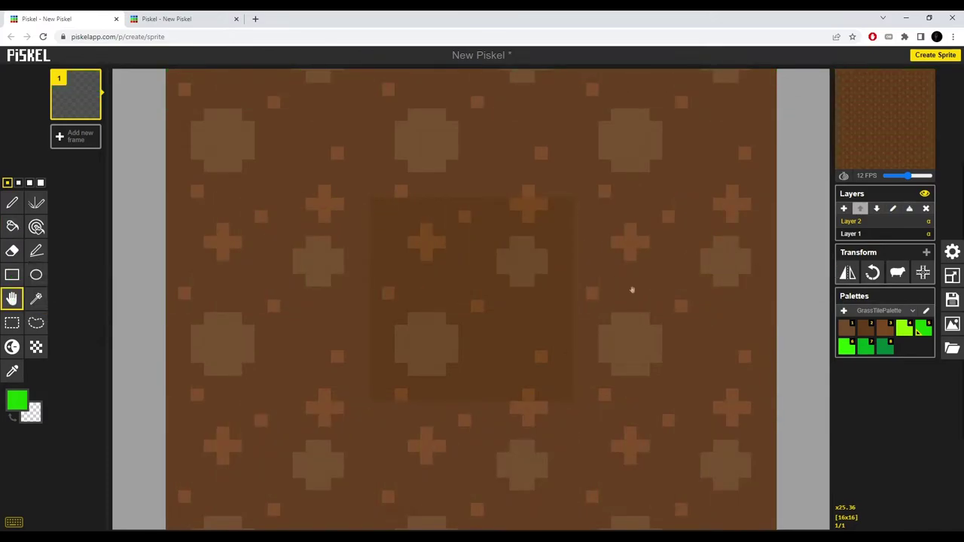
pyautogui.press('p')
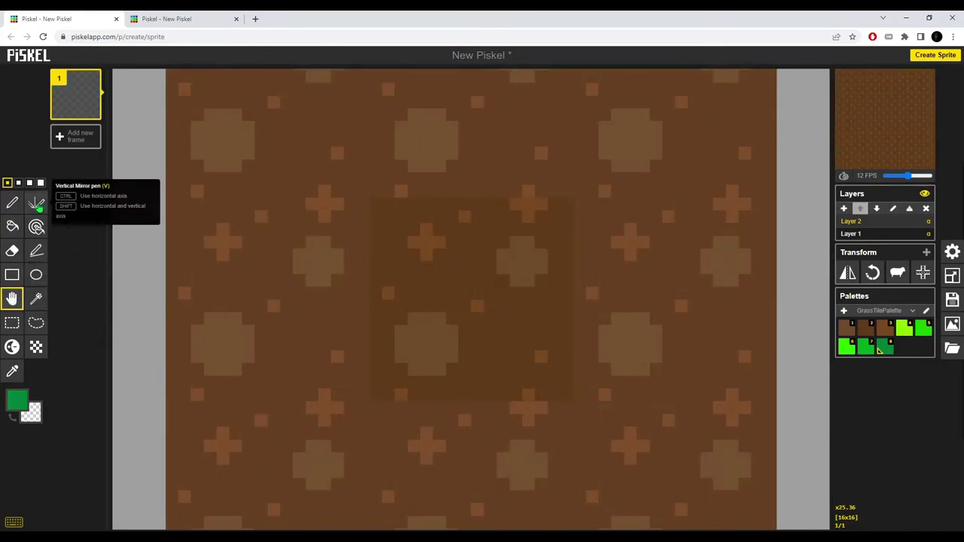
pyautogui.scroll(2, 768, 359)
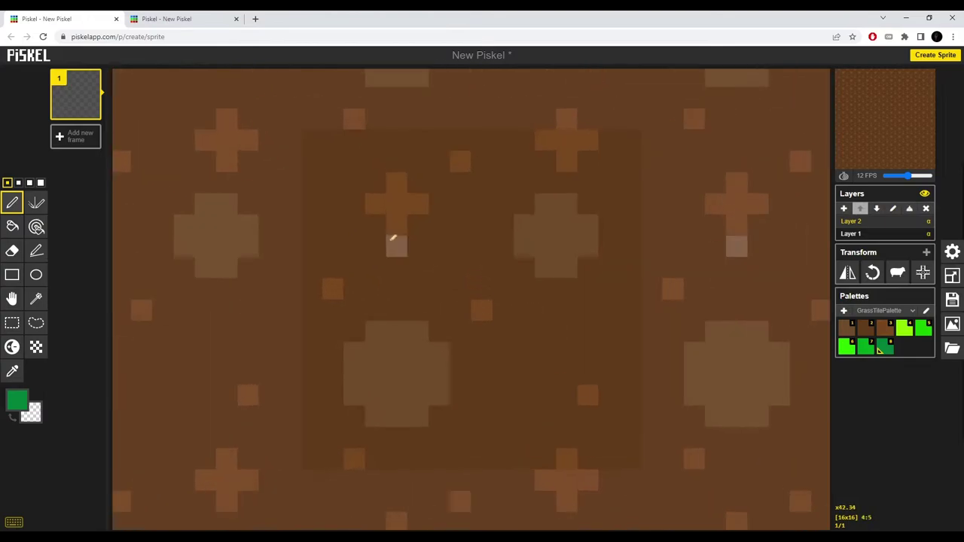
pyautogui.moveTo(312, 224)
pyautogui.mouseDown()
pyautogui.moveTo(333, 287)
pyautogui.moveTo(374, 299)
pyautogui.moveTo(414, 219)
pyautogui.moveTo(444, 327)
pyautogui.moveTo(490, 217)
pyautogui.moveTo(533, 312)
pyautogui.moveTo(566, 269)
pyautogui.moveTo(607, 258)
pyautogui.moveTo(629, 324)
pyautogui.moveTo(656, 271)
pyautogui.mouseUp()
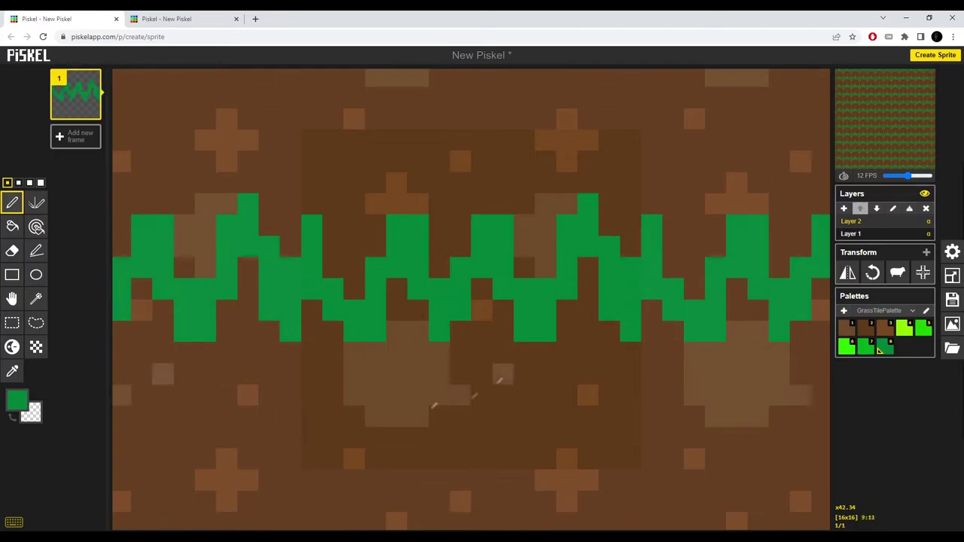
pyautogui.moveTo(344, 290)
pyautogui.mouseDown()
pyautogui.moveTo(330, 229)
pyautogui.moveTo(517, 227)
pyautogui.mouseUp()
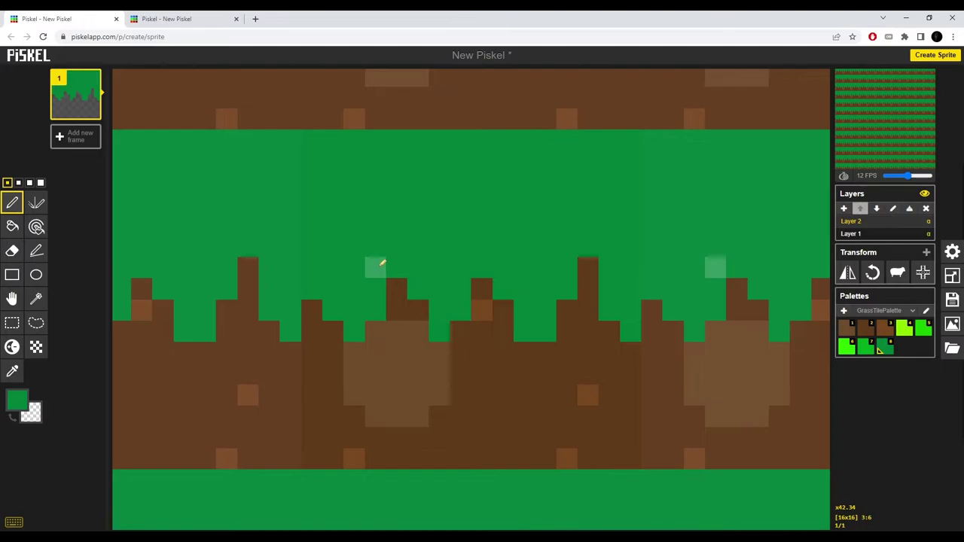
# Step: Erase a few pixels along the jagged edge and small gaps inside the dark green grass on Layer 2 so dirt shows through
pyautogui.rightClick(379, 289)
pyautogui.hotkey('ctrl', 'z')
pyautogui.hotkey('ctrl', 'z')
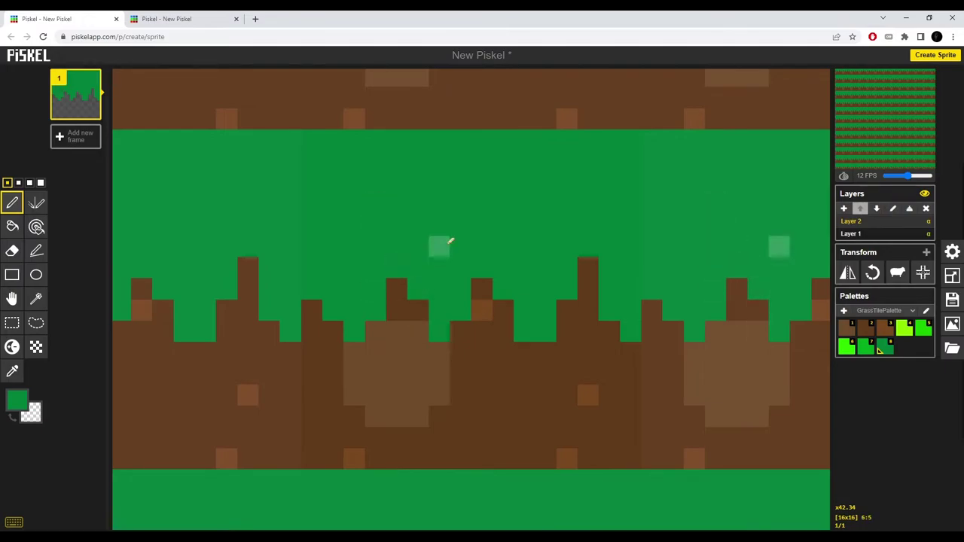
pyautogui.rightClick(567, 289)
pyautogui.rightClick(545, 332)
pyautogui.scroll(-4, 548, 384)
pyautogui.scroll(4, 527, 342)
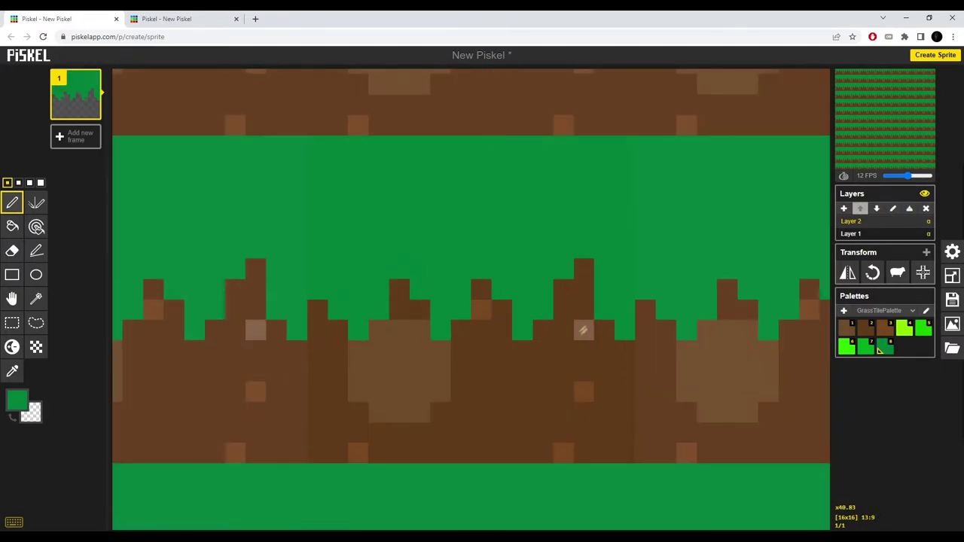
pyautogui.rightClick(461, 249)
pyautogui.rightClick(460, 228)
pyautogui.rightClick(337, 269)
pyautogui.rightClick(337, 248)
pyautogui.scroll(-1, 482, 316)
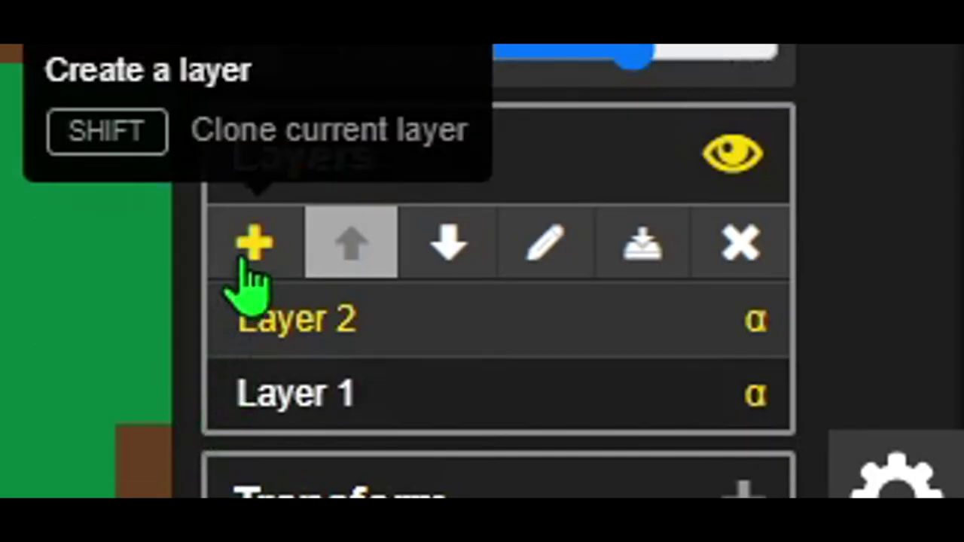
# Step: Add Layer 3 and paint uneven grass blades in palette color 7, a medium green, over the left half of the tile
pyautogui.click(245, 259)
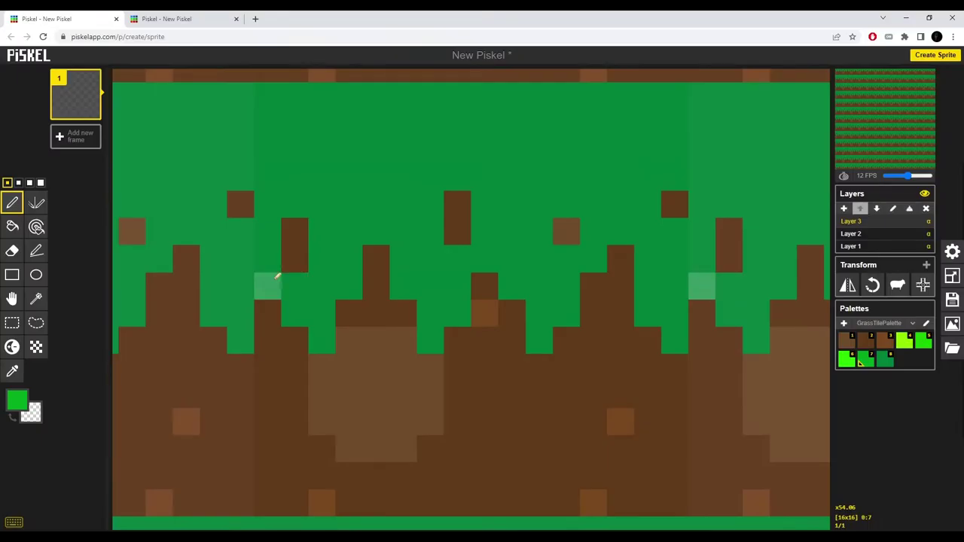
pyautogui.moveTo(268, 259); pyautogui.dragTo(268, 205)
pyautogui.moveTo(322, 205); pyautogui.dragTo(322, 230)
pyautogui.click(295, 286)
pyautogui.moveTo(348, 123)
pyautogui.mouseDown()
pyautogui.moveTo(361, 191)
pyautogui.moveTo(376, 185)
pyautogui.moveTo(406, 208)
pyautogui.moveTo(407, 256)
pyautogui.mouseUp()
pyautogui.moveTo(438, 196)
pyautogui.mouseDown()
pyautogui.moveTo(472, 245)
pyautogui.moveTo(482, 146)
pyautogui.mouseUp()
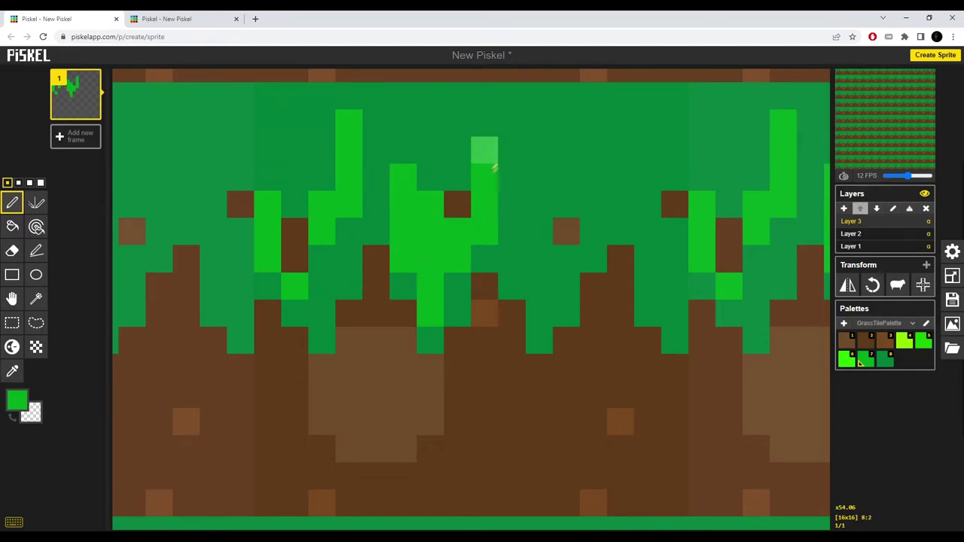
pyautogui.rightClick(460, 235)
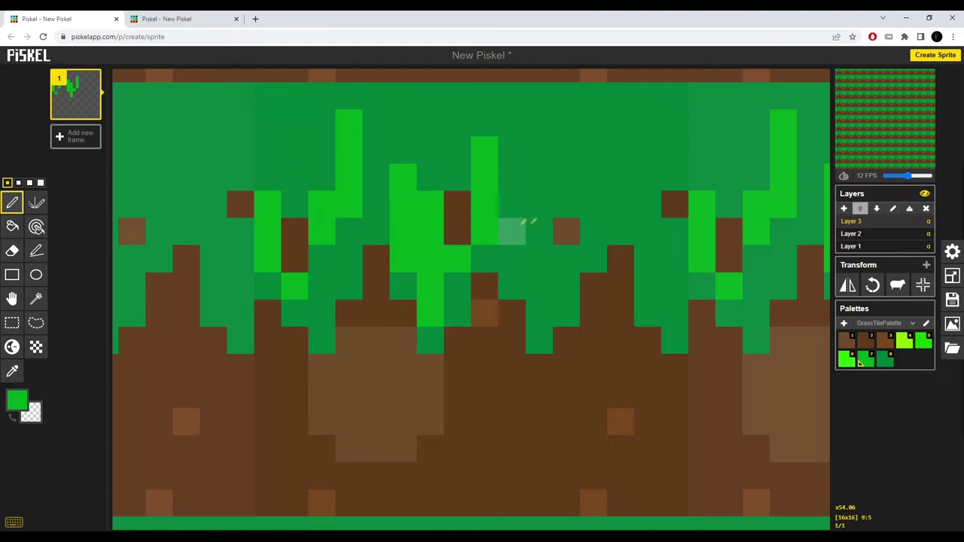
# Step: Extend the medium green blades on Layer 3 across the rest of the tile and up to its top edge
pyautogui.moveTo(511, 198)
pyautogui.mouseDown()
pyautogui.moveTo(548, 292)
pyautogui.moveTo(571, 272)
pyautogui.moveTo(594, 305)
pyautogui.moveTo(583, 256)
pyautogui.moveTo(619, 131)
pyautogui.moveTo(605, 217)
pyautogui.mouseUp()
pyautogui.moveTo(565, 178)
pyautogui.mouseDown()
pyautogui.moveTo(557, 113)
pyautogui.moveTo(510, 175)
pyautogui.mouseUp()
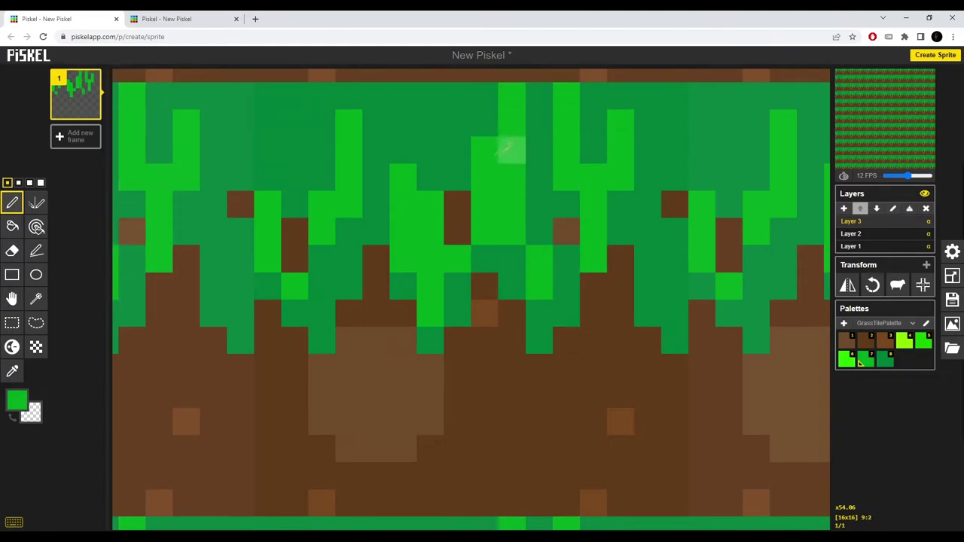
pyautogui.moveTo(430, 152); pyautogui.dragTo(429, 120)
pyautogui.moveTo(295, 151); pyautogui.dragTo(268, 92)
pyautogui.scroll(-6, 268, 71)
pyautogui.moveTo(588, 163); pyautogui.dragTo(590, 220)
pyautogui.moveTo(590, 253); pyautogui.dragTo(606, 307)
pyautogui.moveTo(602, 218); pyautogui.dragTo(601, 164)
pyautogui.moveTo(516, 218); pyautogui.dragTo(518, 164)
pyautogui.rightClick(517, 170)
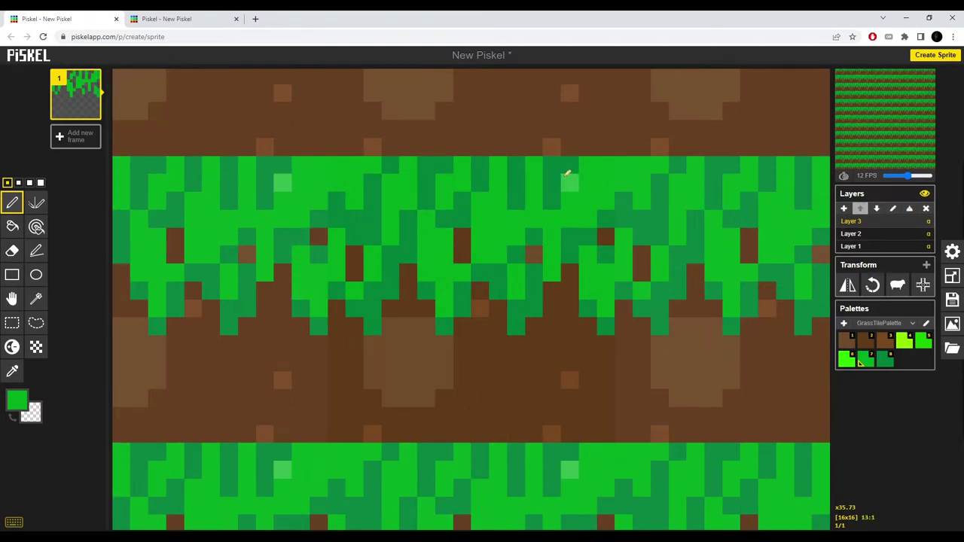
# Step: Fill the top two rows of Layer 3 with solid medium green and touch up the dark gaps between the blades below
pyautogui.scroll(-2, 451, 222)
pyautogui.scroll(2, 331, 235)
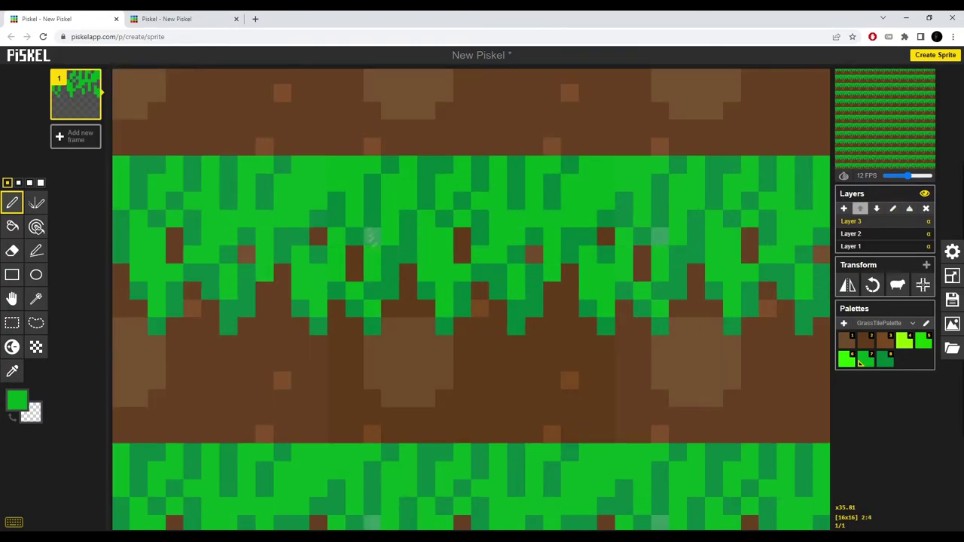
pyautogui.scroll(-2, 564, 163)
pyautogui.scroll(2, 576, 226)
pyautogui.scroll(-1, 573, 278)
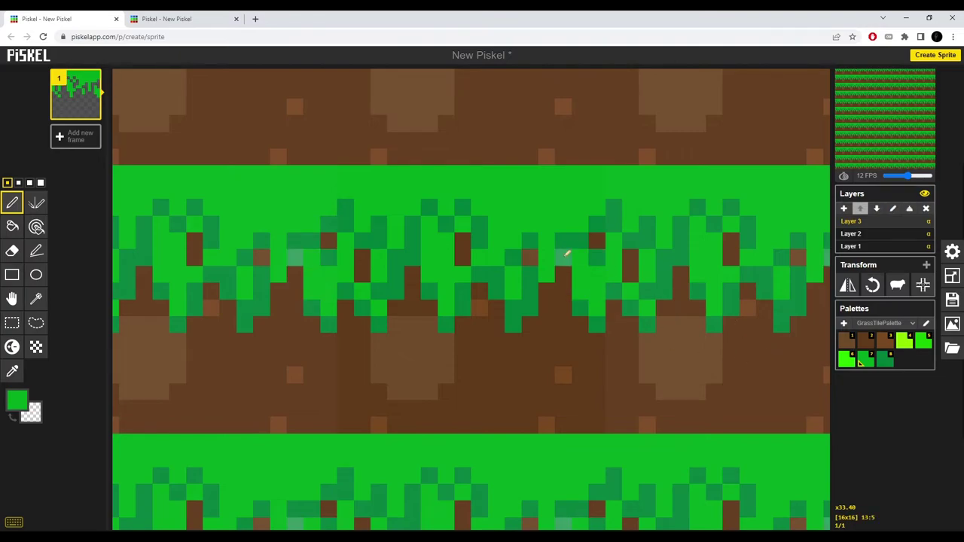
pyautogui.scroll(-2, 477, 326)
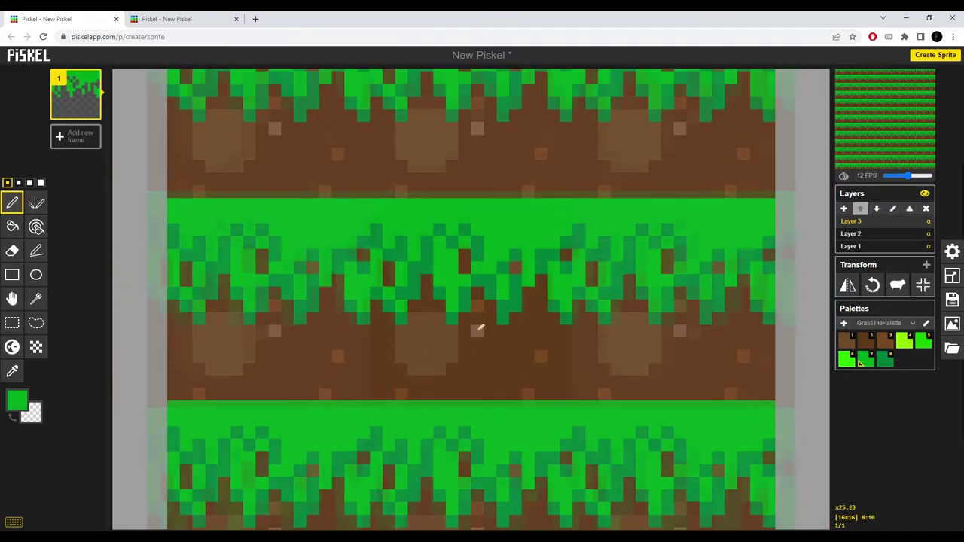
pyautogui.scroll(3, 408, 248)
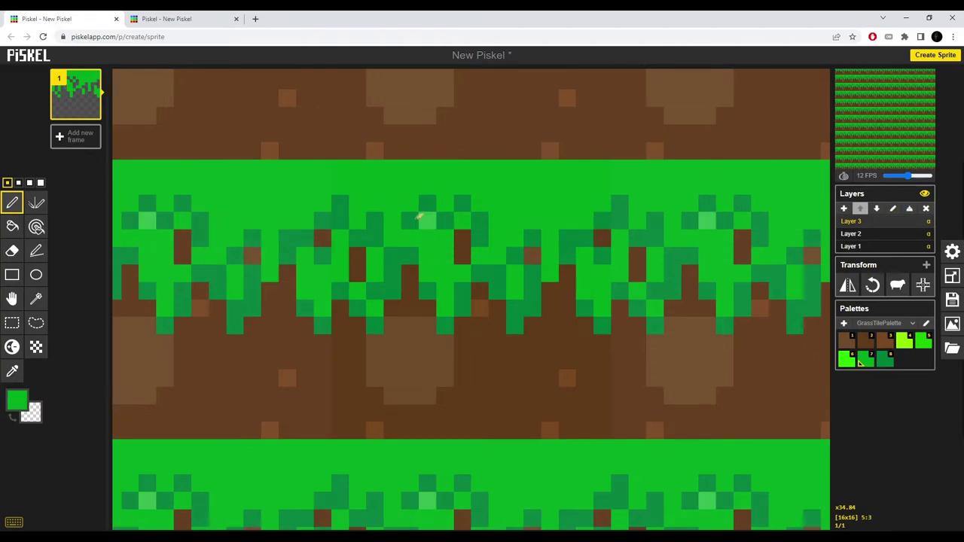
pyautogui.scroll(-3, 520, 354)
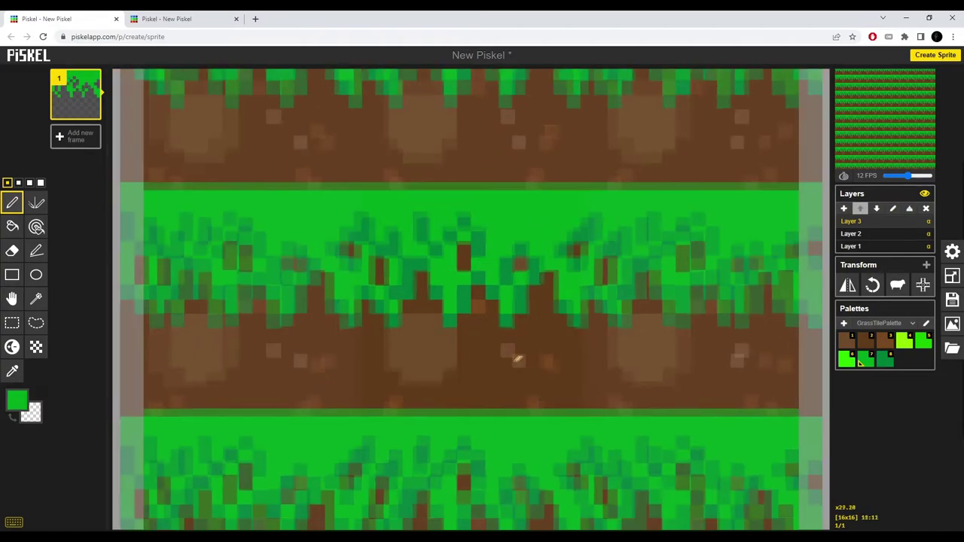
pyautogui.scroll(2, 490, 339)
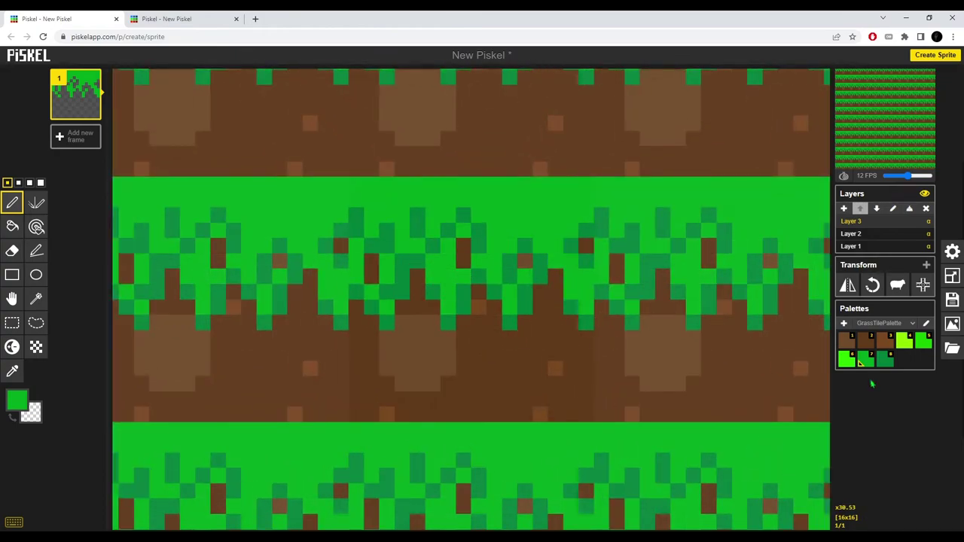
pyautogui.scroll(-1, 625, 290)
pyautogui.scroll(1, 608, 279)
pyautogui.scroll(-1, 527, 297)
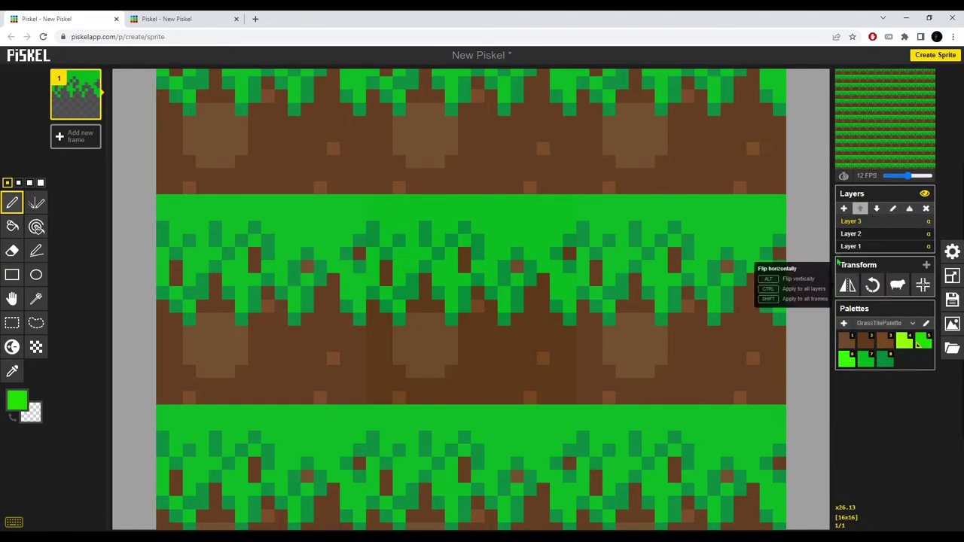
# Step: Add Layer 4 and paint vertical grass blades in palette color 5, a brighter green, over the left half of the tile
pyautogui.click(844, 208)
pyautogui.scroll(9, 339, 276)
pyautogui.moveTo(436, 263); pyautogui.dragTo(435, 149)
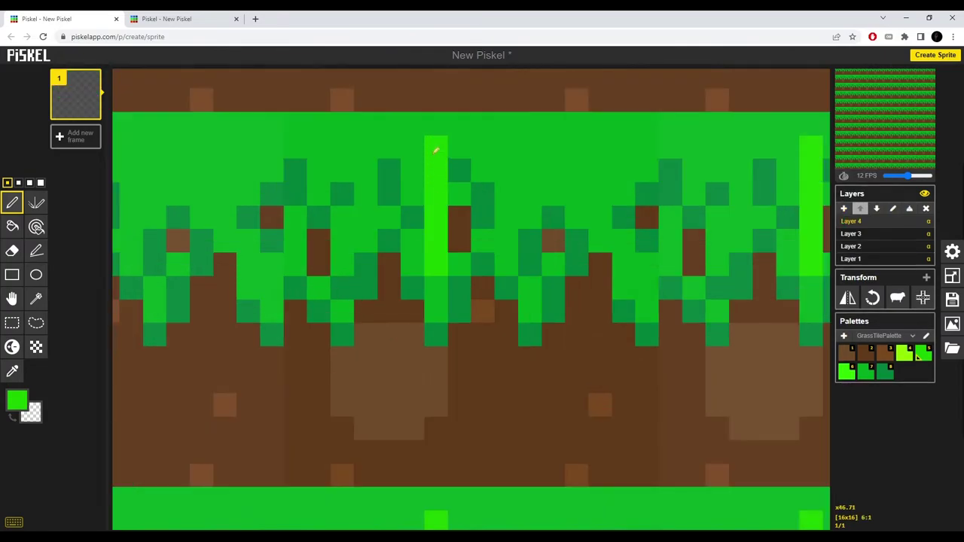
pyautogui.moveTo(411, 219); pyautogui.dragTo(418, 109)
pyautogui.moveTo(366, 194); pyautogui.dragTo(367, 99)
pyautogui.moveTo(342, 241); pyautogui.dragTo(341, 101)
pyautogui.moveTo(295, 106)
pyautogui.mouseDown()
pyautogui.moveTo(297, 219)
pyautogui.moveTo(325, 94)
pyautogui.mouseUp()
pyautogui.hotkey('ctrl', 'z')
pyautogui.hotkey('ctrl', 'z')
pyautogui.hotkey('ctrl', 'z')
pyautogui.hotkey('ctrl', 'z')
pyautogui.hotkey('ctrl', 'z')
pyautogui.hotkey('ctrl', 'z')
pyautogui.hotkey('ctrl', 'z')
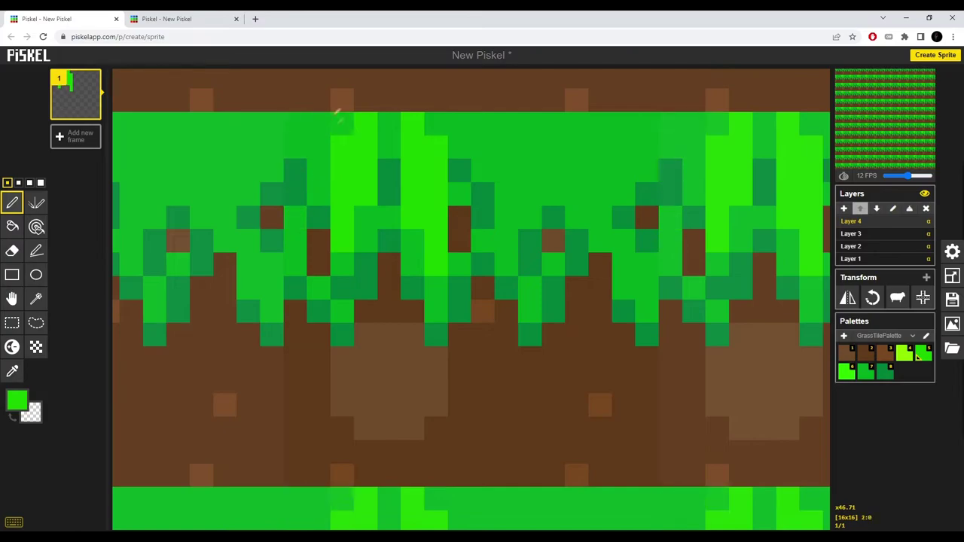
# Step: Spread the brighter green blades on Layer 4 across the remaining grass, leaving scattered medium green pixels between them
pyautogui.scroll(-4, 408, 204)
pyautogui.moveTo(515, 291); pyautogui.dragTo(506, 140)
pyautogui.moveTo(515, 237); pyautogui.dragTo(551, 161)
pyautogui.moveTo(604, 292); pyautogui.dragTo(583, 164)
pyautogui.moveTo(444, 291); pyautogui.dragTo(437, 159)
pyautogui.moveTo(429, 237); pyautogui.dragTo(480, 184)
pyautogui.moveTo(392, 237); pyautogui.dragTo(338, 166)
pyautogui.moveTo(595, 198); pyautogui.dragTo(572, 167)
pyautogui.hotkey('ctrl', 'z')
pyautogui.hotkey('ctrl', 'z')
pyautogui.hotkey('ctrl', 'z')
pyautogui.hotkey('ctrl', 'z')
pyautogui.hotkey('ctrl', 'z')
pyautogui.hotkey('ctrl', 'z')
pyautogui.hotkey('ctrl', 'z')
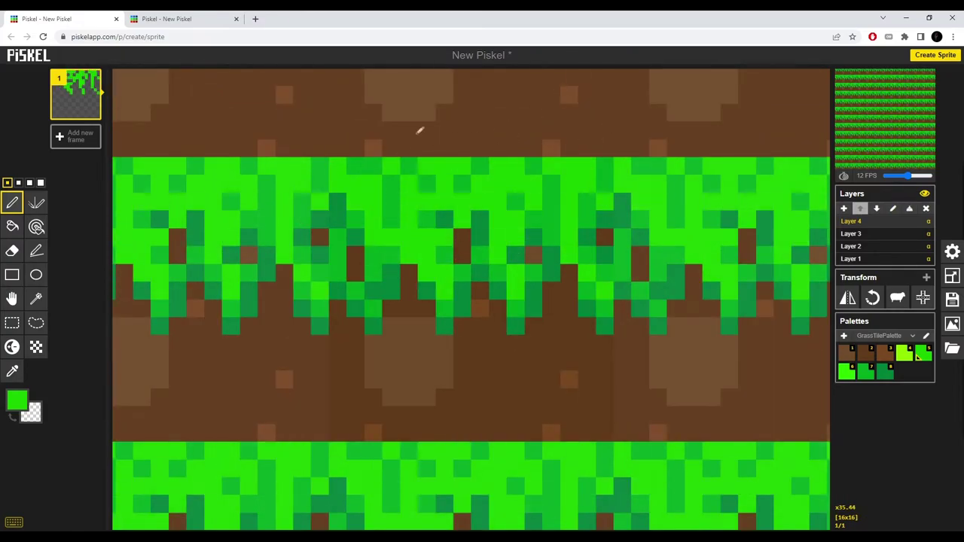
pyautogui.scroll(-1, 625, 262)
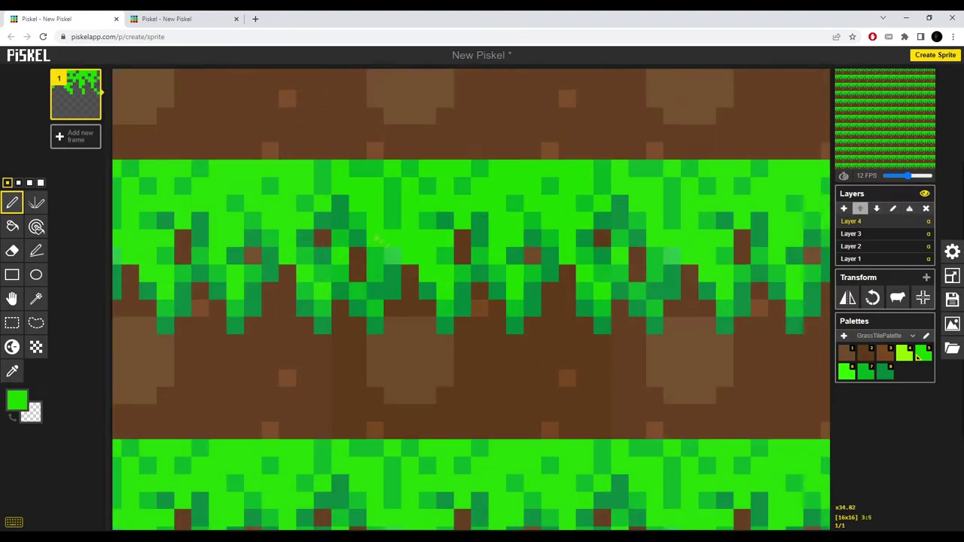
# Step: Add Layer 5 and paint broken diagonal highlights in palette color 6, a vivid green, across the upper grass
pyautogui.scroll(-3, 570, 319)
pyautogui.scroll(3, 561, 351)
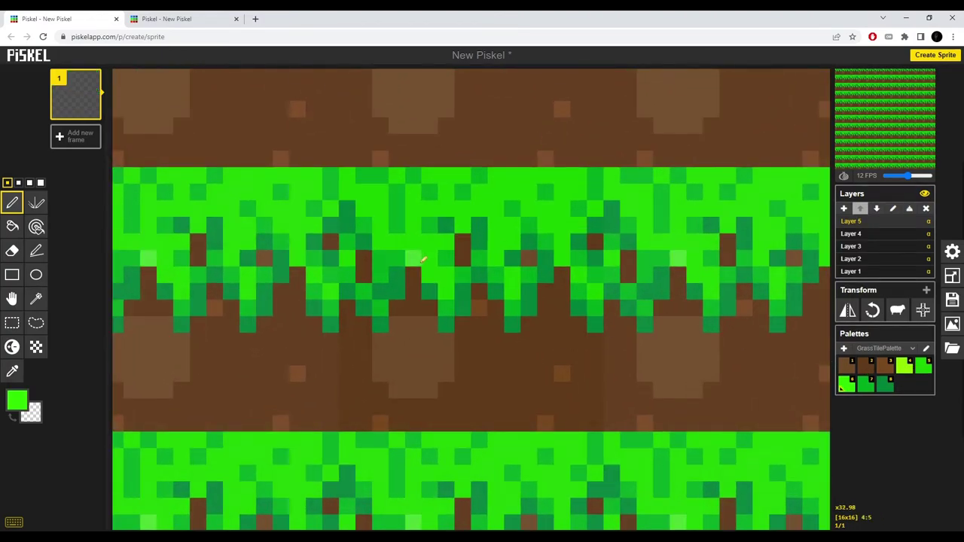
pyautogui.moveTo(426, 260); pyautogui.dragTo(309, 89)
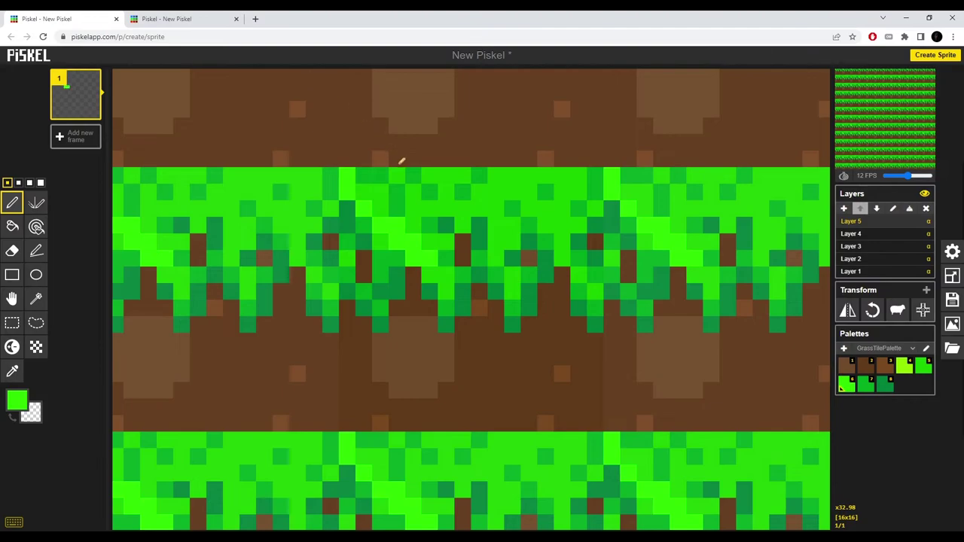
pyautogui.moveTo(411, 224); pyautogui.dragTo(446, 176)
pyautogui.moveTo(462, 226); pyautogui.dragTo(496, 176)
pyautogui.moveTo(496, 256)
pyautogui.mouseDown()
pyautogui.moveTo(574, 189)
pyautogui.moveTo(578, 242)
pyautogui.mouseUp()
pyautogui.scroll(2, 433, 284)
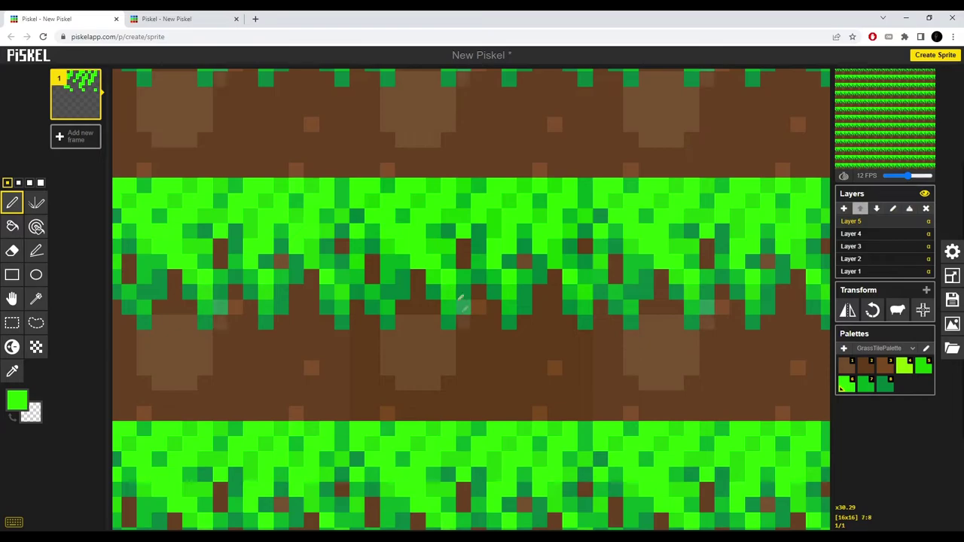
# Step: Add Layer 6 and paint diagonal yellow-green highlights in palette color 4 across the upper grass
pyautogui.scroll(-1, 440, 235)
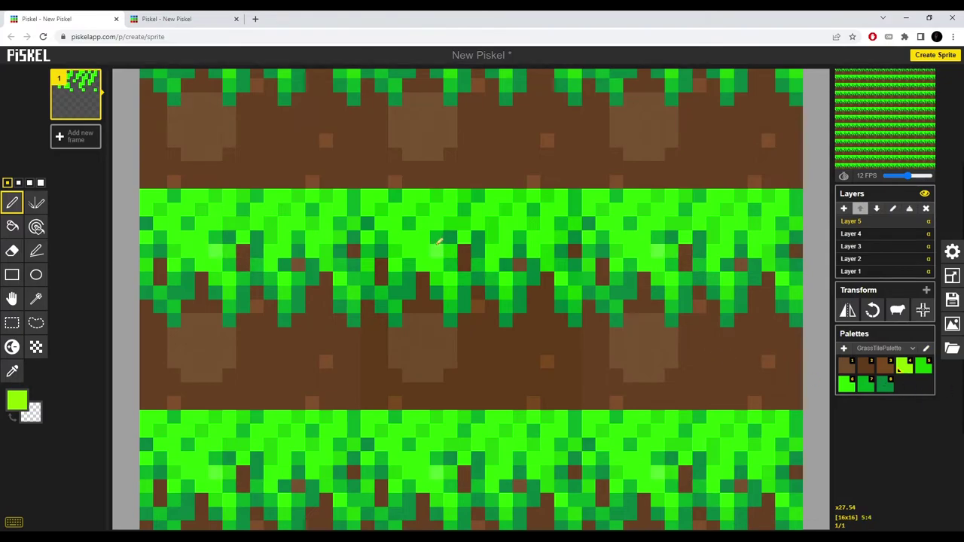
pyautogui.click(843, 208)
pyautogui.moveTo(382, 209); pyautogui.dragTo(422, 251)
pyautogui.moveTo(437, 224)
pyautogui.mouseDown()
pyautogui.moveTo(464, 196)
pyautogui.moveTo(395, 209)
pyautogui.mouseUp()
pyautogui.moveTo(478, 209)
pyautogui.mouseDown()
pyautogui.moveTo(506, 195)
pyautogui.moveTo(547, 224)
pyautogui.mouseUp()
pyautogui.moveTo(506, 238); pyautogui.dragTo(560, 196)
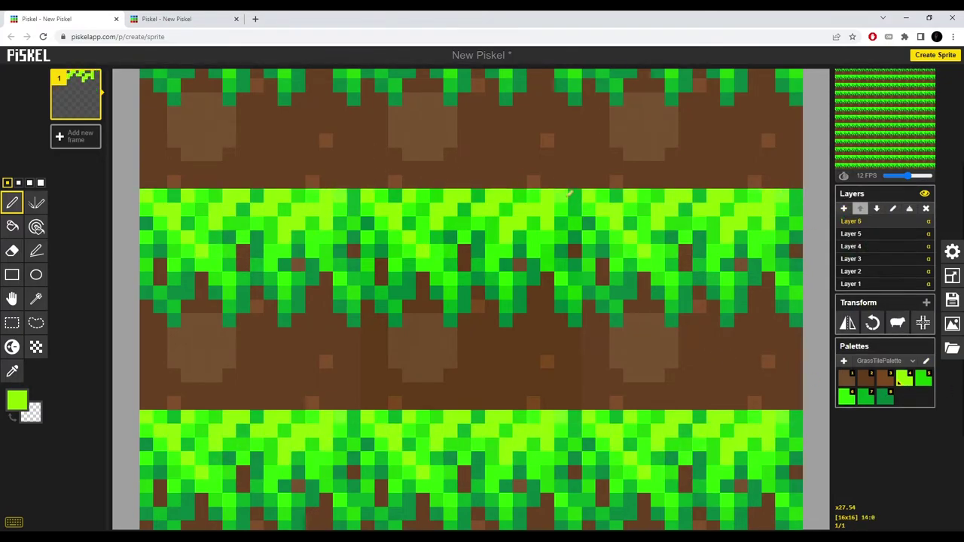
# Step: Extend the yellow-green highlights along the grass's top rows on Layer 6 and dot a few stray pixels lower down
pyautogui.scroll(-8, 409, 196)
pyautogui.scroll(8, 409, 196)
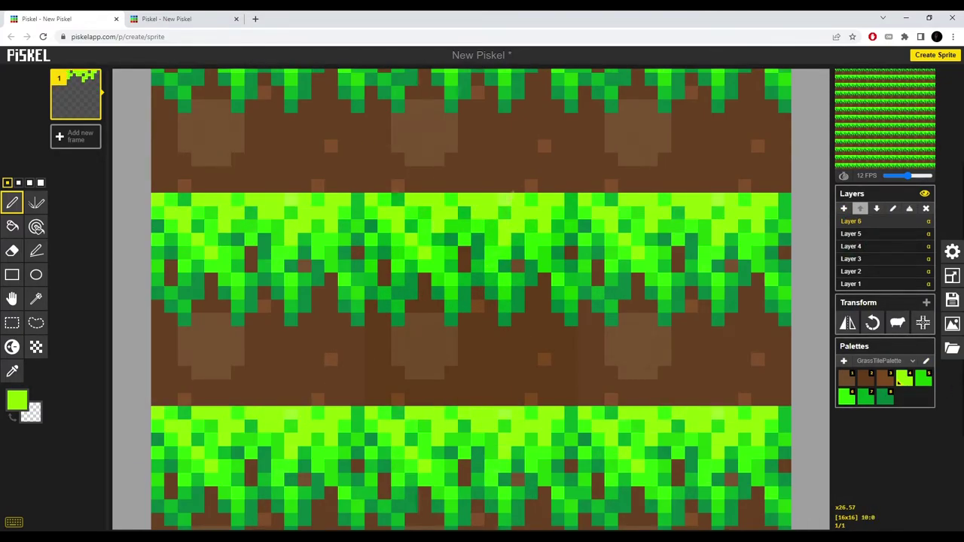
pyautogui.scroll(-5, 397, 199)
pyautogui.scroll(6, 586, 261)
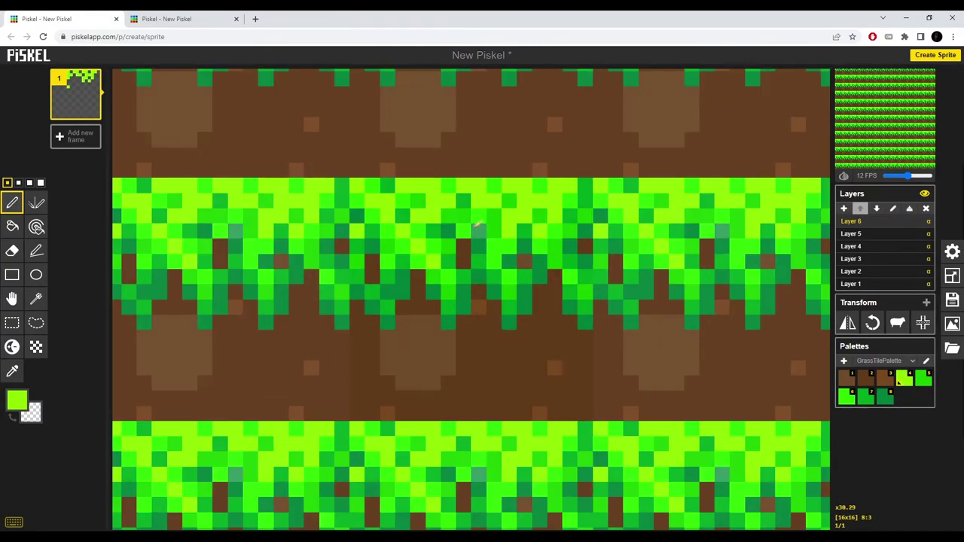
pyautogui.scroll(-5, 496, 328)
pyautogui.scroll(4, 525, 335)
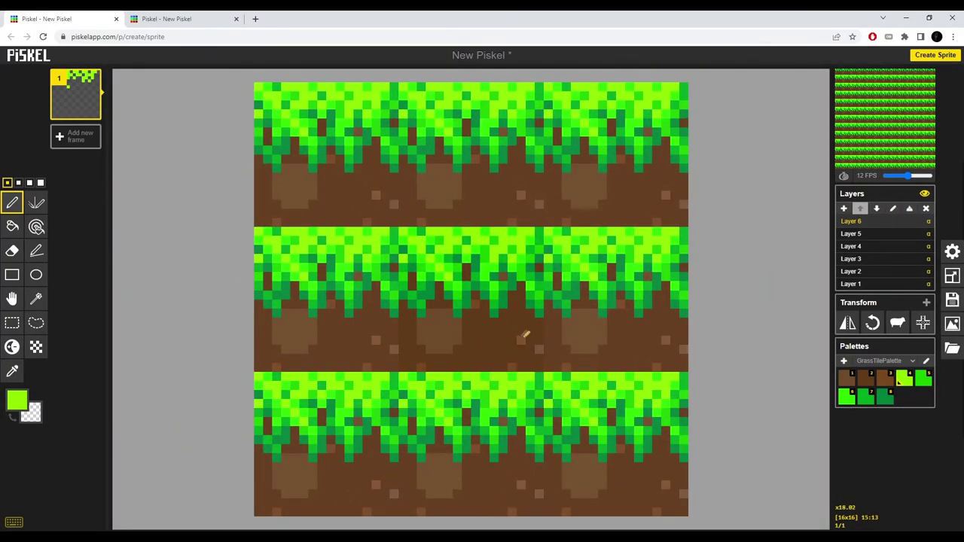
pyautogui.scroll(-3, 558, 209)
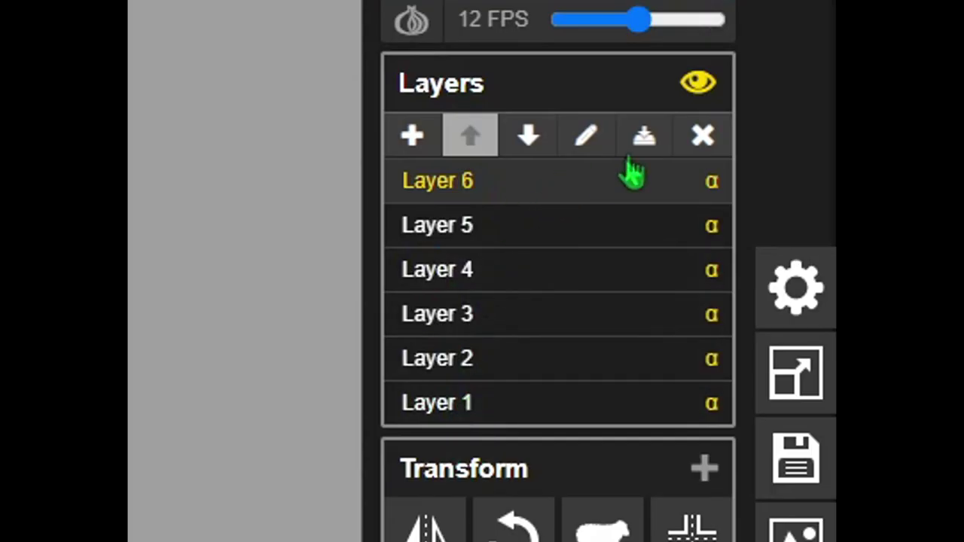
# Step: Merge Layers 6 through 2 into a single grass layer, keeping the dirt on Layer 1 separate
pyautogui.click(506, 350)
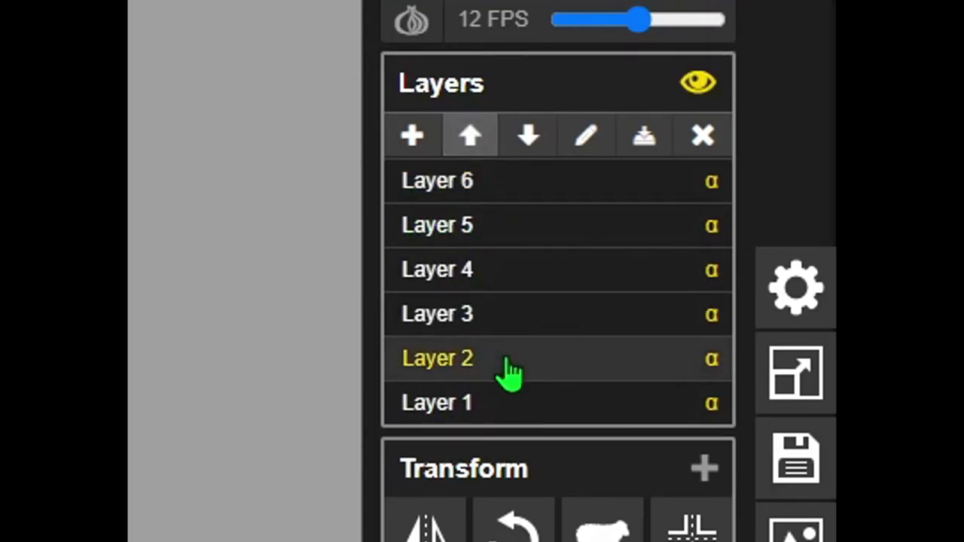
pyautogui.click(475, 322)
pyautogui.click(466, 188)
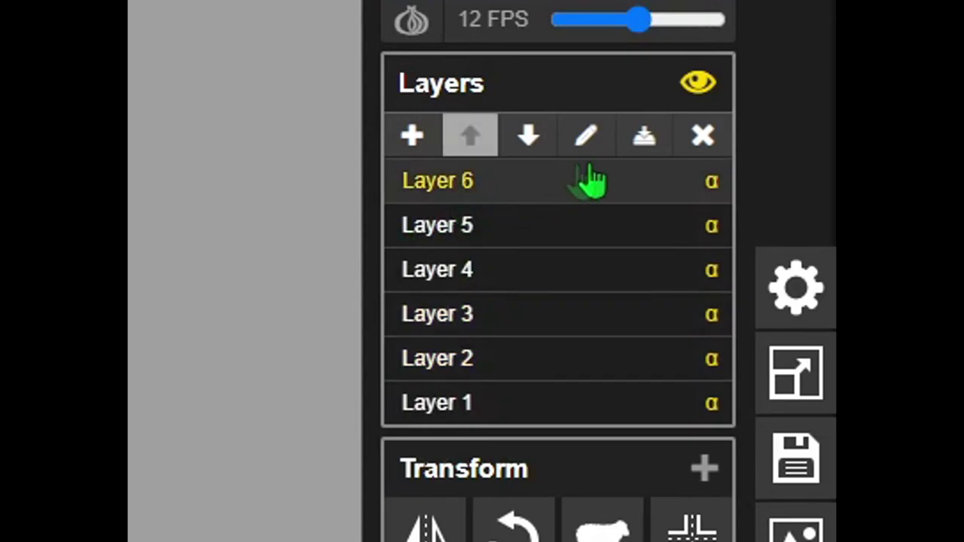
pyautogui.click(642, 139)
pyautogui.click(642, 139)
pyautogui.click(643, 139)
pyautogui.click(643, 139)
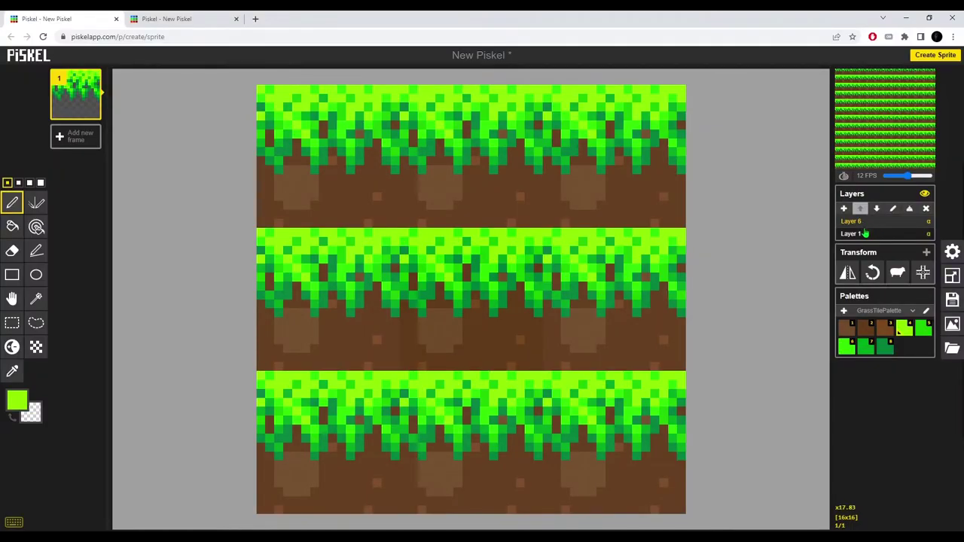
pyautogui.click(859, 235)
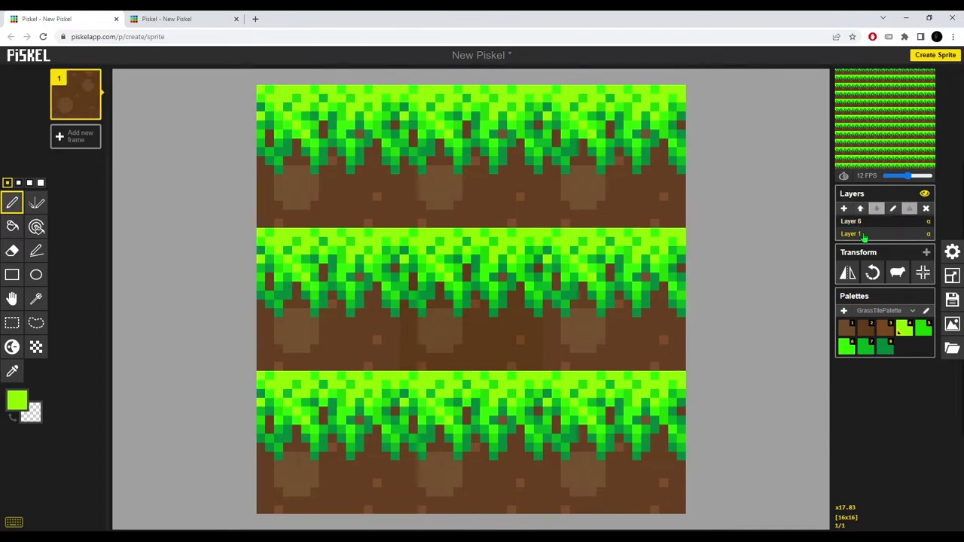
pyautogui.click(864, 227)
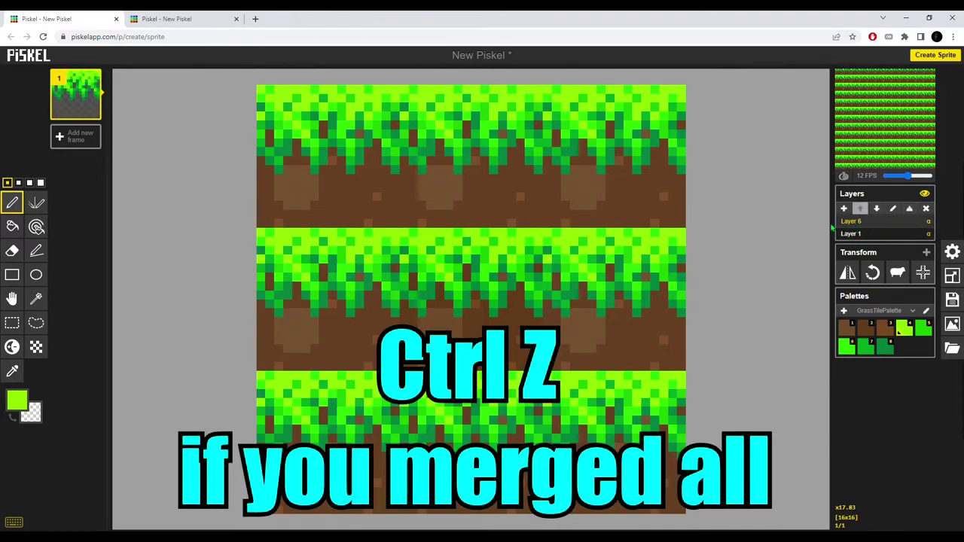
# Step: Touch up the merged grass with single pixels in existing palette greens, softening the highlights and filling brown gaps between the blades
pyautogui.scroll(5, 286, 186)
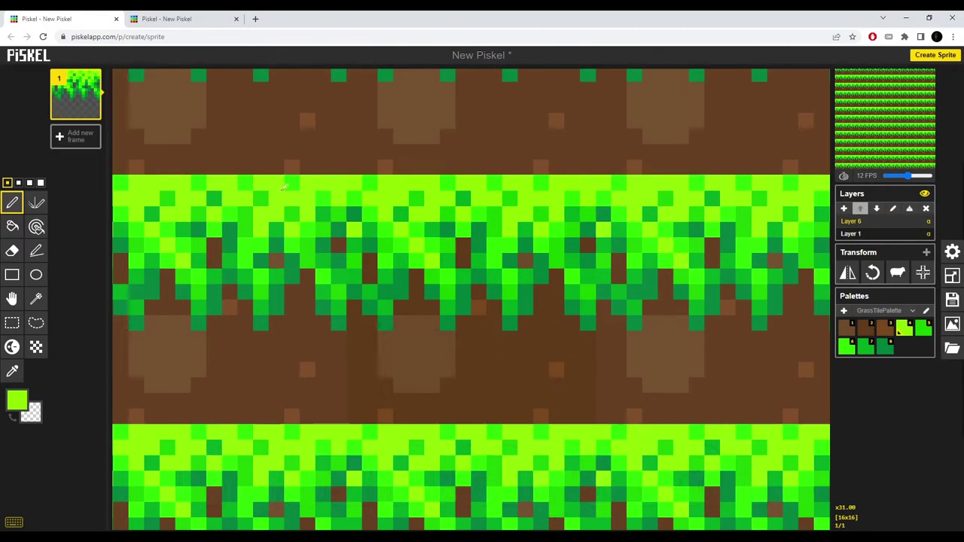
pyautogui.press('6')
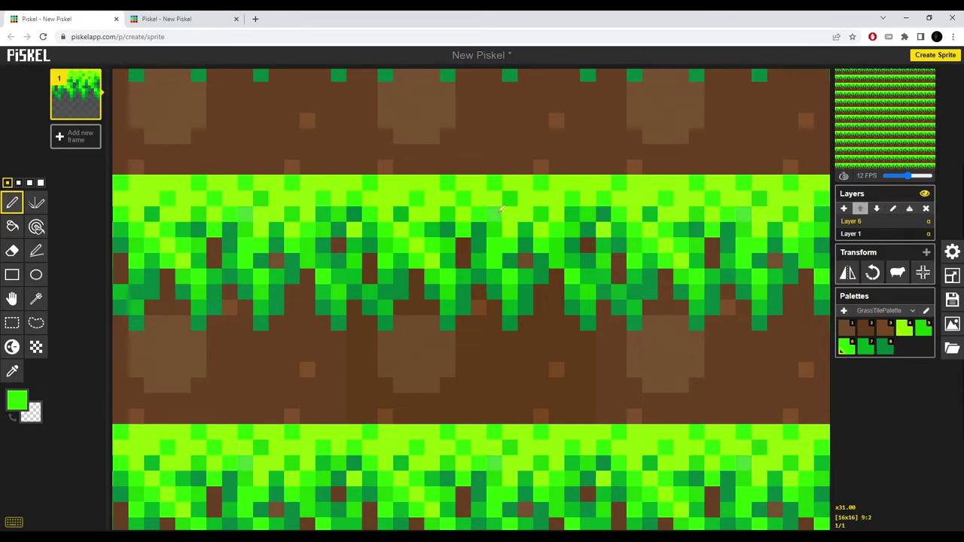
pyautogui.press('5')
pyautogui.middleClick(451, 214)
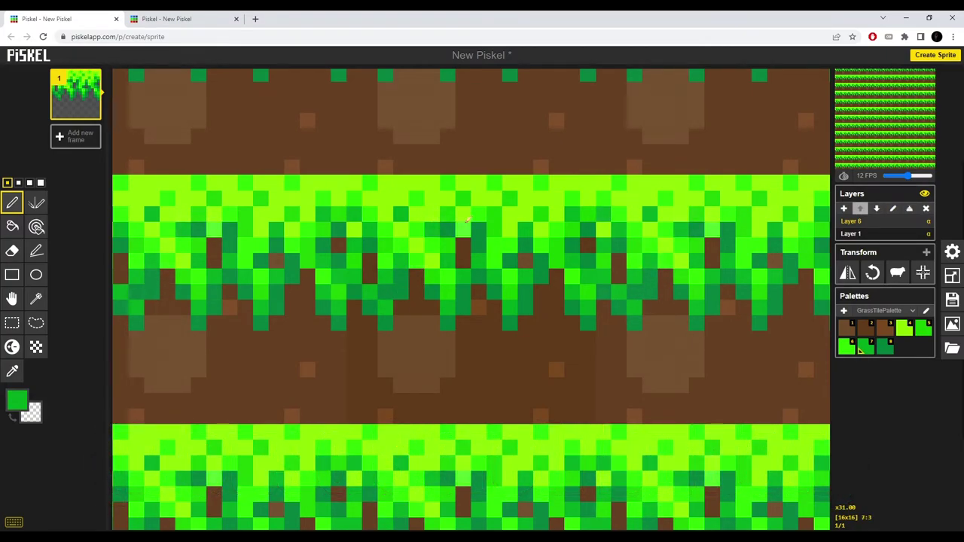
pyautogui.middleClick(407, 218)
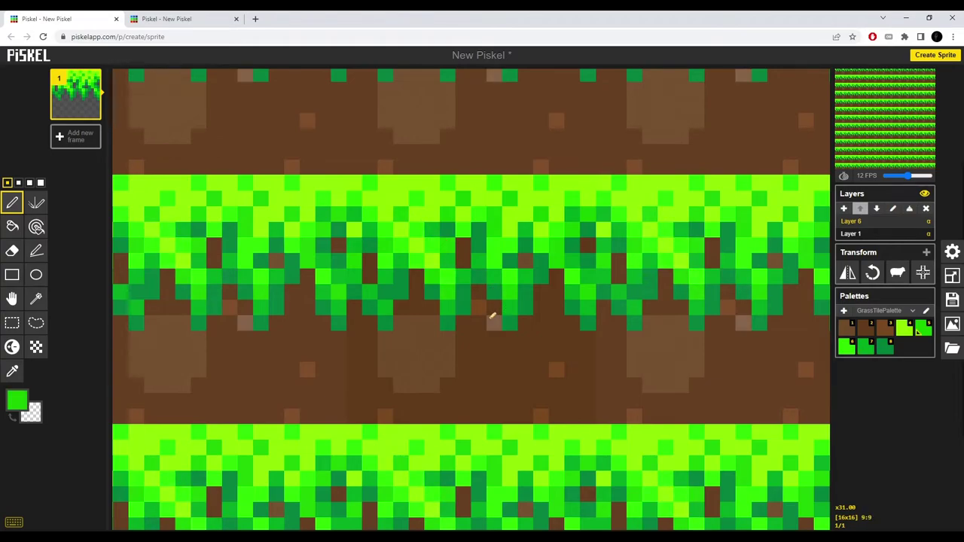
pyautogui.scroll(-10, 452, 361)
pyautogui.scroll(2, 402, 418)
pyautogui.scroll(-2, 399, 424)
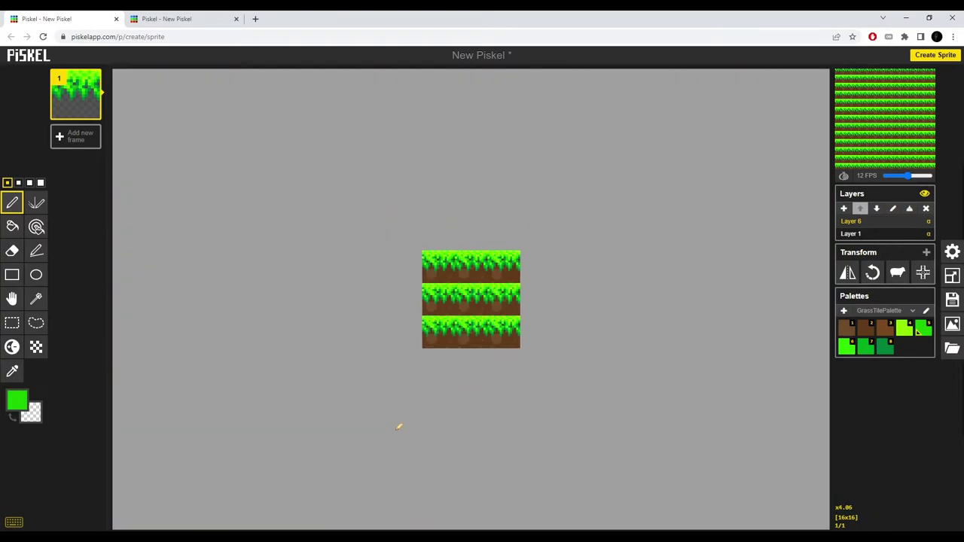
pyautogui.scroll(6, 503, 343)
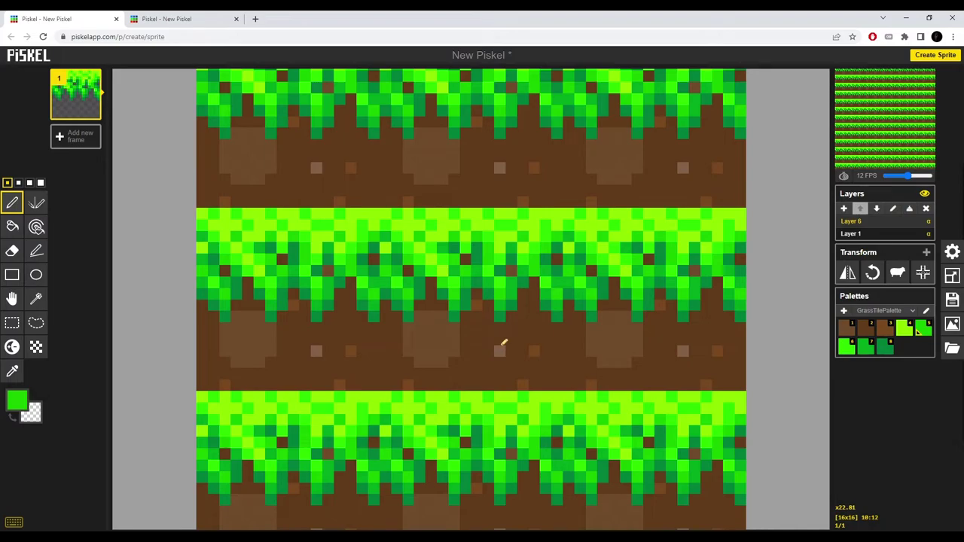
# Step: Darken the dirt behind and just below the grass blades on Layer 1 using the Lighten tool with an enlarged brush
pyautogui.click(865, 235)
pyautogui.click(864, 226)
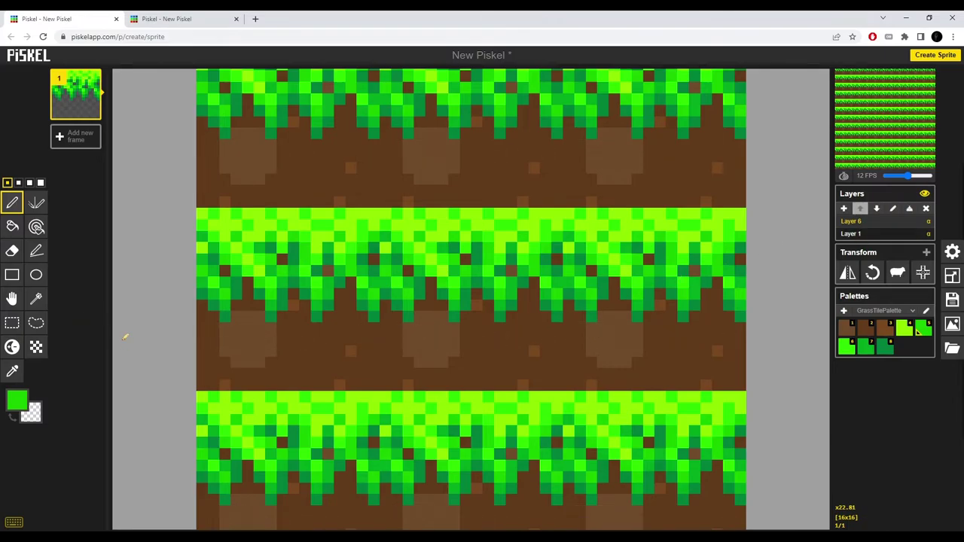
pyautogui.press('u')
pyautogui.scroll(1, 319, 312)
pyautogui.scroll(-1, 370, 308)
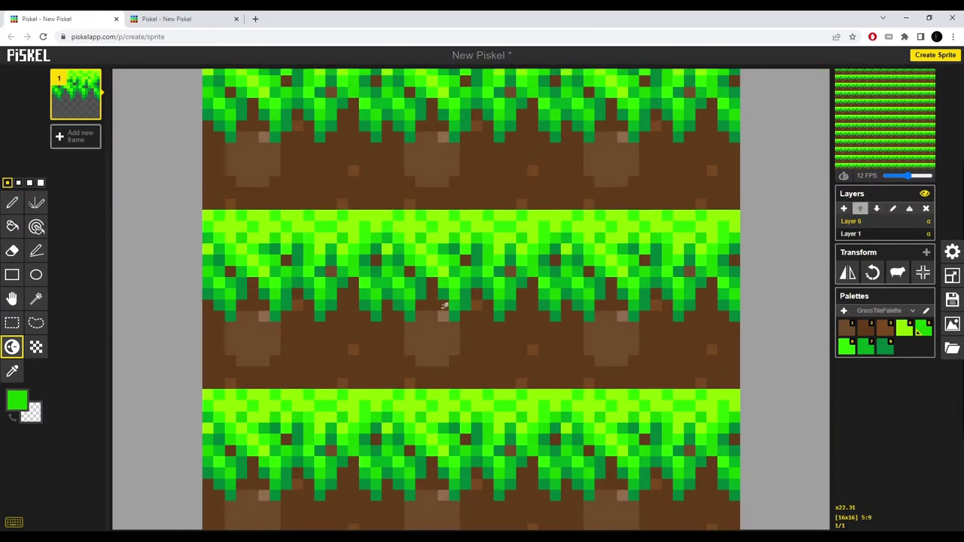
pyautogui.scroll(4, 444, 306)
pyautogui.press(']')
pyautogui.press(']')
pyautogui.press(']')
pyautogui.moveTo(389, 234)
pyautogui.mouseDown()
pyautogui.moveTo(387, 280)
pyautogui.moveTo(408, 310)
pyautogui.moveTo(449, 246)
pyautogui.mouseUp()
pyautogui.hotkey('ctrl', 'z')
pyautogui.click(885, 237)
pyautogui.moveTo(399, 301)
pyautogui.mouseDown()
pyautogui.moveTo(472, 273)
pyautogui.moveTo(525, 308)
pyautogui.moveTo(579, 310)
pyautogui.moveTo(390, 314)
pyautogui.moveTo(493, 290)
pyautogui.moveTo(584, 301)
pyautogui.moveTo(649, 253)
pyautogui.moveTo(498, 250)
pyautogui.moveTo(648, 218)
pyautogui.mouseUp()
pyautogui.moveTo(670, 278); pyautogui.dragTo(610, 280)
pyautogui.scroll(-1, 527, 278)
# Step: Repaint the lower part of the shadow on Layer 1 in palette color 2 brown so its edge follows the blades
pyautogui.click(6, 203)
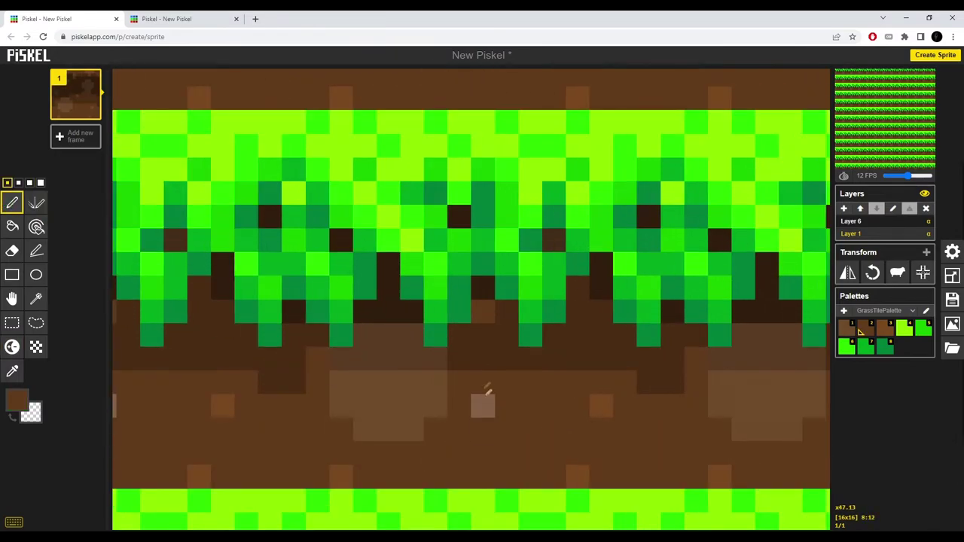
pyautogui.moveTo(491, 341)
pyautogui.mouseDown()
pyautogui.moveTo(622, 361)
pyautogui.moveTo(655, 382)
pyautogui.mouseUp()
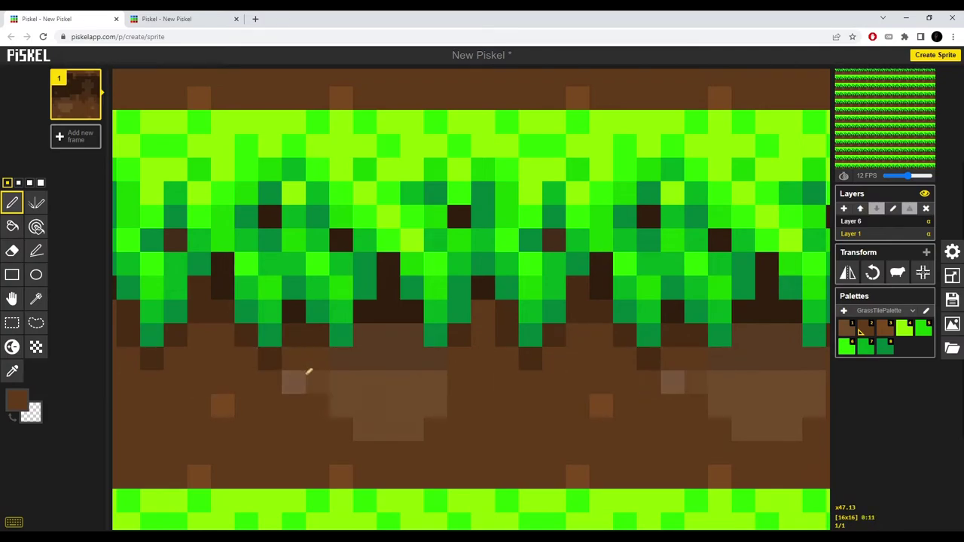
pyautogui.scroll(-1, 399, 305)
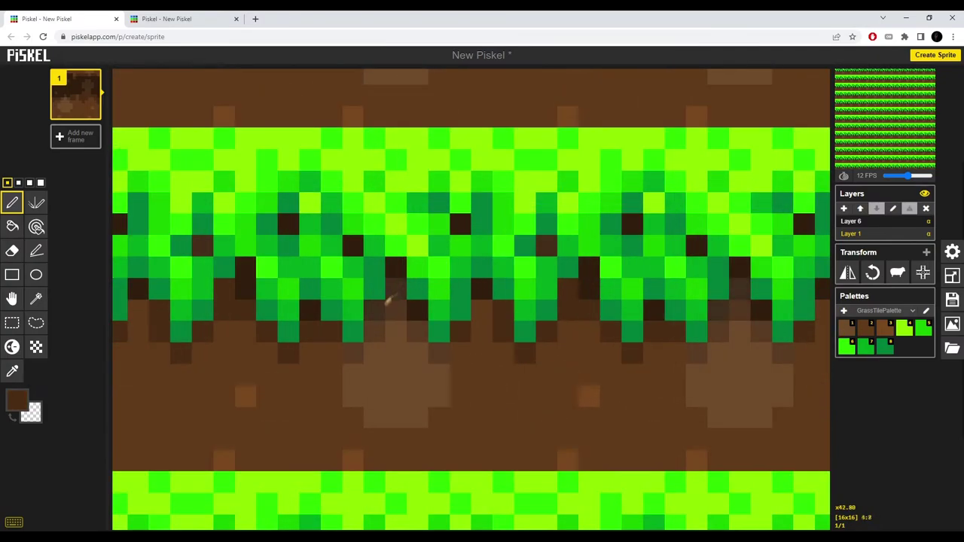
# Step: Draw dark brown shadow pixels beneath the blade tips on Layer 1, forming a jagged shadow edge in the dirt
pyautogui.scroll(-3, 358, 313)
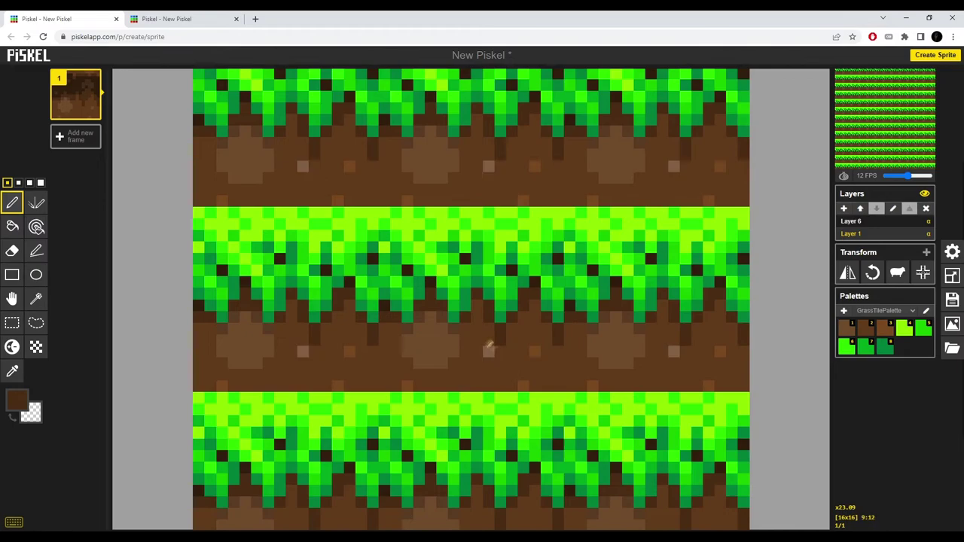
pyautogui.middleClick(397, 319)
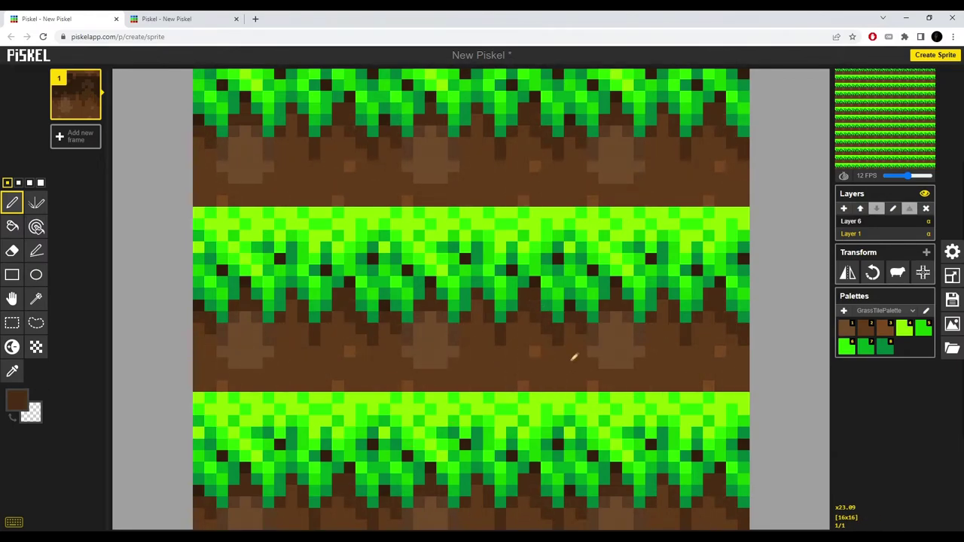
pyautogui.scroll(-2, 589, 398)
pyautogui.scroll(1, 554, 357)
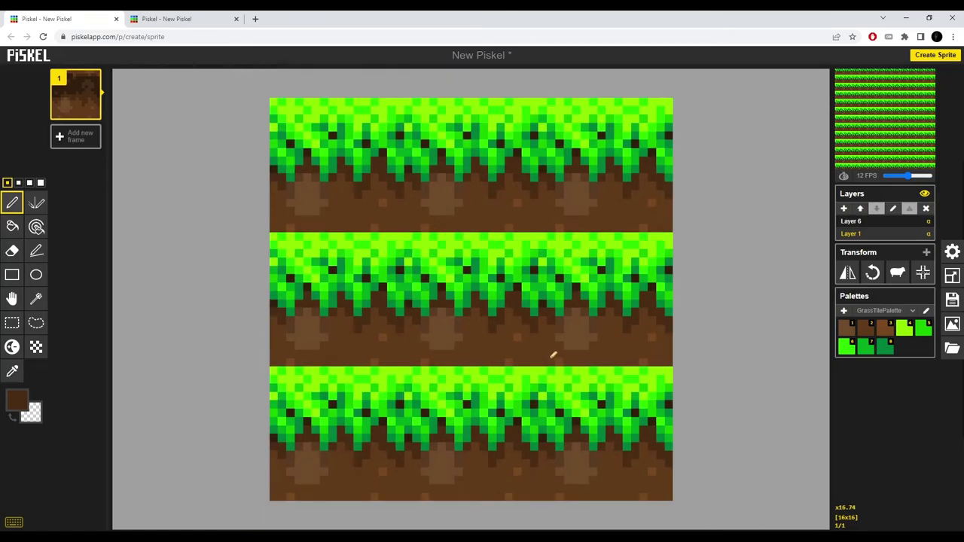
pyautogui.scroll(5, 554, 355)
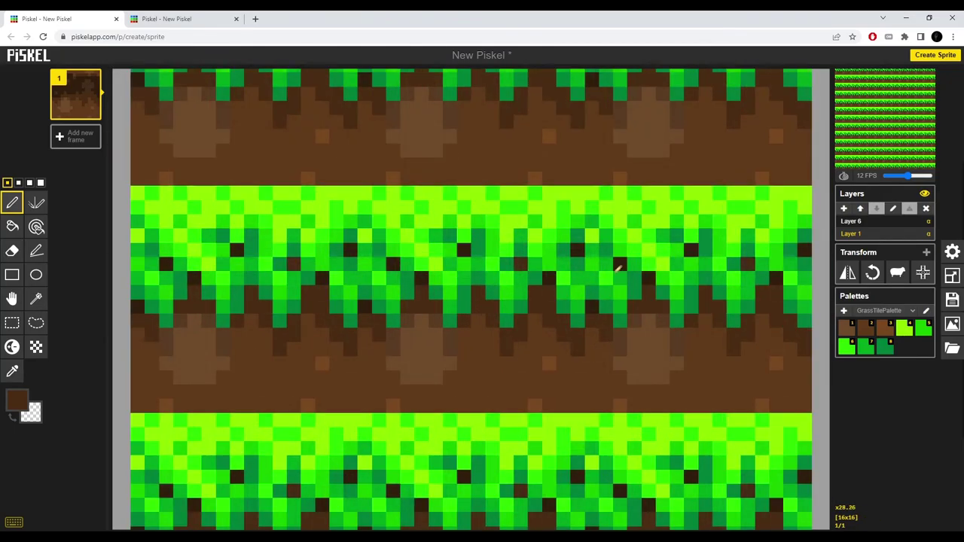
pyautogui.scroll(-5, 477, 353)
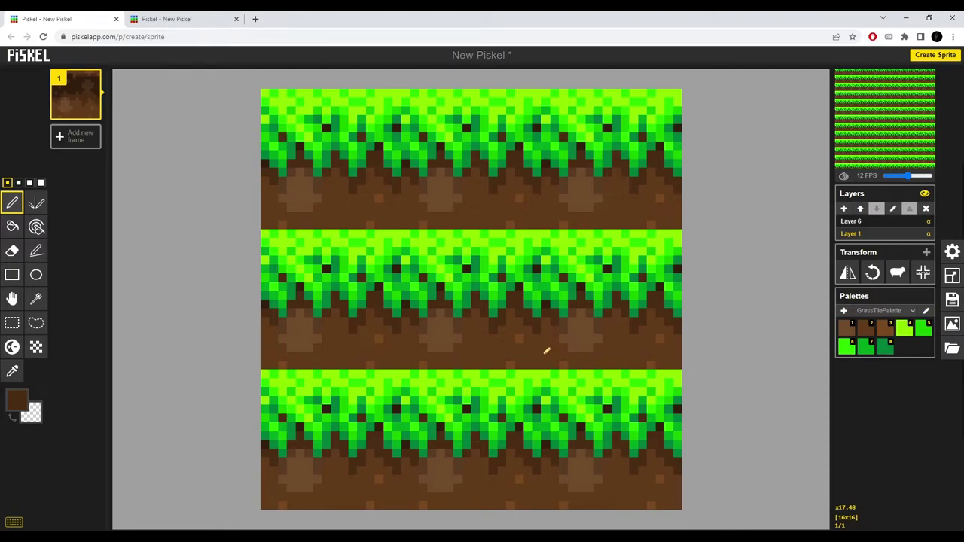
pyautogui.scroll(1, 547, 351)
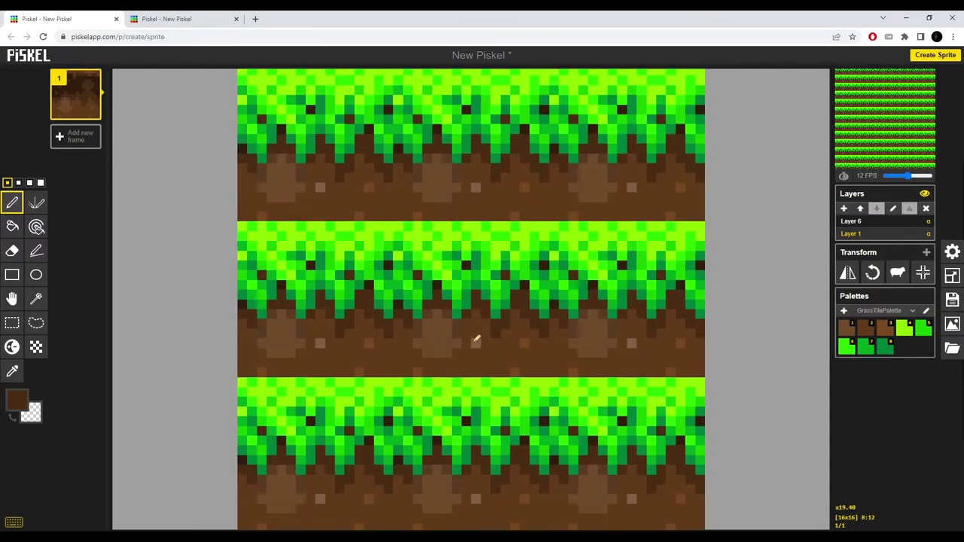
# Step: Merge the grass and dirt layers into one, and select the whole tile for copying
pyautogui.click(925, 208)
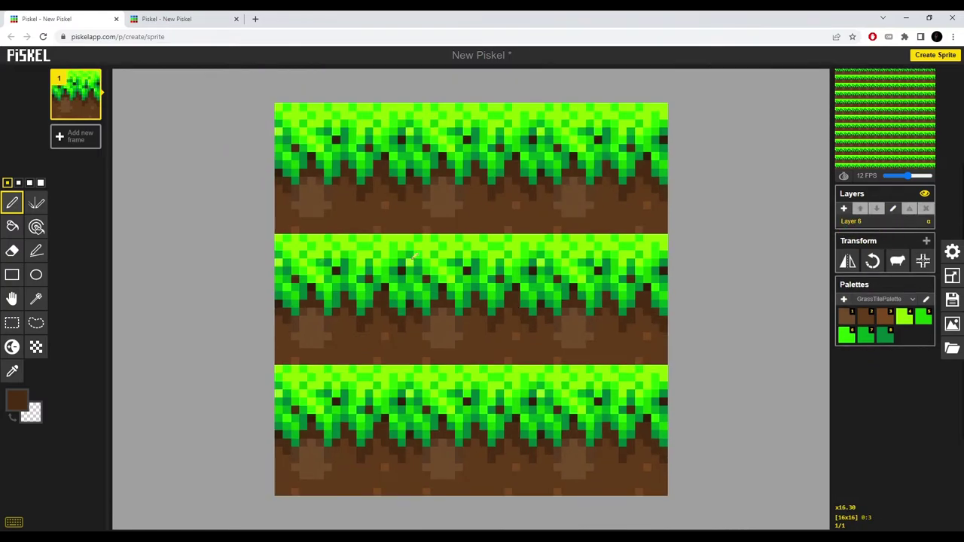
pyautogui.click(11, 323)
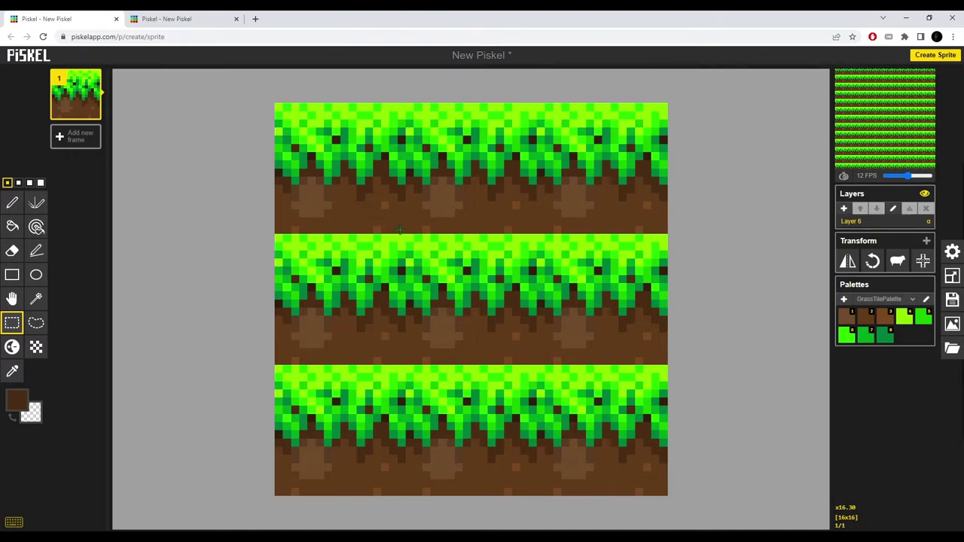
pyautogui.hotkey('ctrl', 'a')
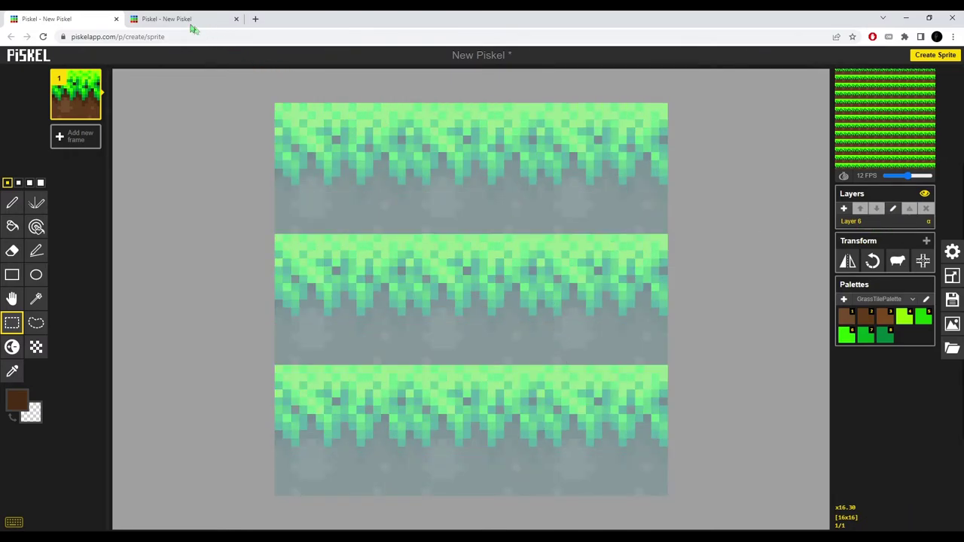
# Step: Switch to the tileset document, add Layer 2, and paste the grass tile into the second column of the top row
pyautogui.click(194, 23)
pyautogui.click(843, 207)
pyautogui.hotkey('ctrl', 'v')
pyautogui.moveTo(319, 177); pyautogui.dragTo(467, 324)
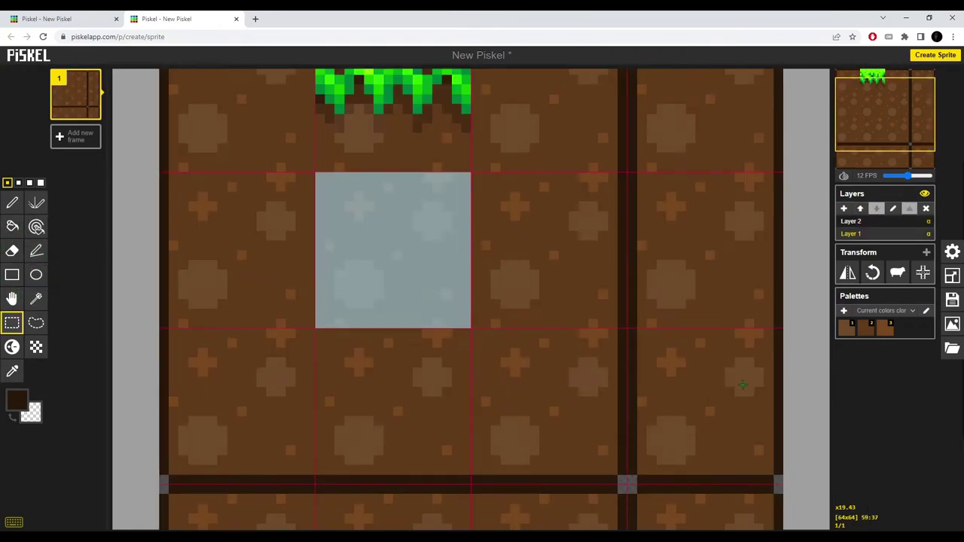
# Step: Set the layer opacity of Layer 1 to 0
pyautogui.click(866, 222)
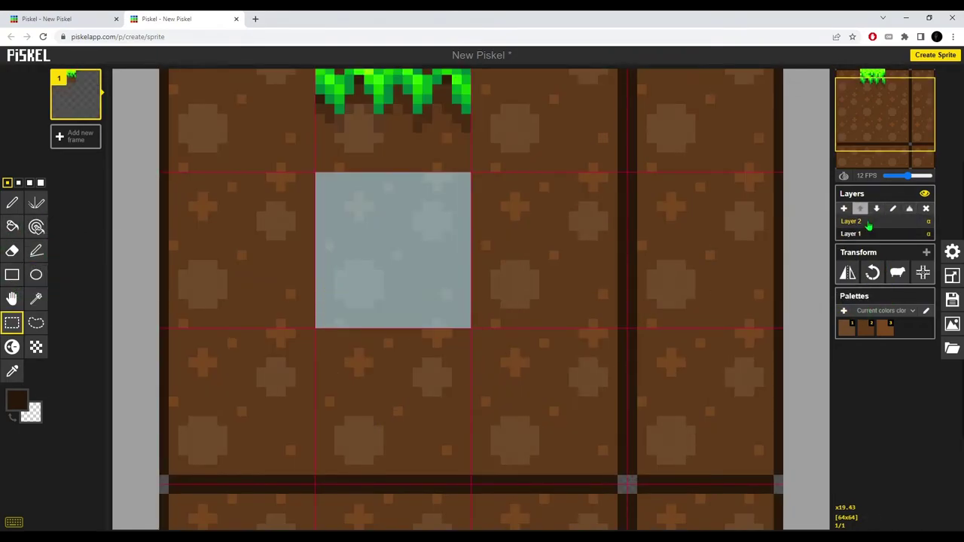
pyautogui.click(508, 256)
pyautogui.click(849, 233)
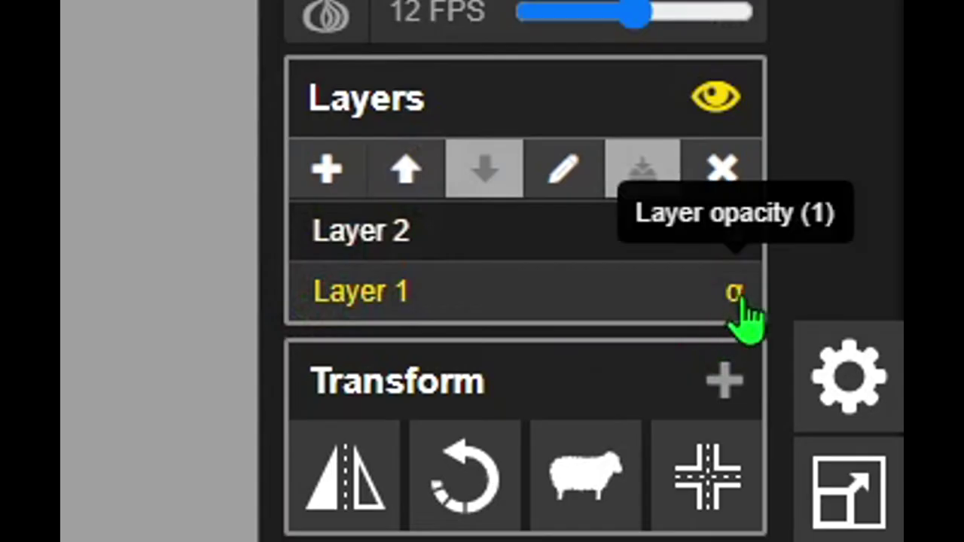
pyautogui.click(927, 233)
pyautogui.write('0')
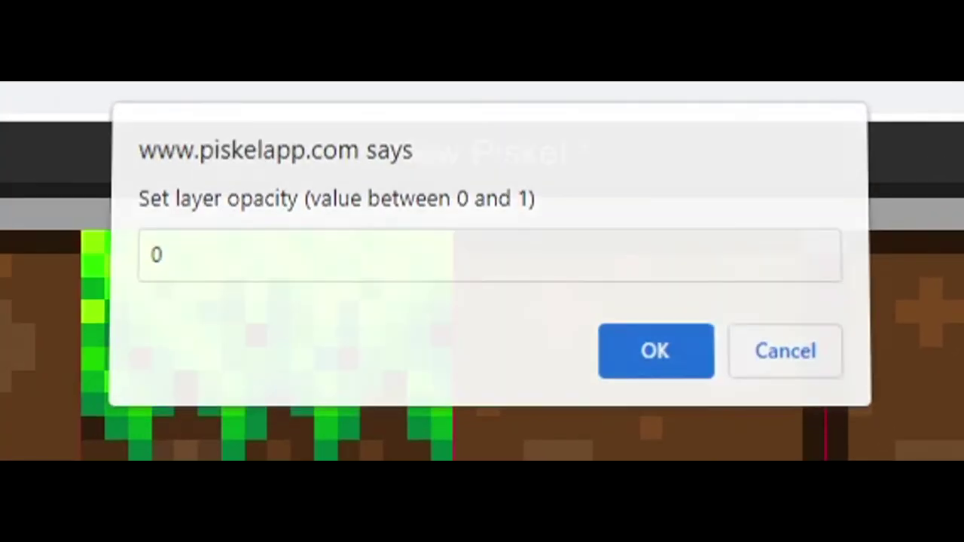
pyautogui.press('Return')
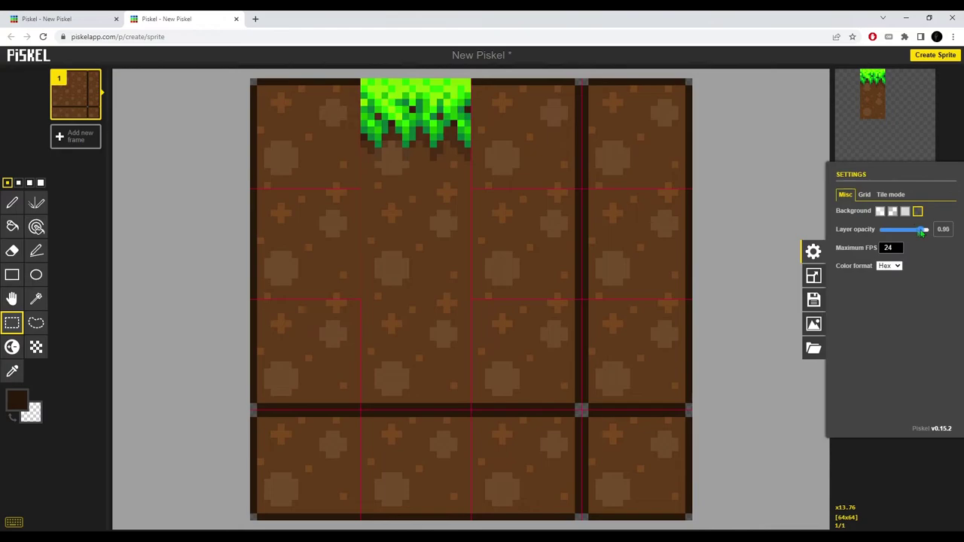
# Step: Lower the display opacity of inactive layers to its minimum, and name the two layers Grass Tiles and Dirt Tiles
pyautogui.moveTo(920, 231); pyautogui.dragTo(873, 232)
pyautogui.scroll(2, 460, 177)
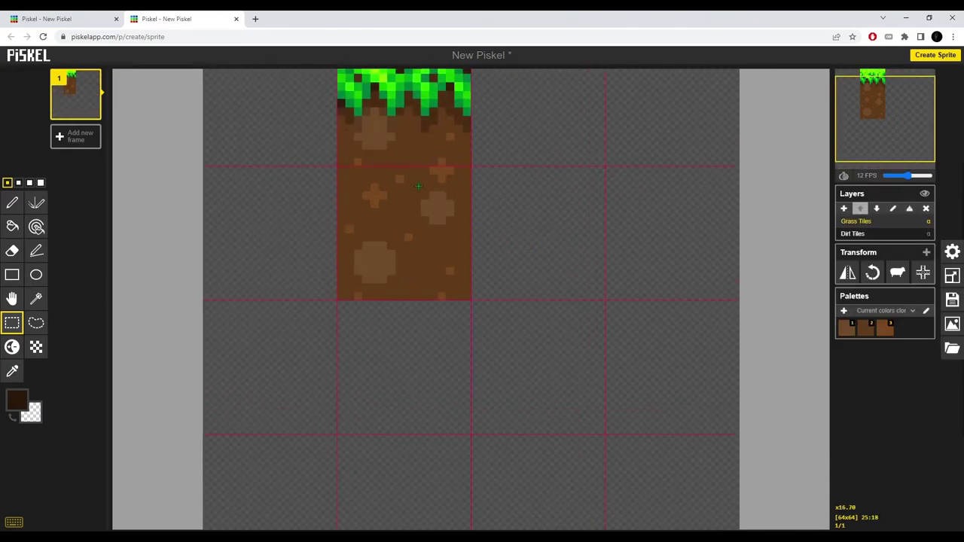
pyautogui.scroll(-2, 461, 178)
pyautogui.scroll(1, 461, 178)
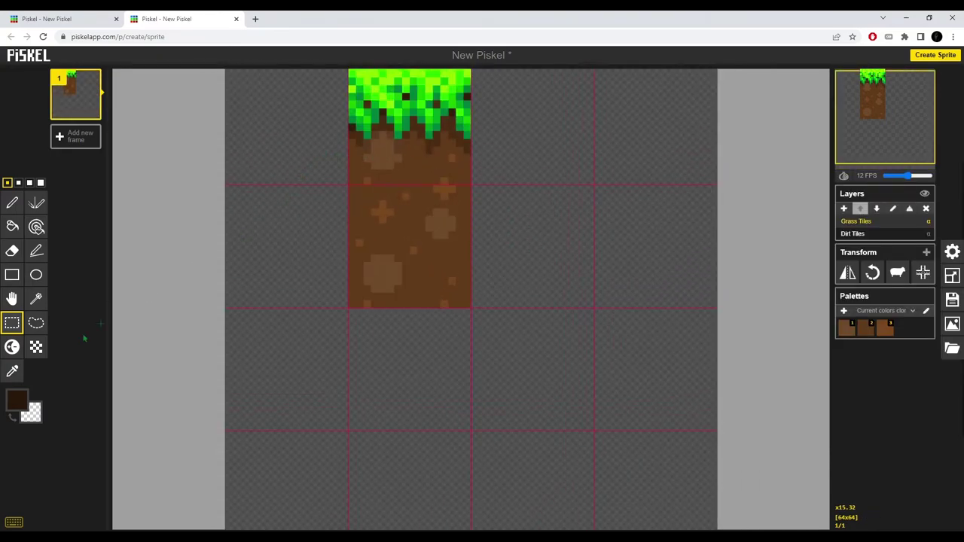
pyautogui.scroll(-3, 461, 178)
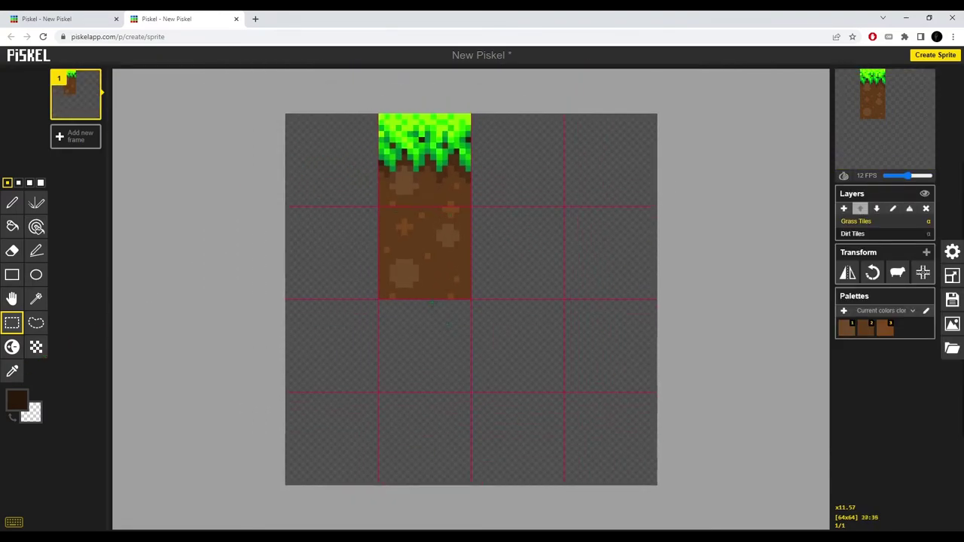
pyautogui.click(855, 234)
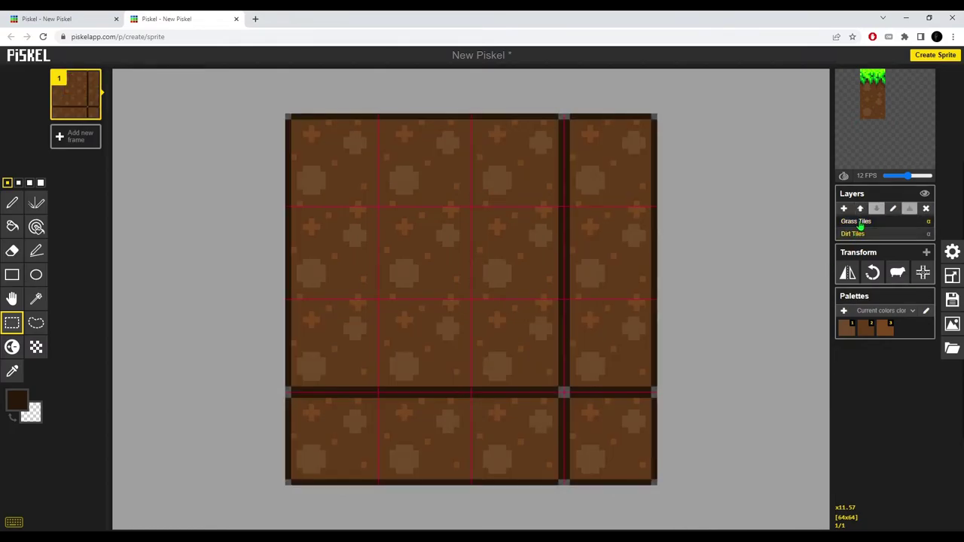
# Step: On the Grass Tiles layer, copy the plain dirt tile and paste it across the second and third rows of the first three columns
pyautogui.click(858, 221)
pyautogui.scroll(2, 463, 215)
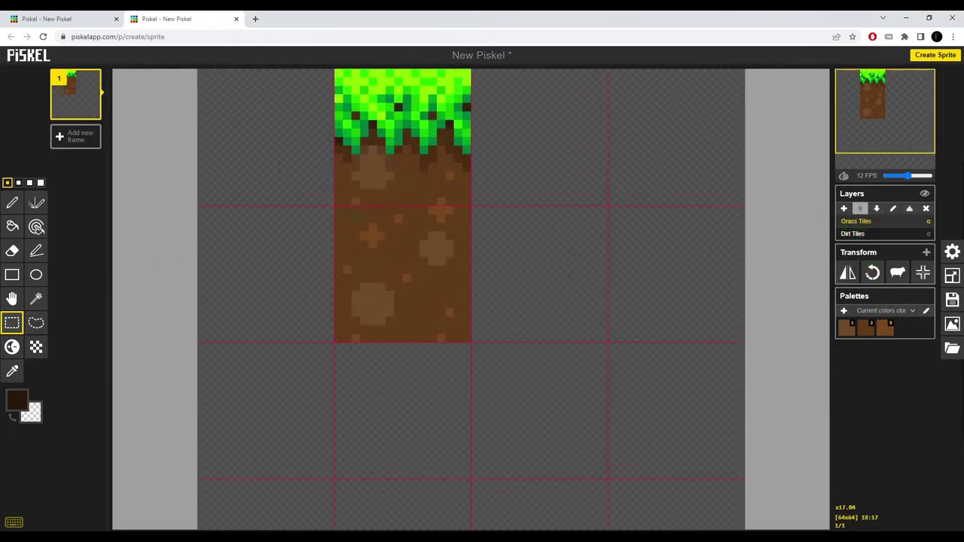
pyautogui.scroll(1, 356, 217)
pyautogui.moveTo(329, 211); pyautogui.dragTo(467, 347)
pyautogui.hotkey('ctrl', 'c')
pyautogui.moveTo(415, 309); pyautogui.dragTo(413, 444)
pyautogui.hotkey('ctrl', 'v')
pyautogui.moveTo(406, 415); pyautogui.dragTo(549, 267)
pyautogui.hotkey('ctrl', 'v')
pyautogui.moveTo(242, 264); pyautogui.dragTo(260, 272)
pyautogui.hotkey('ctrl', 'v')
pyautogui.moveTo(260, 273); pyautogui.dragTo(256, 119)
pyautogui.hotkey('ctrl', 'v')
# Step: Copy the grass-topped tile and paste it into the first and third columns of the top row
pyautogui.scroll(-4, 463, 135)
pyautogui.scroll(1, 462, 135)
pyautogui.click(463, 153)
pyautogui.moveTo(467, 181); pyautogui.dragTo(359, 72)
pyautogui.hotkey('ctrl', 'c')
pyautogui.moveTo(407, 151); pyautogui.dragTo(523, 152)
pyautogui.hotkey('ctrl', 'v')
pyautogui.moveTo(524, 151); pyautogui.dragTo(290, 151)
pyautogui.hotkey('ctrl', 'v')
# Step: Outline the three-by-three grass block with one-pixel black (#000000) border lines, leaving the corner pixels empty
pyautogui.moveTo(612, 442); pyautogui.dragTo(237, 188)
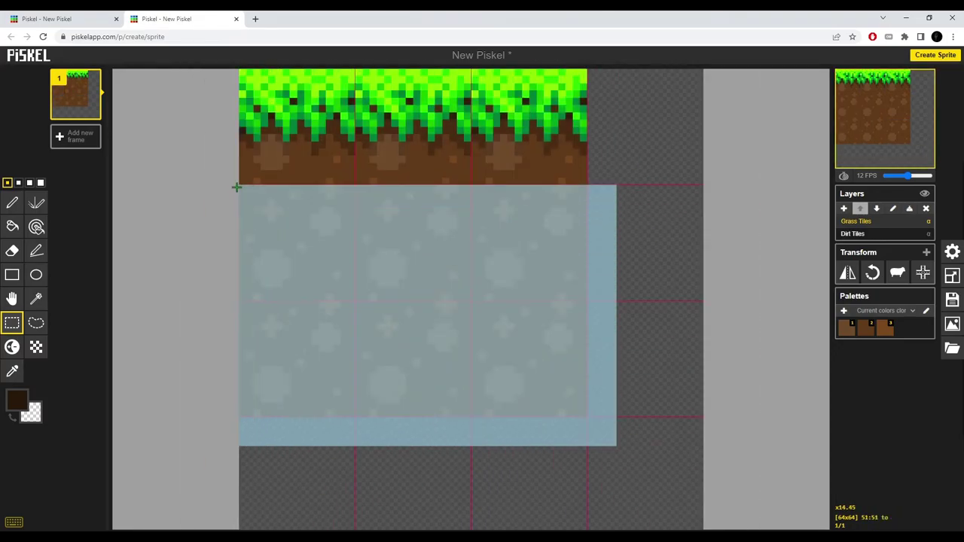
pyautogui.scroll(-3, 558, 445)
pyautogui.moveTo(113, 479); pyautogui.dragTo(117, 494)
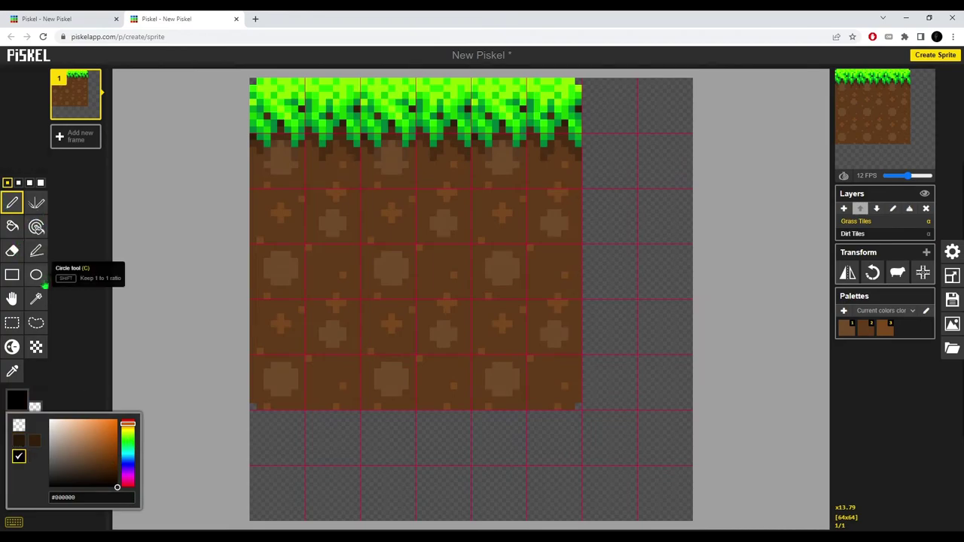
pyautogui.click(35, 250)
pyautogui.moveTo(253, 88)
pyautogui.mouseDown()
pyautogui.moveTo(253, 405)
pyautogui.moveTo(579, 407)
pyautogui.moveTo(578, 80)
pyautogui.moveTo(256, 80)
pyautogui.mouseUp()
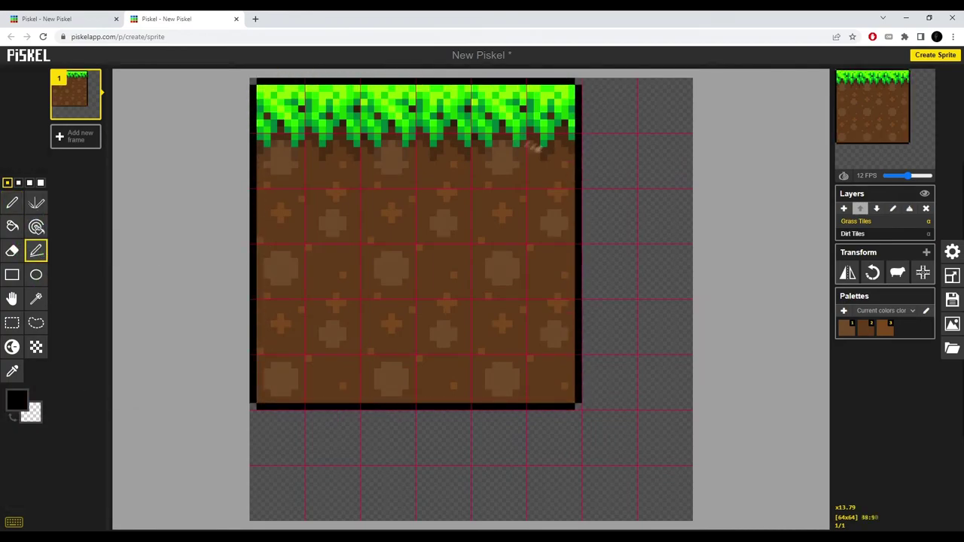
# Step: Copy the block's right and left half-tile-wide edge strips and paste them side by side in the fourth column to form a narrow platform
pyautogui.scroll(2, 521, 141)
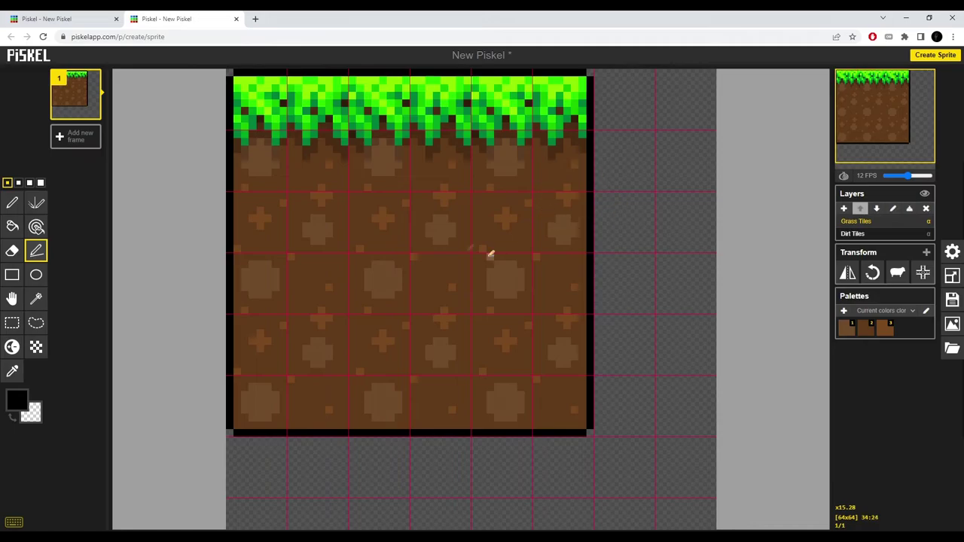
pyautogui.press('s')
pyautogui.scroll(-3, 471, 299)
pyautogui.moveTo(527, 90); pyautogui.dragTo(574, 403)
pyautogui.hotkey('ctrl', 'c')
pyautogui.moveTo(547, 314); pyautogui.dragTo(653, 321)
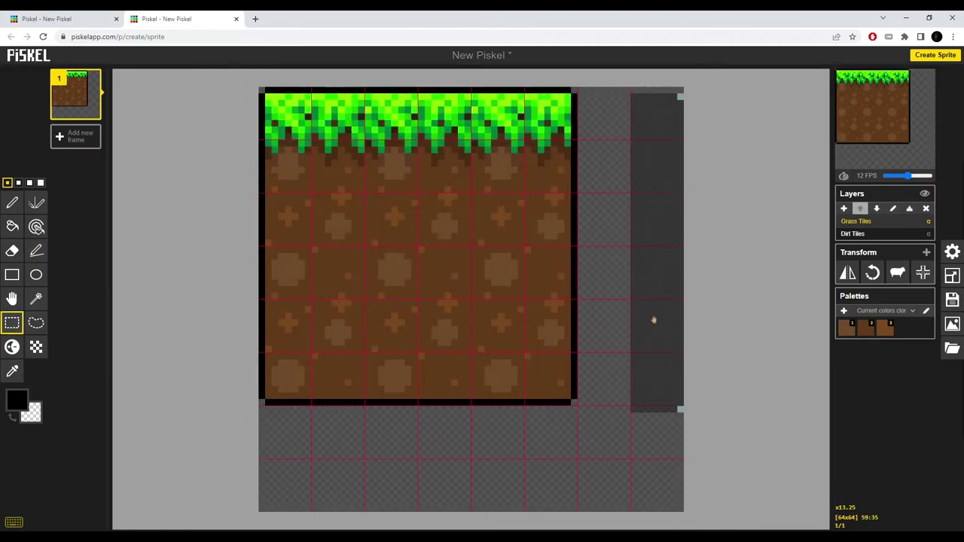
pyautogui.hotkey('ctrl', 'v')
pyautogui.moveTo(261, 90); pyautogui.dragTo(308, 402)
pyautogui.hotkey('ctrl', 'c')
pyautogui.moveTo(284, 344); pyautogui.dragTo(602, 344)
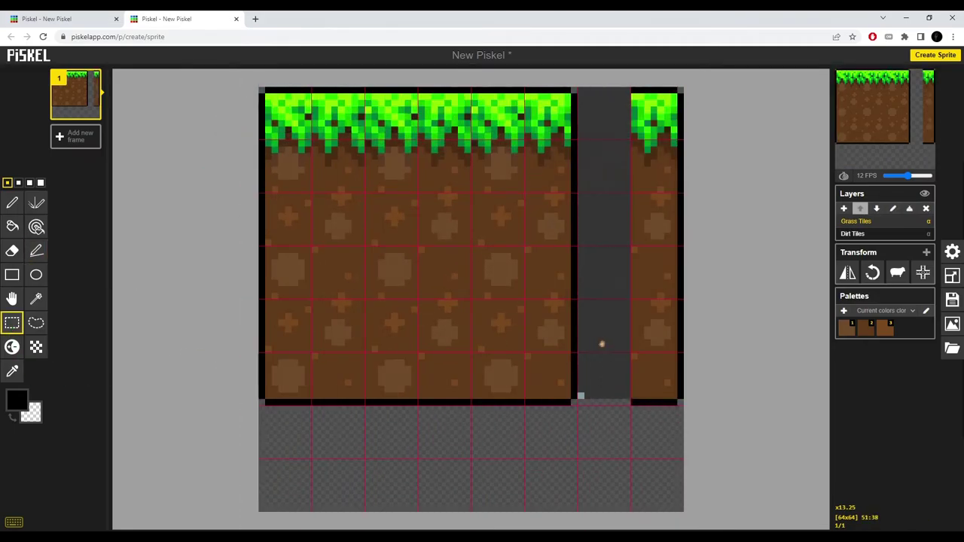
pyautogui.hotkey('ctrl', 'v')
# Step: Copy the block's bottom edge strip and its grassy top strip into the fourth row to form a one-tile-high platform
pyautogui.click(503, 416)
pyautogui.scroll(1, 503, 416)
pyautogui.moveTo(580, 411); pyautogui.dragTo(247, 359)
pyautogui.hotkey('ctrl', 'c')
pyautogui.moveTo(310, 360); pyautogui.dragTo(310, 474)
pyautogui.hotkey('ctrl', 'v')
pyautogui.moveTo(579, 76); pyautogui.dragTo(250, 151)
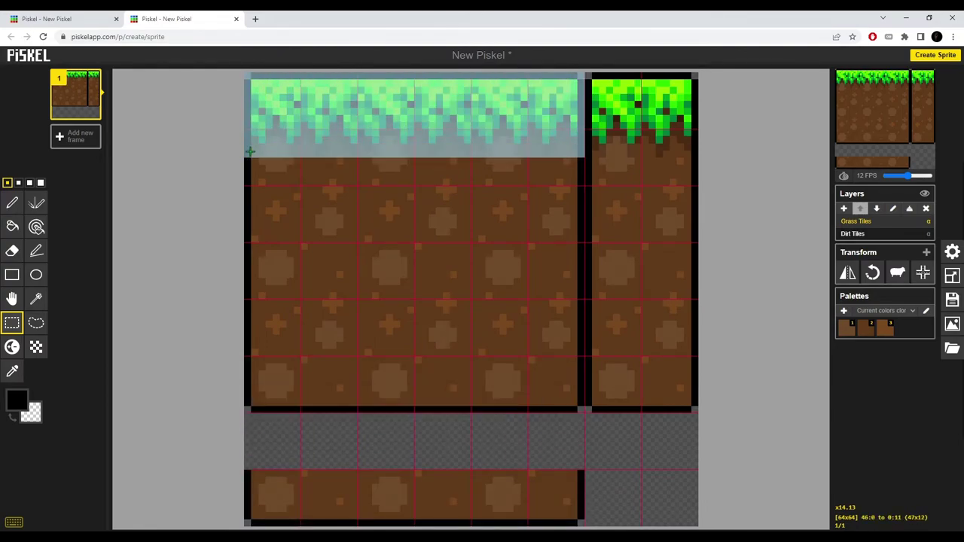
pyautogui.hotkey('ctrl', 'c')
pyautogui.moveTo(405, 152); pyautogui.dragTo(406, 493)
pyautogui.hotkey('ctrl', 'v')
pyautogui.scroll(-3, 417, 461)
pyautogui.scroll(3, 417, 461)
pyautogui.scroll(9, 248, 81)
pyautogui.moveTo(119, 75); pyautogui.dragTo(695, 190)
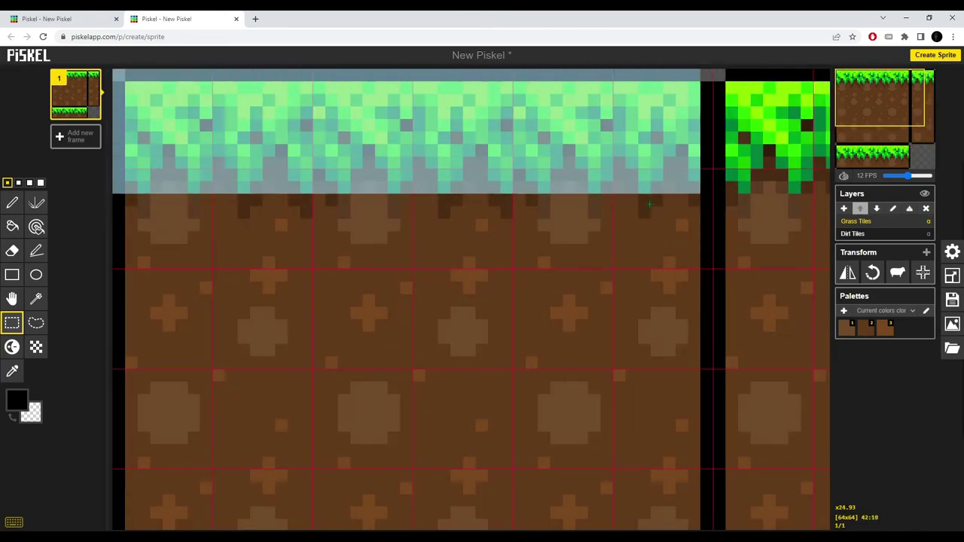
pyautogui.click(691, 213)
pyautogui.moveTo(118, 74); pyautogui.dragTo(705, 214)
pyautogui.scroll(-10, 705, 215)
pyautogui.scroll(13, 536, 476)
pyautogui.scroll(-4, 536, 476)
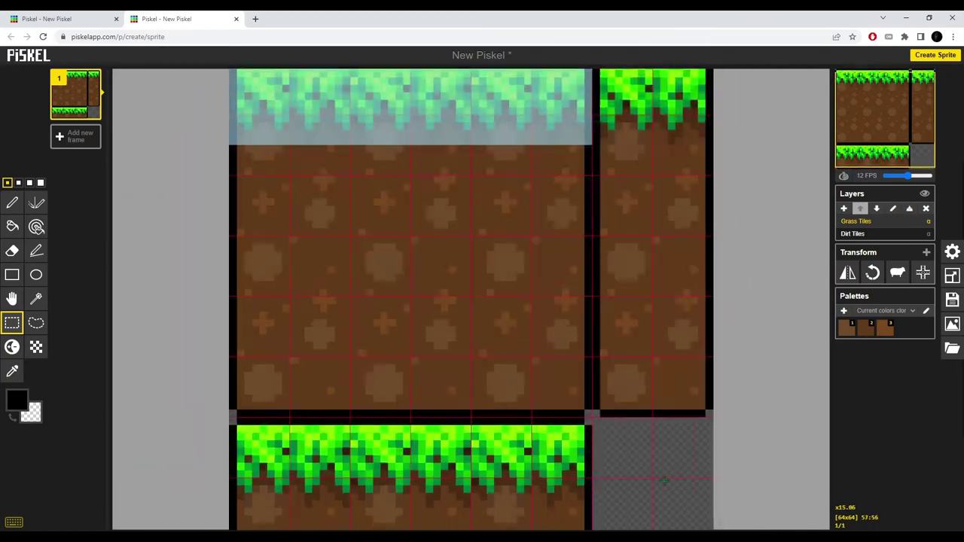
# Step: Copy the right and left ends of the bottom platform and paste them side by side to form a single bordered tile in the remaining corner
pyautogui.scroll(2, 568, 413)
pyautogui.moveTo(568, 413); pyautogui.dragTo(464, 379)
pyautogui.moveTo(611, 525); pyautogui.dragTo(547, 389)
pyautogui.hotkey('ctrl', 'c')
pyautogui.moveTo(581, 413); pyautogui.dragTo(725, 422)
pyautogui.hotkey('ctrl', 'v')
pyautogui.moveTo(186, 390); pyautogui.dragTo(249, 525)
pyautogui.hotkey('ctrl', 'c')
pyautogui.moveTo(213, 460); pyautogui.dragTo(647, 469)
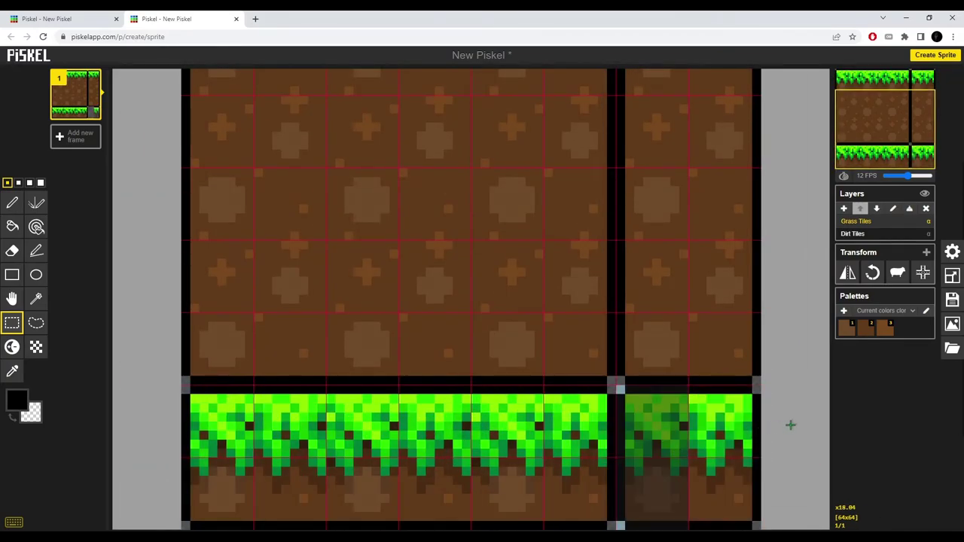
pyautogui.click(785, 424)
pyautogui.scroll(-3, 763, 424)
pyautogui.scroll(3, 692, 447)
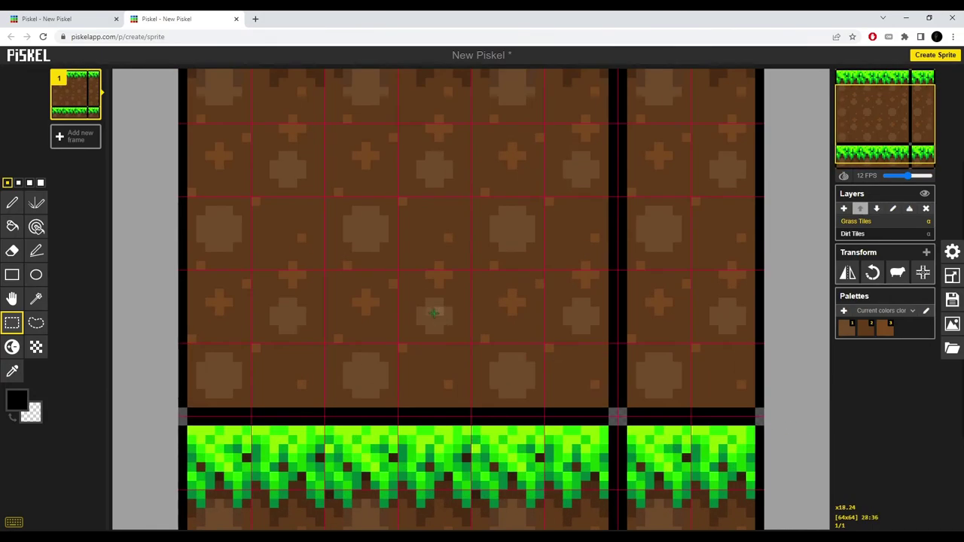
pyautogui.scroll(-2, 410, 290)
# Step: Recolor all black border pixels on the Grass Tiles layer to a very dark brown
pyautogui.scroll(3, 452, 259)
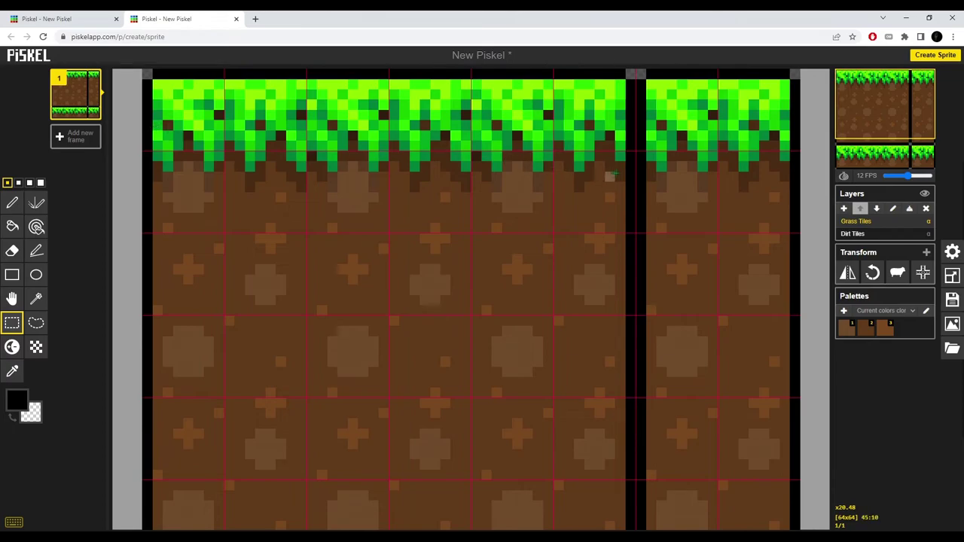
pyautogui.click(18, 400)
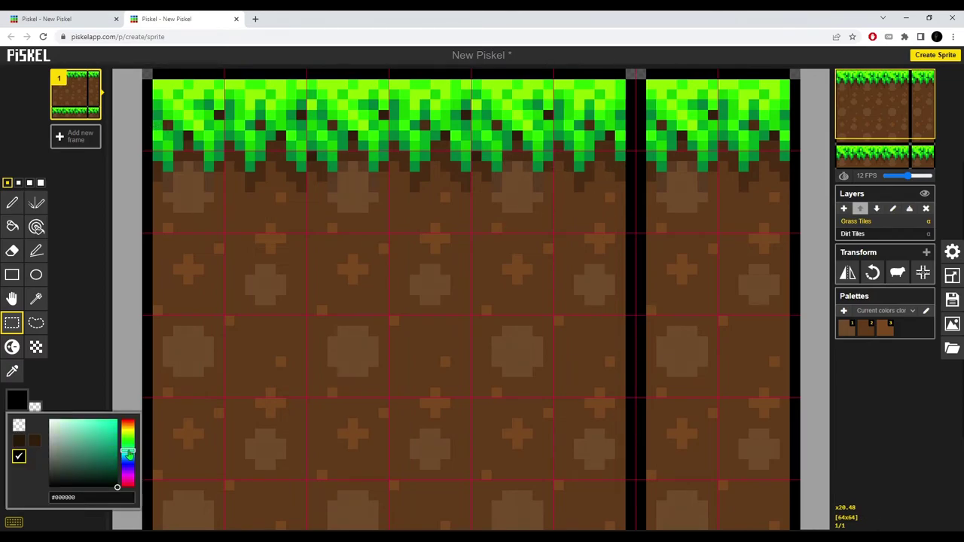
pyautogui.moveTo(130, 449); pyautogui.dragTo(128, 442)
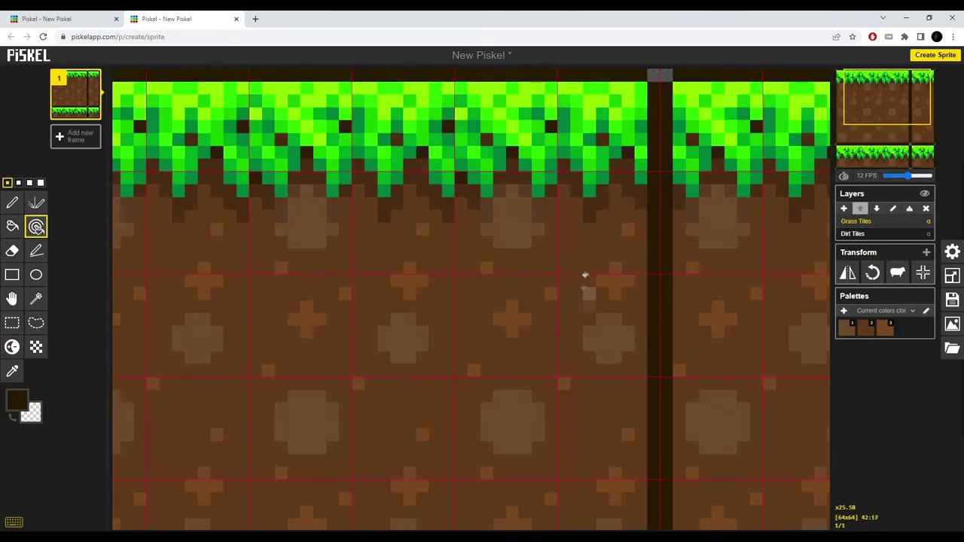
pyautogui.scroll(-5, 563, 276)
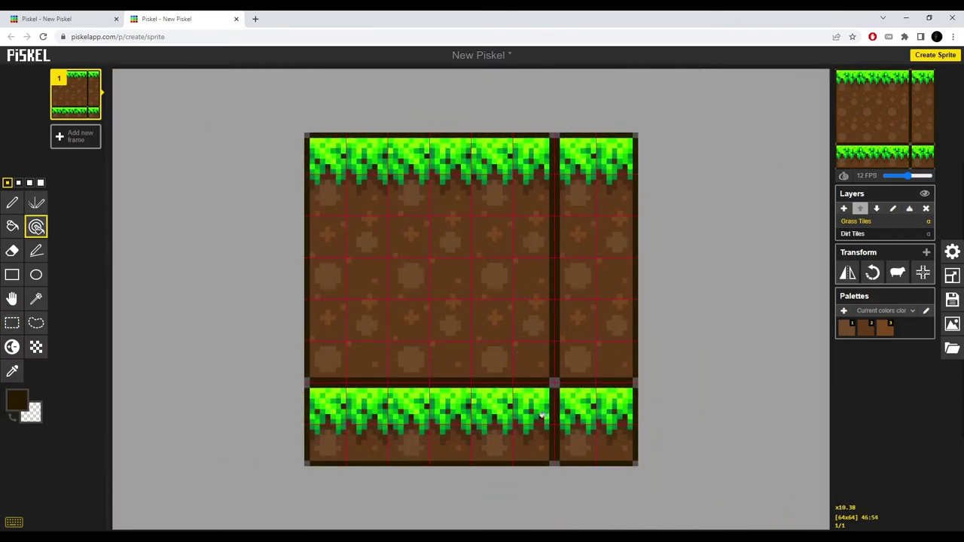
# Step: Redraw the border line above the fourth row's grass in dark green #092800
pyautogui.scroll(3, 547, 414)
pyautogui.scroll(2, 555, 362)
pyautogui.moveTo(557, 382); pyautogui.dragTo(576, 386)
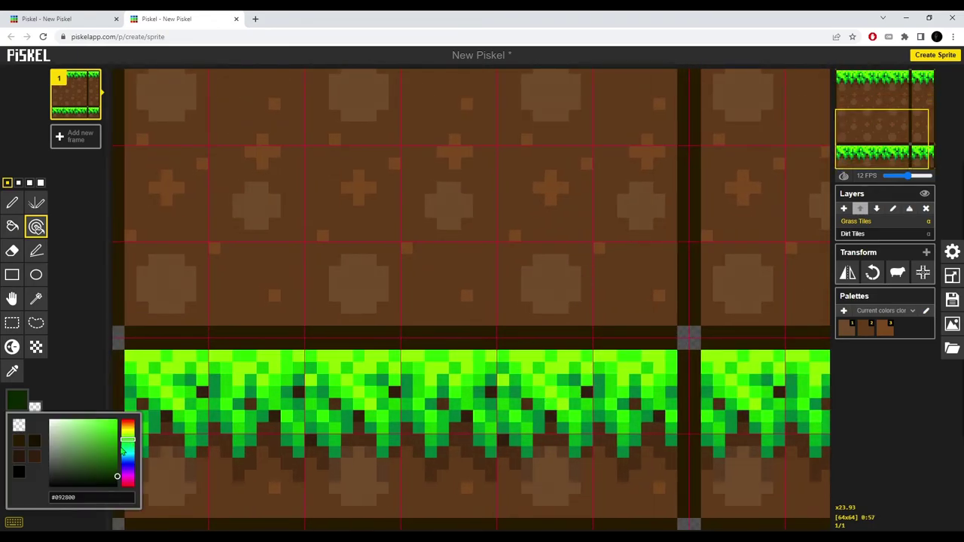
pyautogui.click(6, 211)
pyautogui.scroll(-1, 640, 451)
pyautogui.press('l')
pyautogui.scroll(-4, 654, 407)
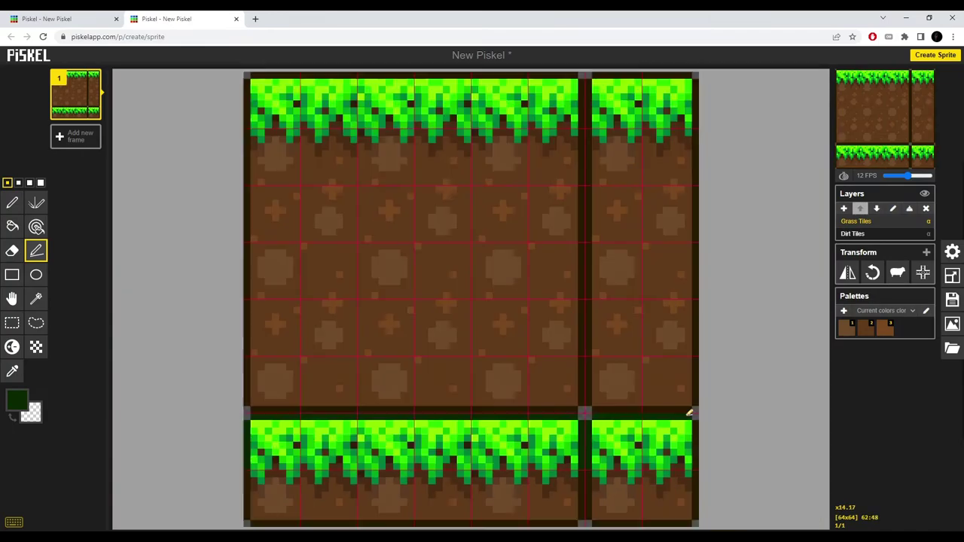
# Step: Redraw the borders above and beside the top row's grass in the same dark green, keeping the dirt borders dark brown
pyautogui.scroll(4, 598, 383)
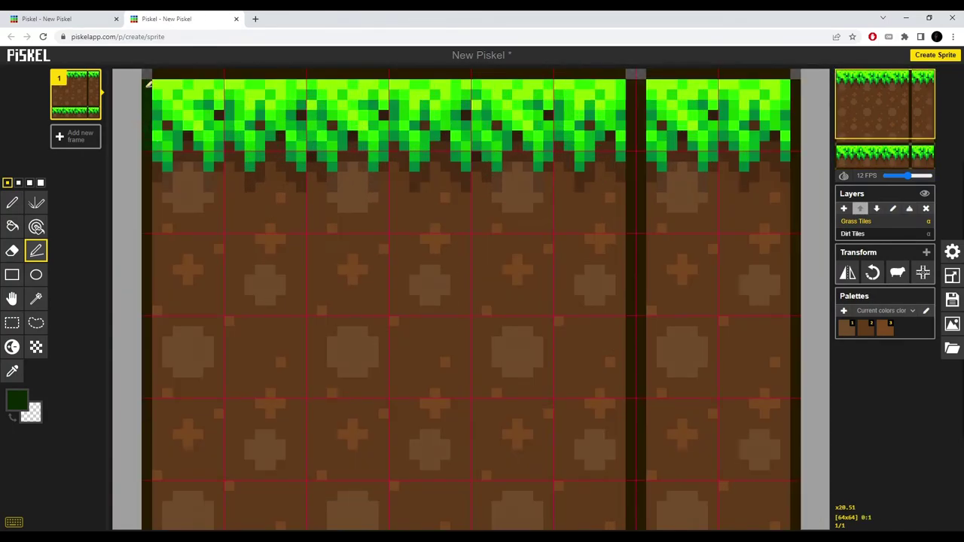
pyautogui.moveTo(468, 73); pyautogui.dragTo(622, 74)
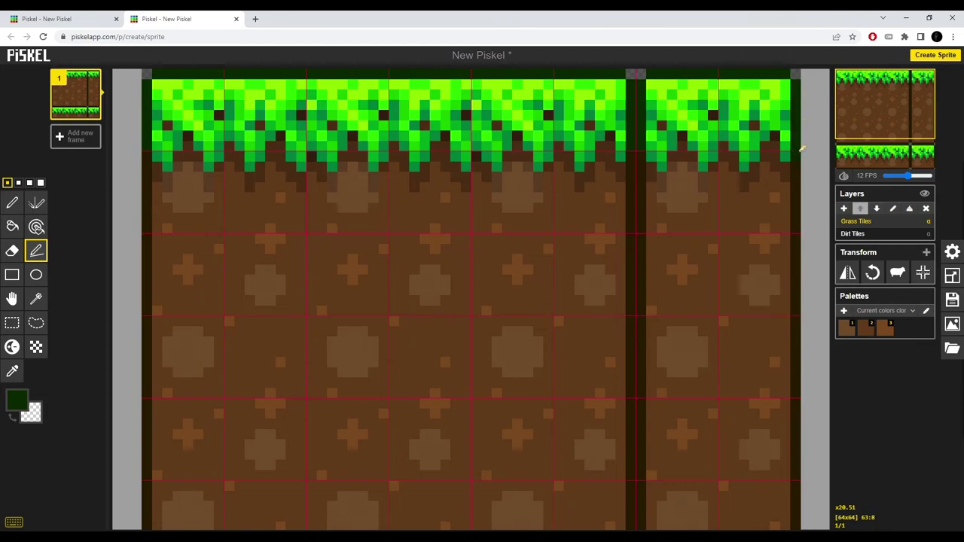
pyautogui.scroll(-2, 768, 181)
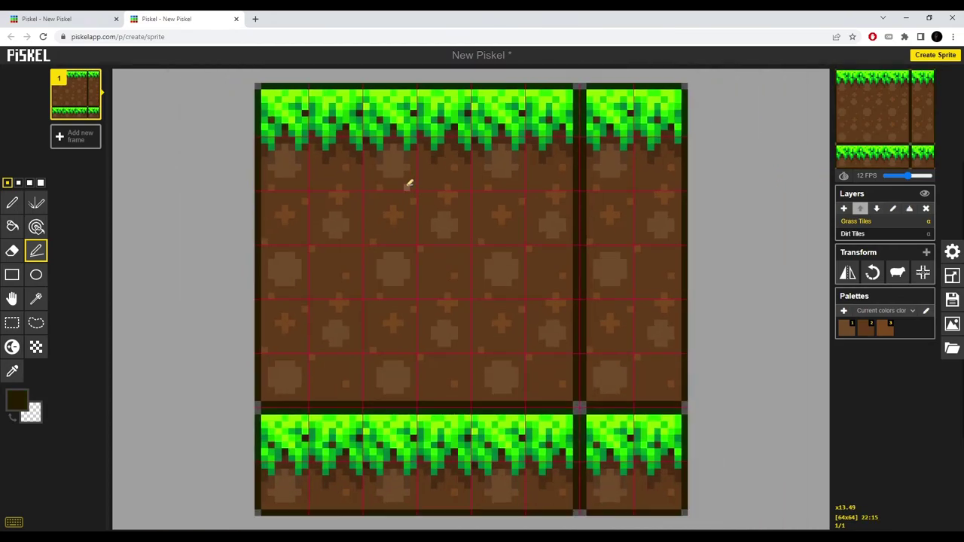
pyautogui.scroll(-1, 489, 305)
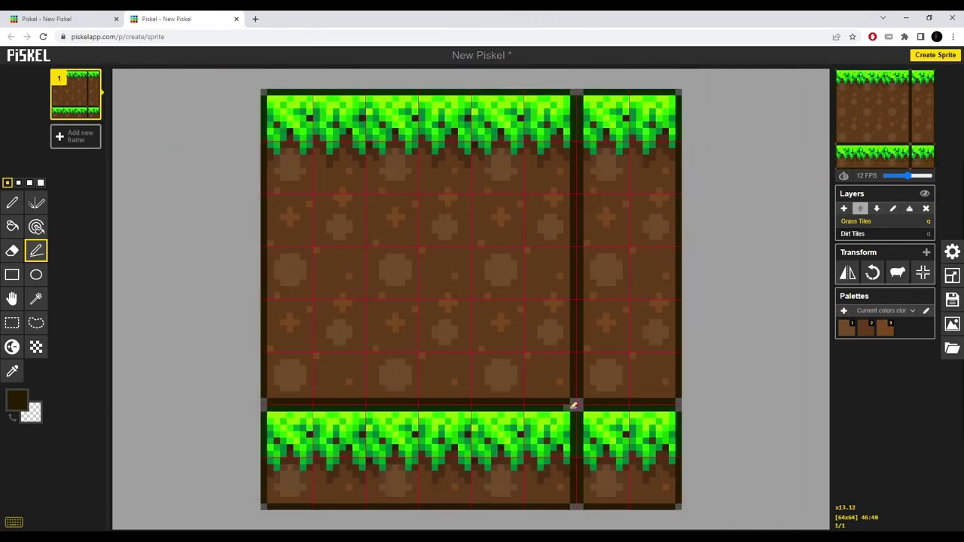
# Step: Recolor all dark green border pixels around the grass to a brighter green
pyautogui.scroll(2, 485, 351)
pyautogui.click(18, 397)
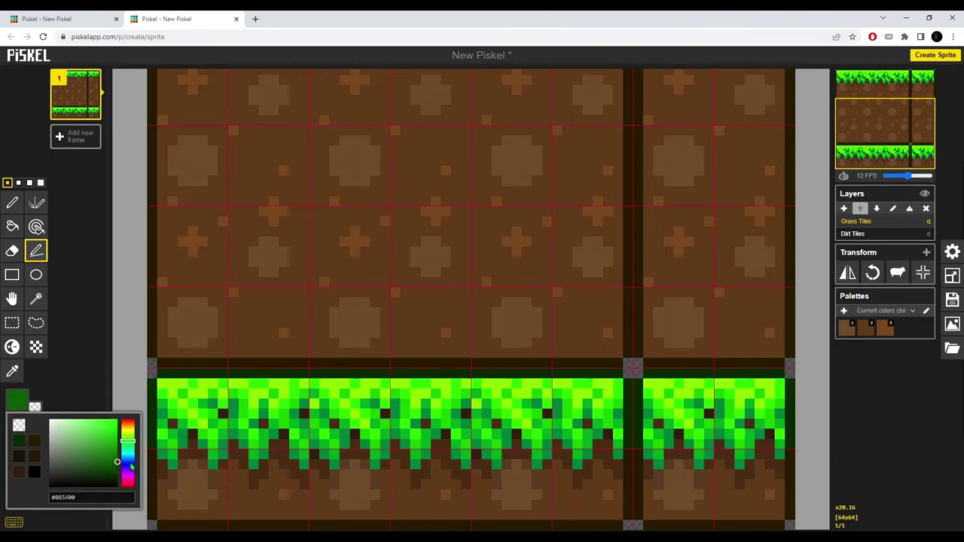
pyautogui.click(36, 226)
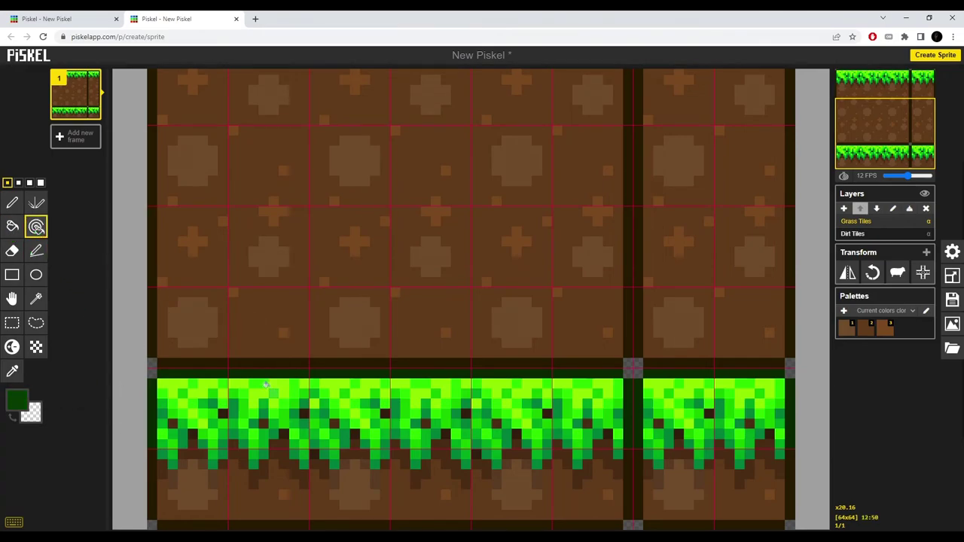
# Step: Turn off the grid and inspect the finished grass tileset
pyautogui.click(951, 252)
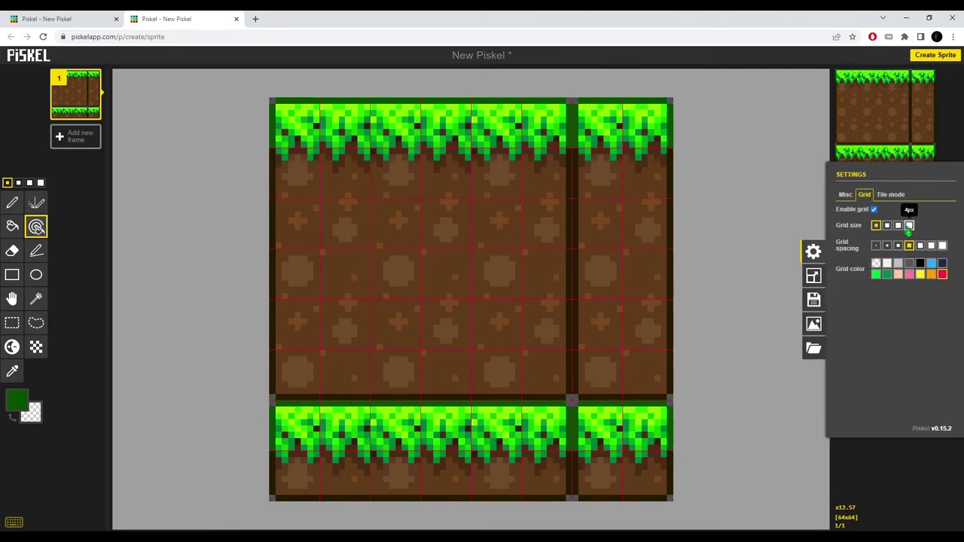
pyautogui.scroll(3, 294, 113)
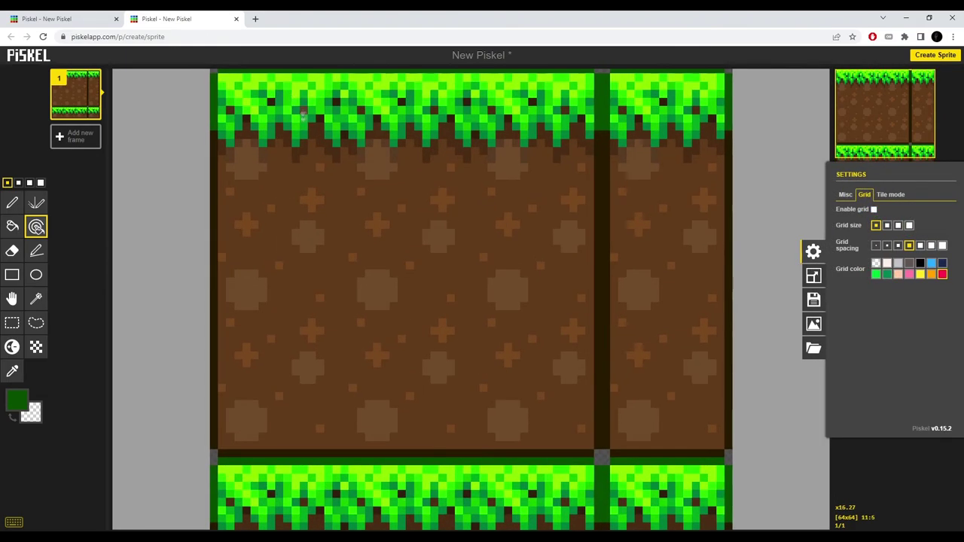
pyautogui.scroll(-3, 301, 172)
pyautogui.scroll(1, 302, 162)
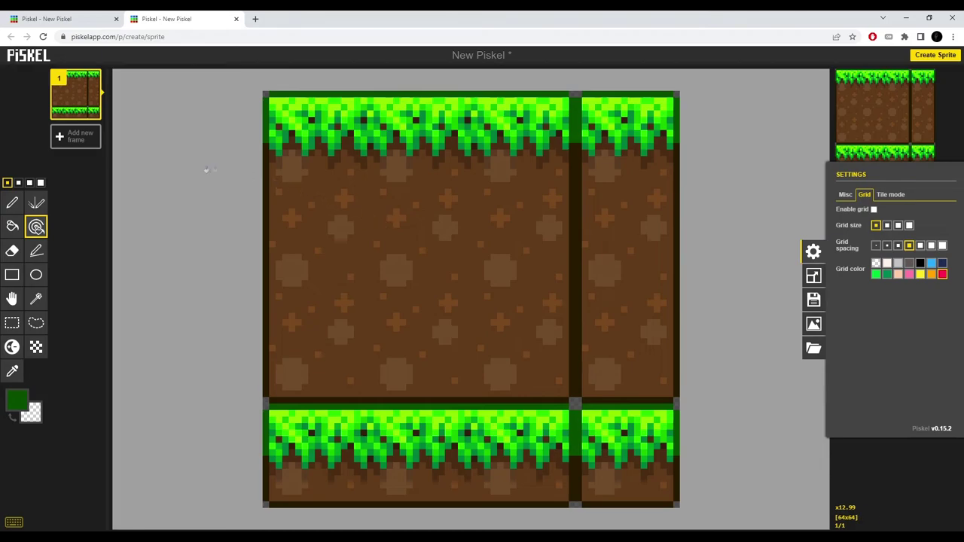
# Step: Redraw the dark brown dirt borders along both outer sides of the three-column block one pixel further inward, below the grass
pyautogui.click(12, 201)
pyautogui.moveTo(574, 145); pyautogui.dragTo(573, 395)
pyautogui.moveTo(565, 147)
pyautogui.mouseDown()
pyautogui.moveTo(561, 352)
pyautogui.moveTo(570, 387)
pyautogui.mouseUp()
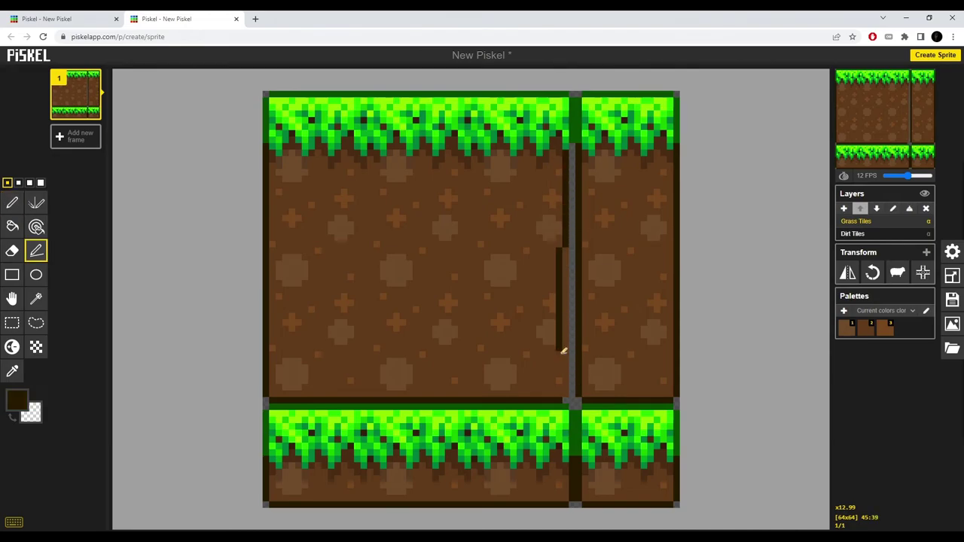
pyautogui.scroll(2, 475, 169)
pyautogui.scroll(-2, 267, 276)
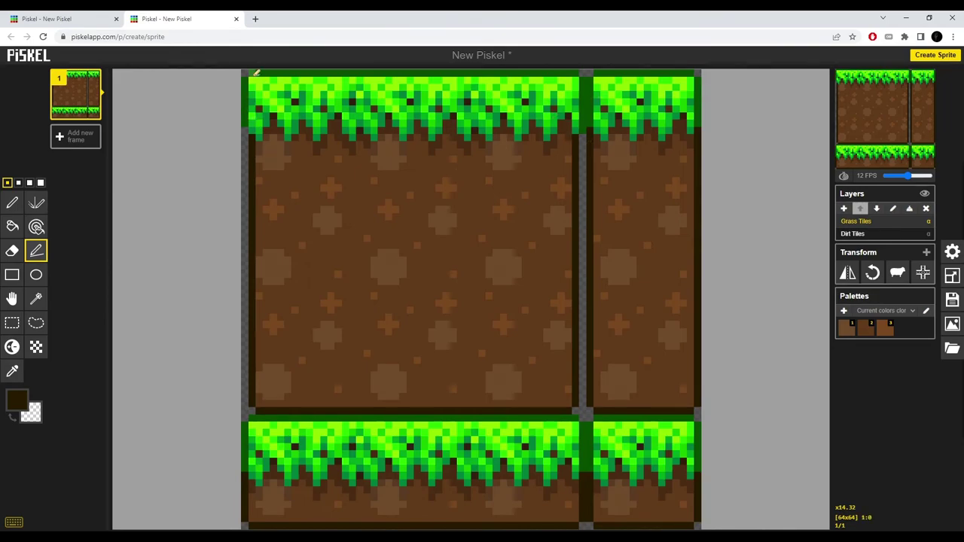
pyautogui.scroll(3, 253, 85)
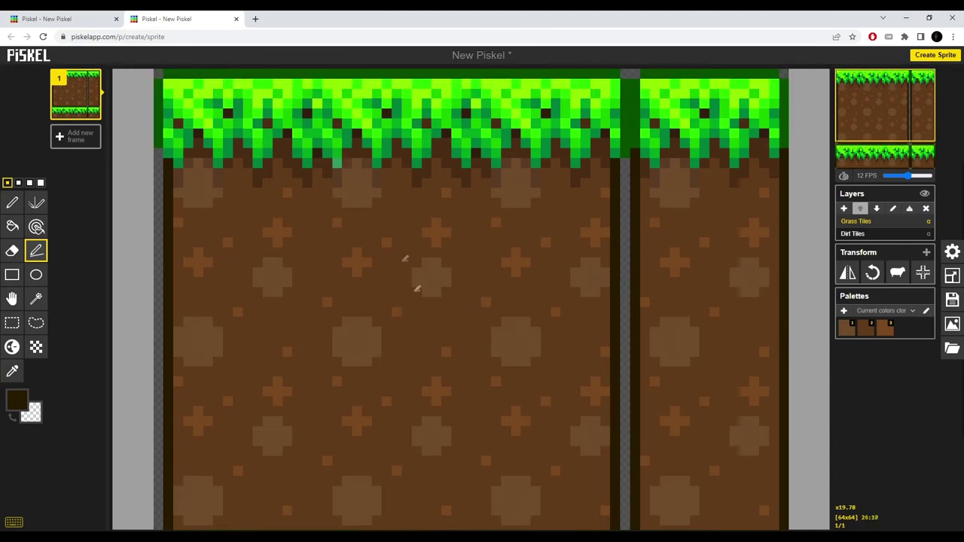
pyautogui.scroll(-1, 646, 166)
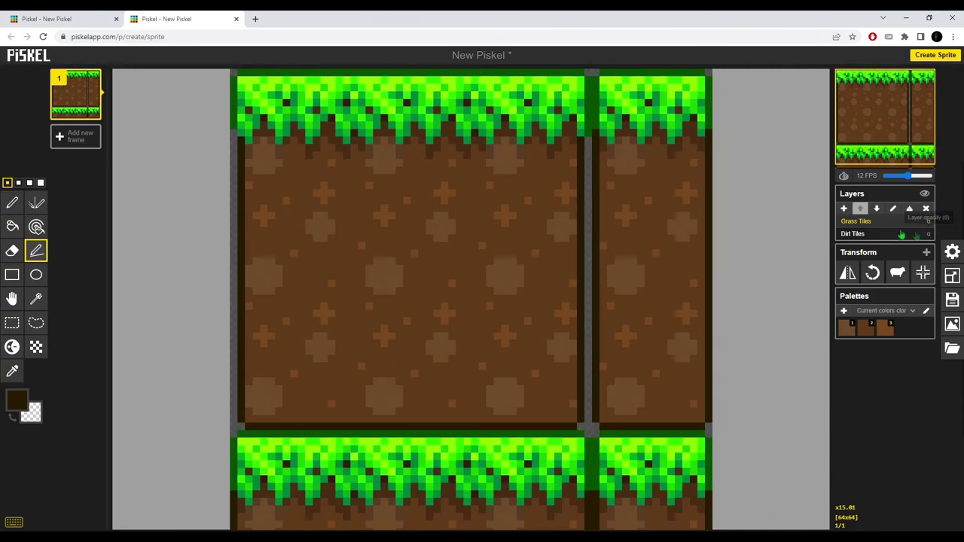
# Step: Redraw the fourth column's two dirt side borders one pixel further inward in the same dark brown
pyautogui.middleClick(595, 136)
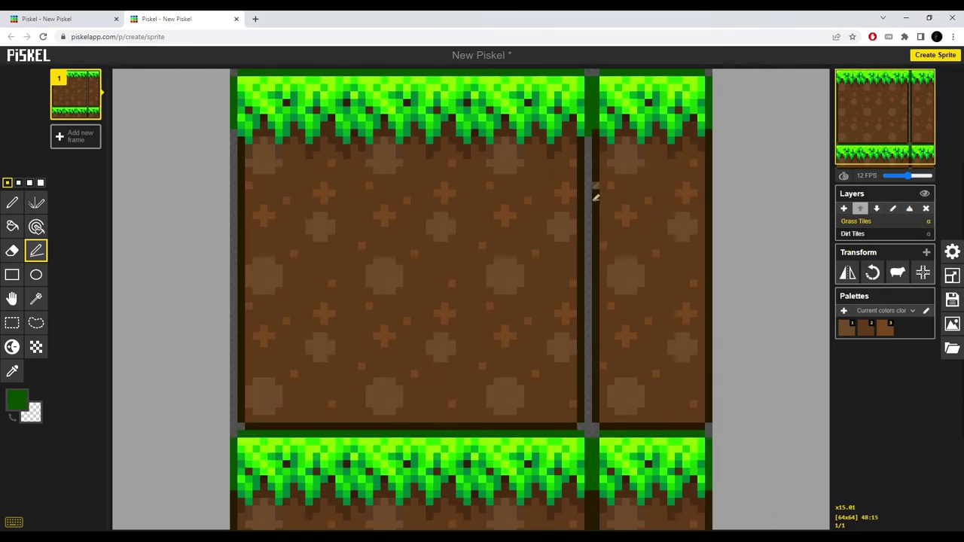
pyautogui.scroll(-1, 600, 190)
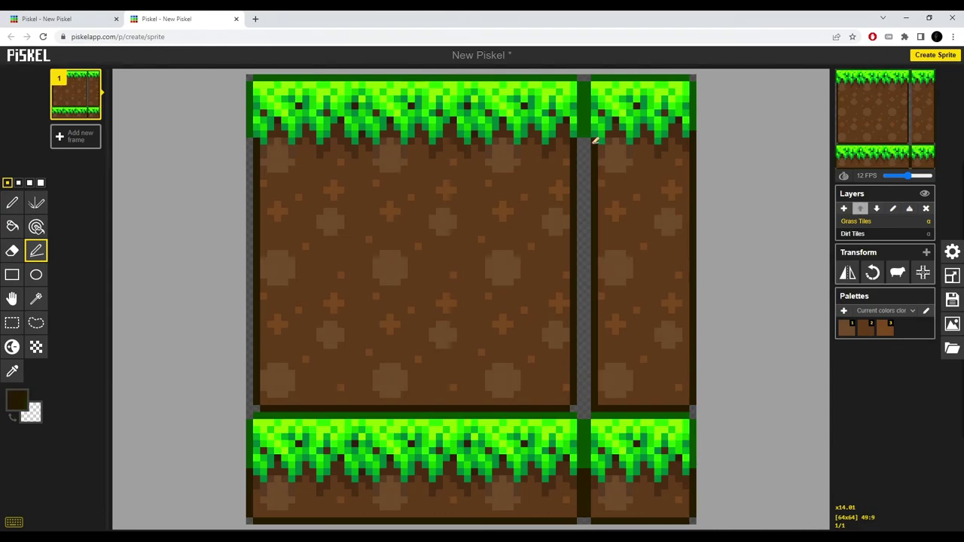
pyautogui.keyDown('alt'); pyautogui.click(694, 126); pyautogui.keyUp('alt')
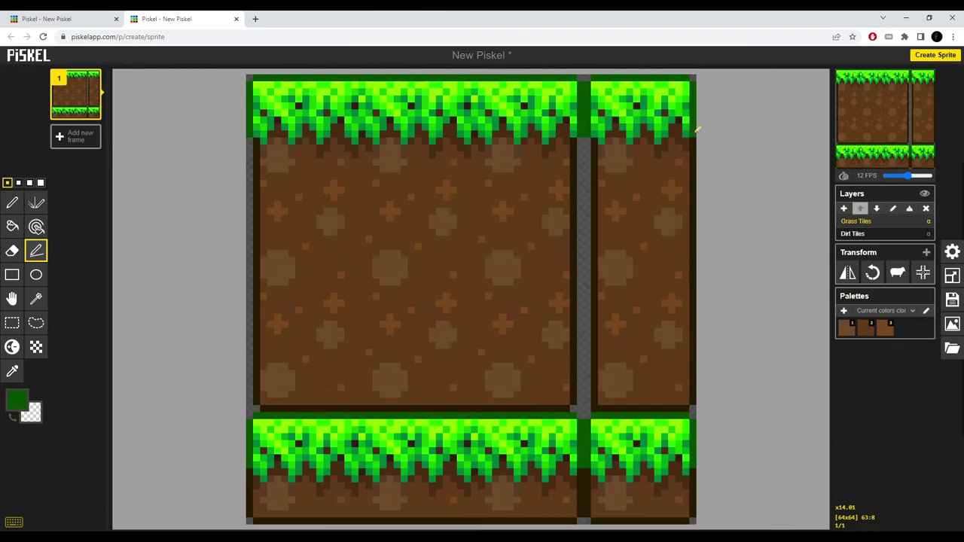
pyautogui.keyDown('alt'); pyautogui.click(693, 140); pyautogui.keyUp('alt')
pyautogui.moveTo(686, 144); pyautogui.dragTo(686, 301)
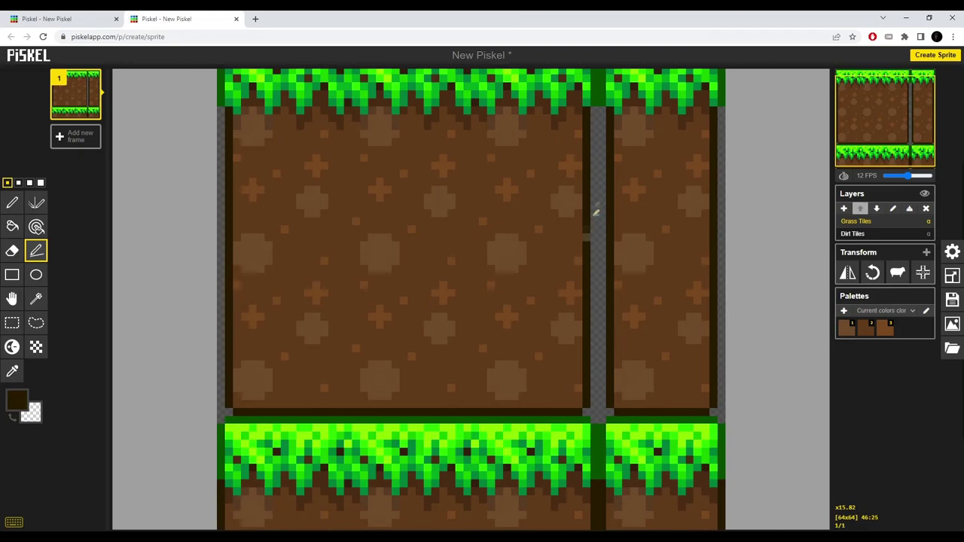
# Step: Cut two shallow one-pixel notches into the three-column block's edge facing the fourth column and outline them in dark brown
pyautogui.moveTo(586, 158); pyautogui.dragTo(582, 232)
pyautogui.moveTo(586, 265); pyautogui.dragTo(594, 338)
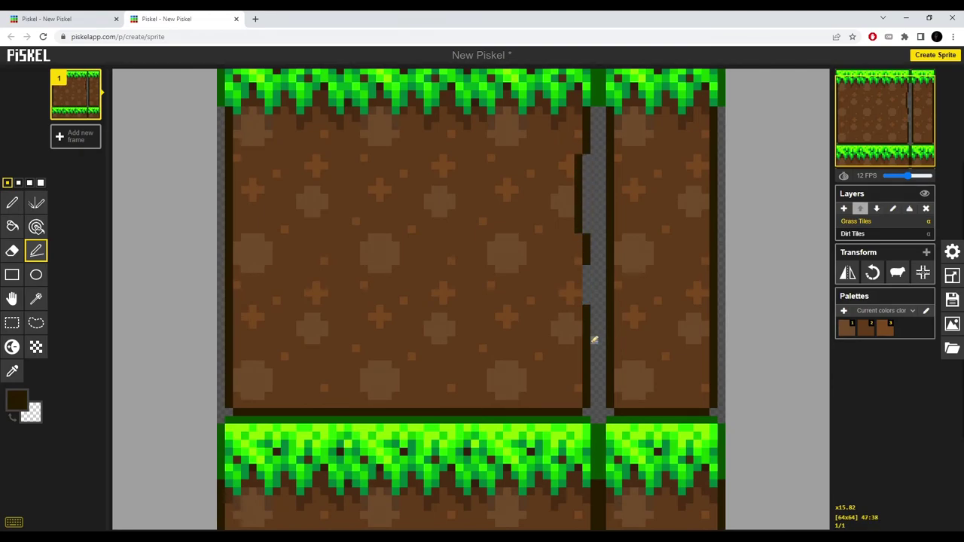
pyautogui.moveTo(581, 268); pyautogui.dragTo(579, 335)
pyautogui.scroll(-2, 609, 262)
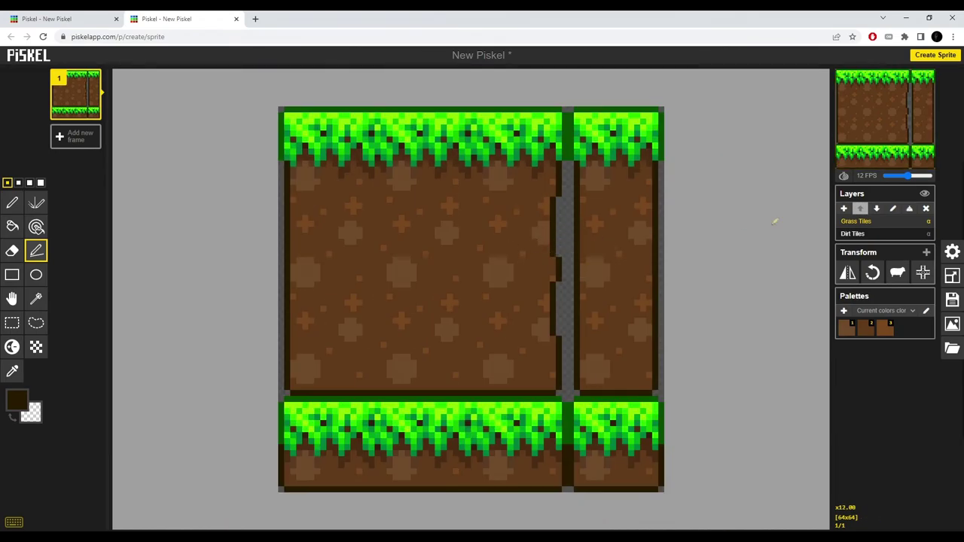
pyautogui.scroll(3, 558, 221)
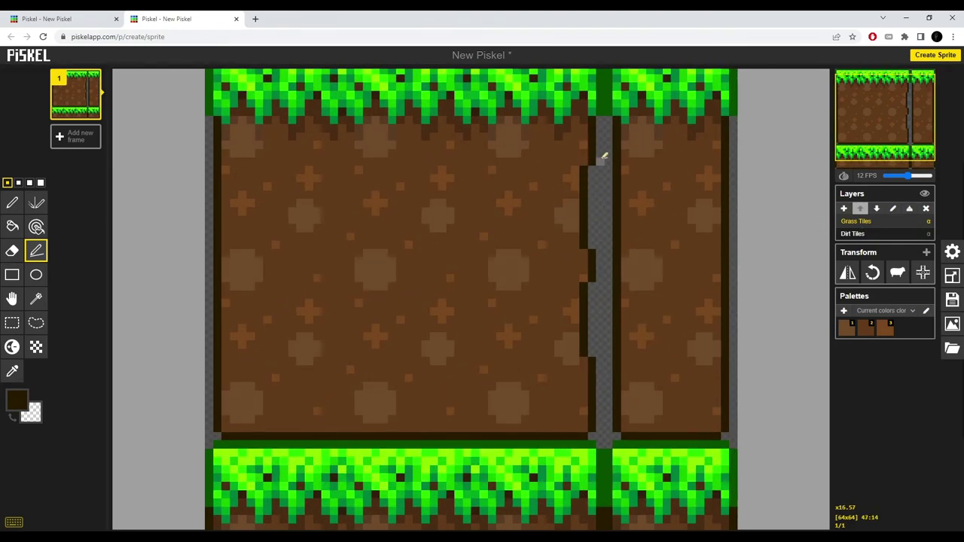
# Step: Turn on the grid and try copying the notched second-row edge tile onto the tile below it
pyautogui.hotkey('alt', 'p')
pyautogui.click(873, 209)
pyautogui.press('s')
pyautogui.moveTo(602, 309); pyautogui.dragTo(473, 439)
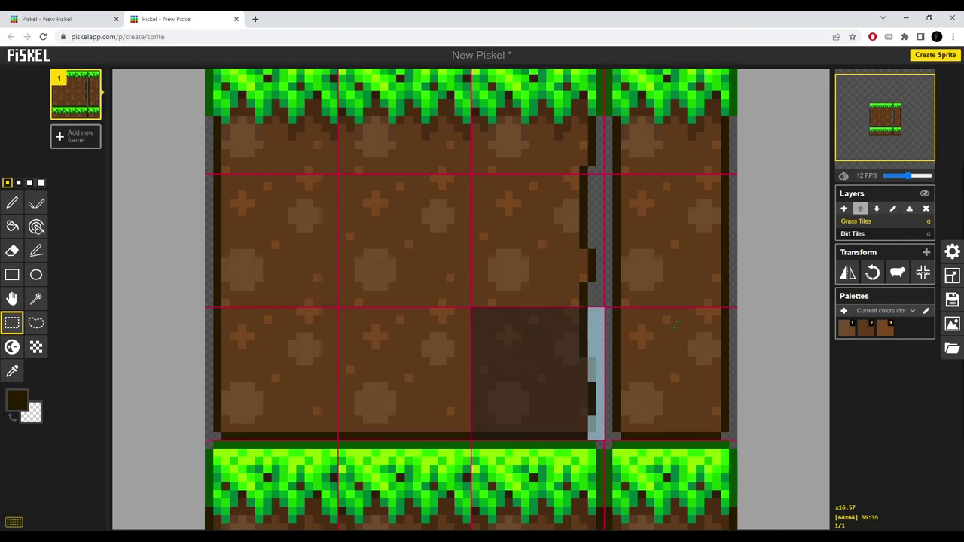
pyautogui.hotkey('ctrl', 'z')
pyautogui.hotkey('ctrl', 'z')
pyautogui.scroll(-4, 626, 272)
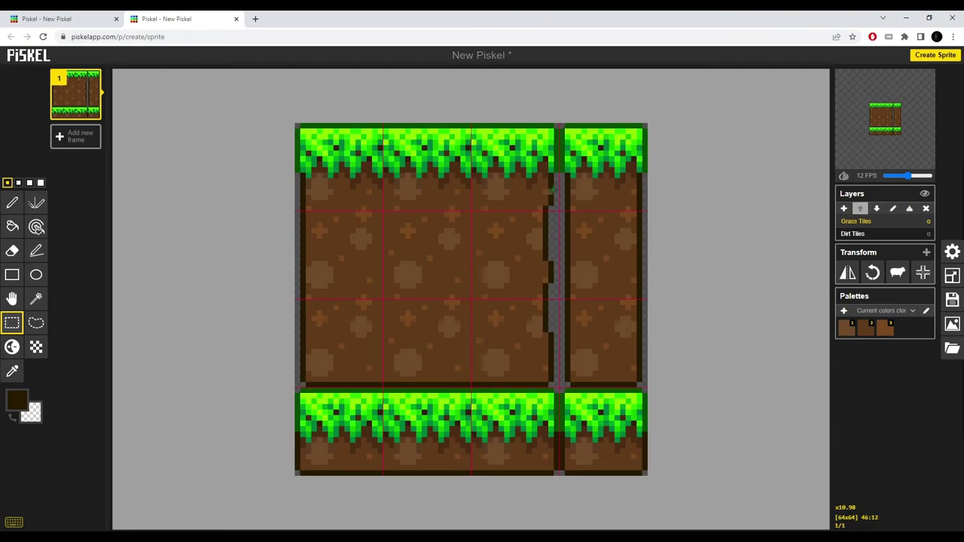
pyautogui.scroll(-1, 544, 281)
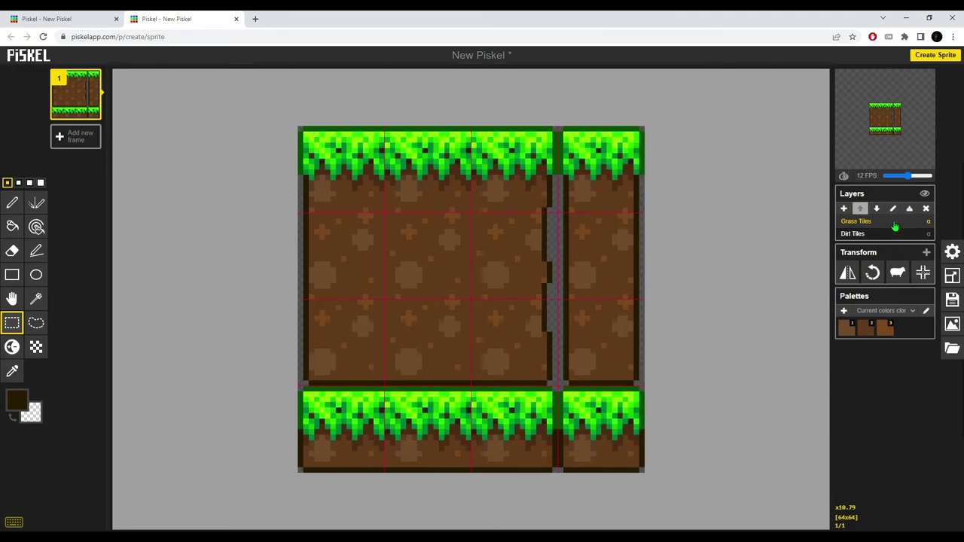
# Step: Enlarge the canvas to 80x80 px with the artwork anchored top-left, and shift the Dirt Tiles layer down by one 16-pixel tile
pyautogui.click(901, 232)
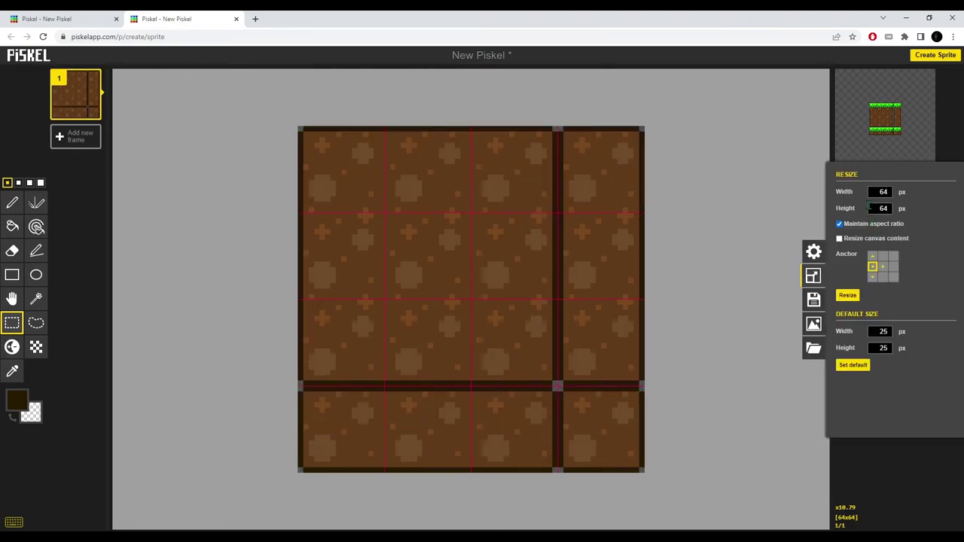
pyautogui.click(882, 256)
pyautogui.moveTo(875, 209); pyautogui.dragTo(898, 216)
pyautogui.write('80')
pyautogui.press('Return')
pyautogui.press('m')
pyautogui.moveTo(421, 282); pyautogui.dragTo(423, 349)
# Step: Move the upper three dirt tiles of the fourth column one tile over into the empty fifth column
pyautogui.press('s')
pyautogui.moveTo(613, 158)
pyautogui.mouseDown()
pyautogui.moveTo(301, 366)
pyautogui.moveTo(289, 396)
pyautogui.mouseUp()
pyautogui.scroll(1, 467, 301)
pyautogui.moveTo(599, 176); pyautogui.dragTo(512, 407)
pyautogui.hotkey('ctrl', 'x')
pyautogui.moveTo(529, 361); pyautogui.dragTo(574, 357)
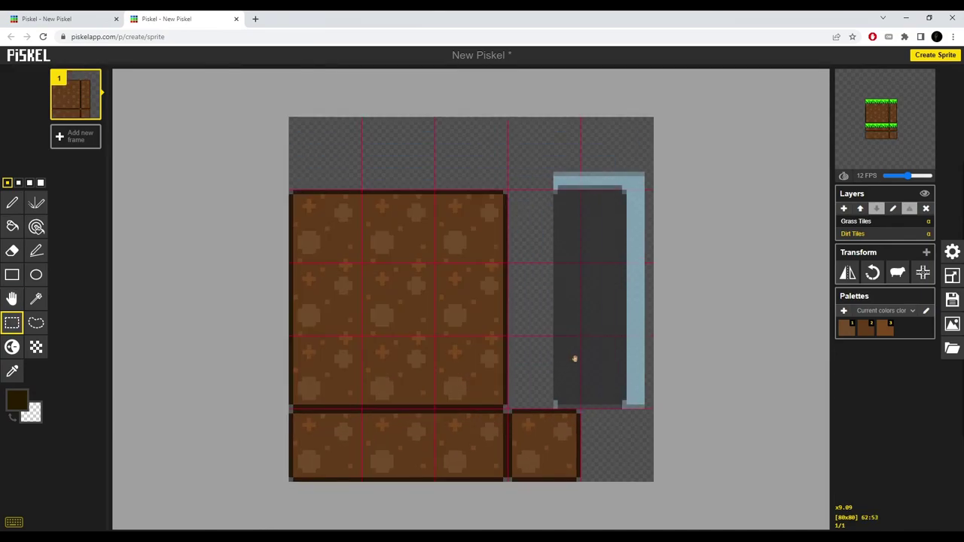
pyautogui.hotkey('ctrl', 'v')
# Step: Remove the three-by-three dirt block from the Dirt Tiles layer and merge the Grass Tiles layer with it
pyautogui.moveTo(521, 135); pyautogui.dragTo(288, 409)
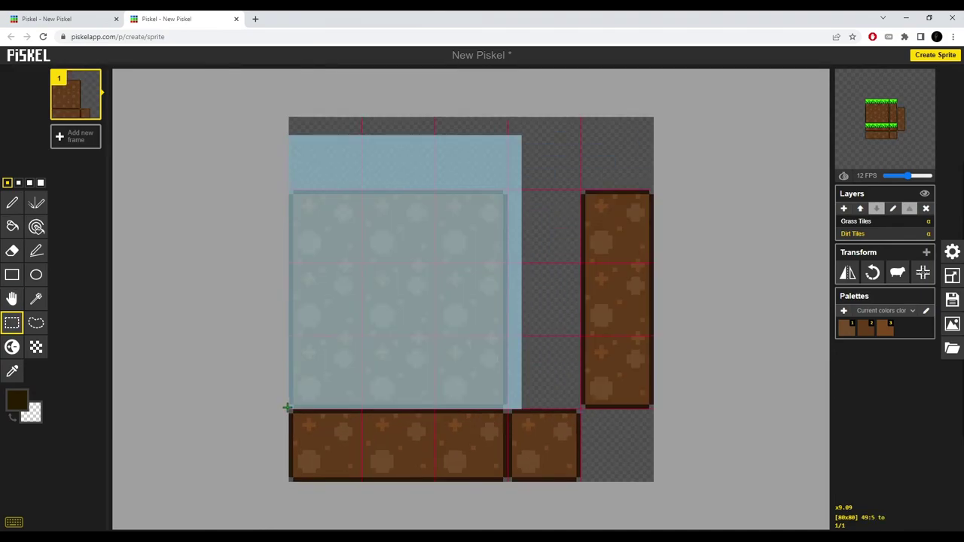
pyautogui.hotkey('ctrl', 'x')
pyautogui.click(579, 374)
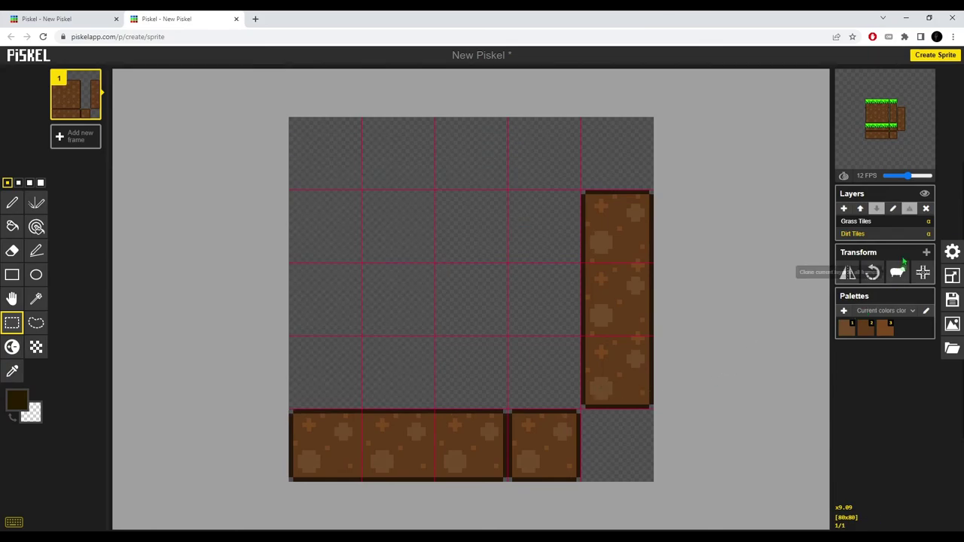
pyautogui.click(893, 223)
pyautogui.click(908, 208)
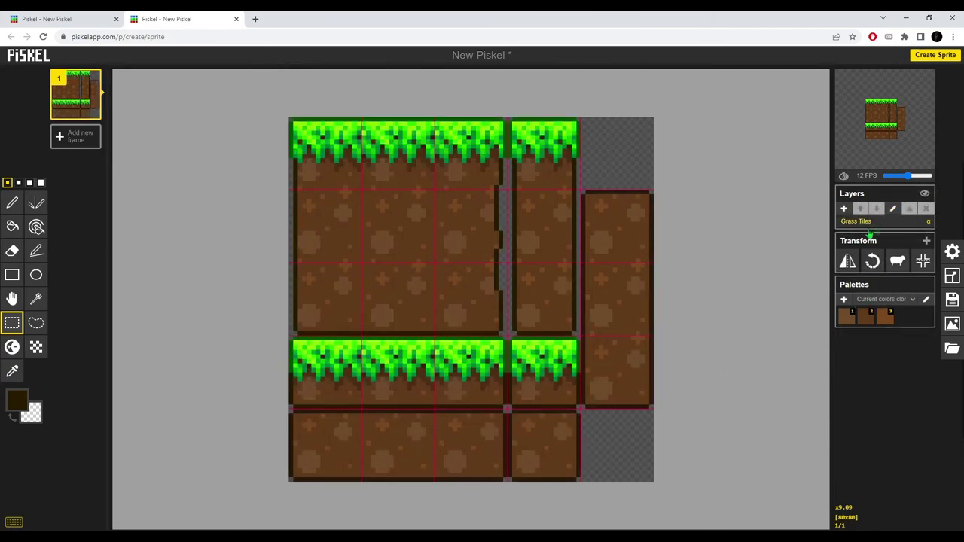
# Step: Move the separate dirt column in the fifth column up one tile to the canvas's upper edge
pyautogui.scroll(1, 471, 299)
pyautogui.moveTo(595, 176)
pyautogui.mouseDown()
pyautogui.moveTo(659, 405)
pyautogui.moveTo(678, 419)
pyautogui.mouseUp()
pyautogui.press('Delete')
pyautogui.moveTo(642, 359); pyautogui.dragTo(640, 280)
pyautogui.hotkey('ctrl', 'v')
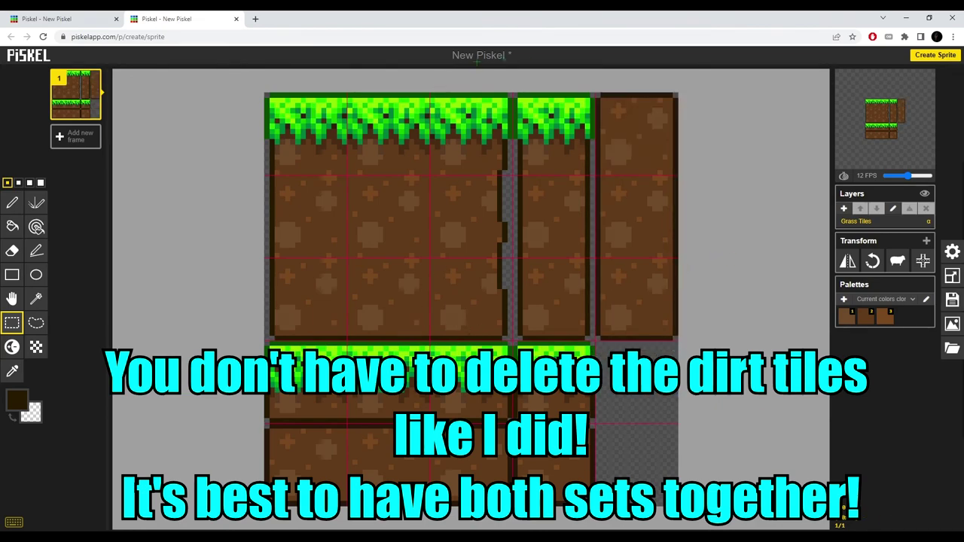
# Step: Show the current colors palette and recolor the dirt borders in a matching dark brown
pyautogui.scroll(1, 494, 225)
pyautogui.moveTo(338, 194); pyautogui.dragTo(424, 251)
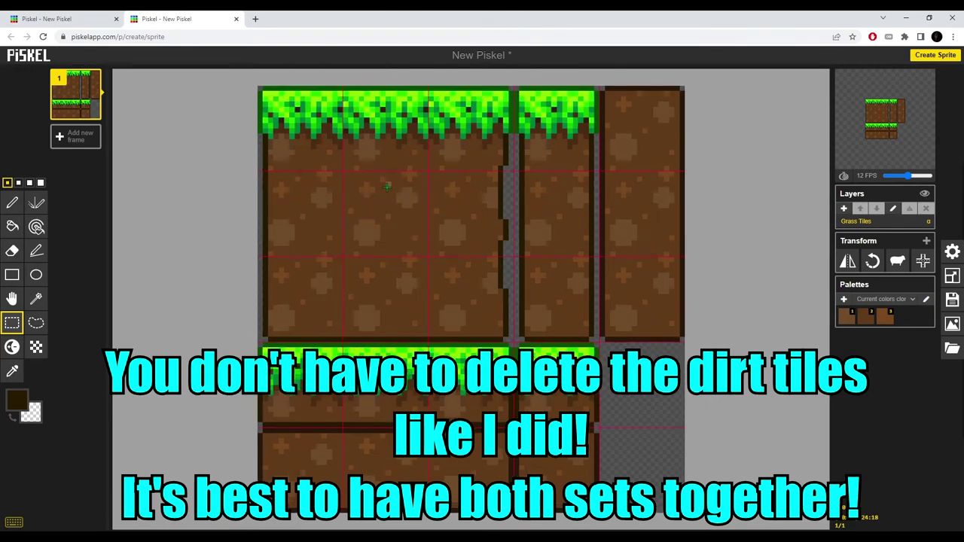
pyautogui.moveTo(353, 181); pyautogui.dragTo(406, 242)
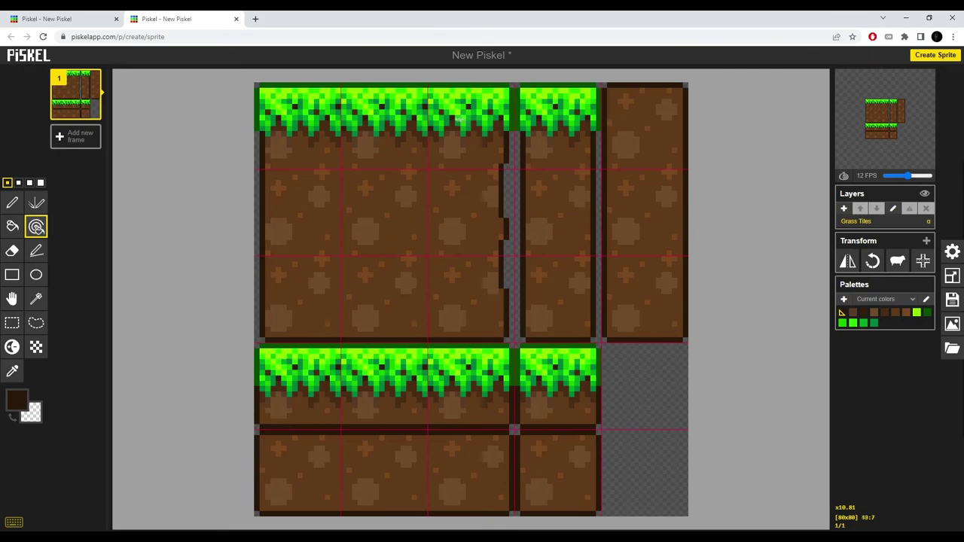
pyautogui.scroll(-1, 421, 294)
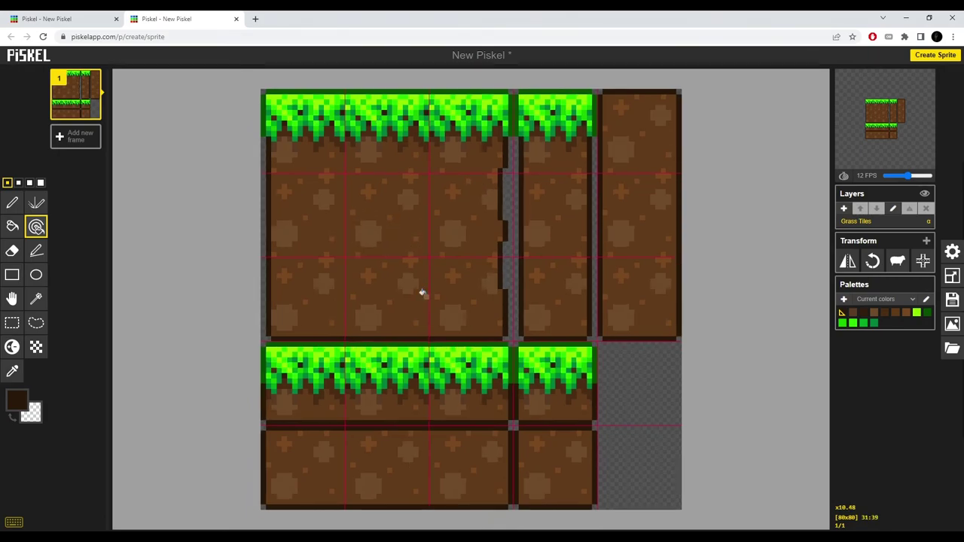
pyautogui.click(11, 203)
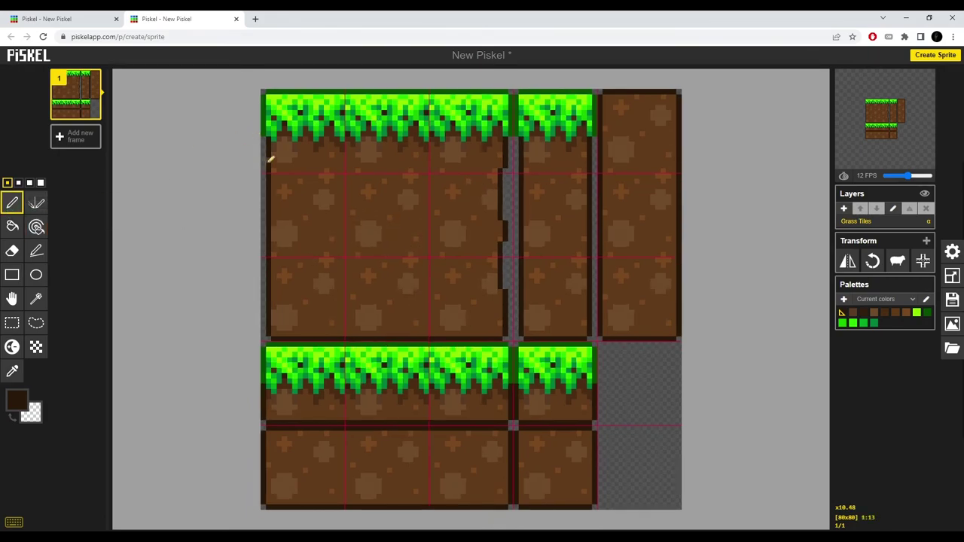
pyautogui.moveTo(270, 157)
pyautogui.mouseDown()
pyautogui.moveTo(275, 327)
pyautogui.moveTo(280, 192)
pyautogui.mouseUp()
# Step: Title the sprite Tileset and save it offline as a .piskel file
pyautogui.click(951, 300)
pyautogui.moveTo(883, 202); pyautogui.dragTo(850, 203)
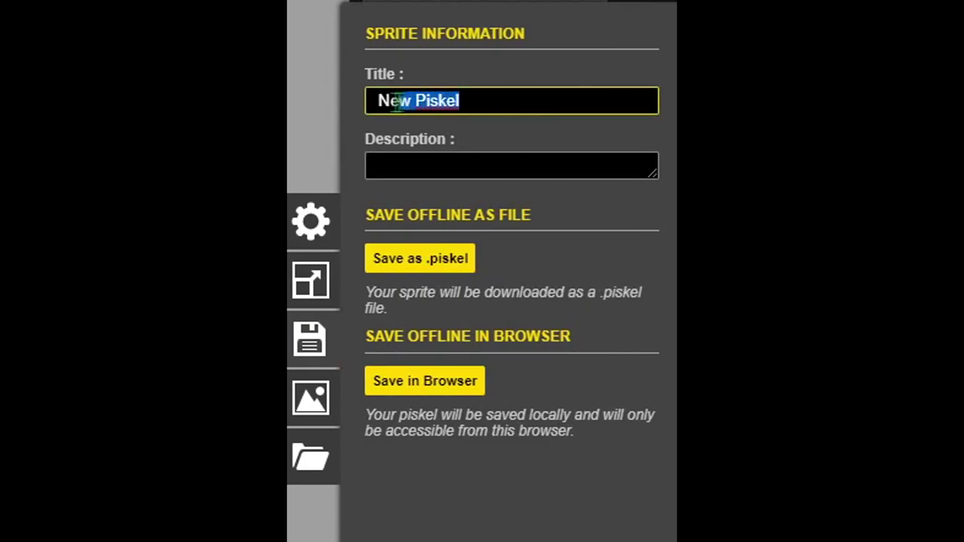
pyautogui.moveTo(397, 101); pyautogui.dragTo(377, 101)
pyautogui.write('Tileset')
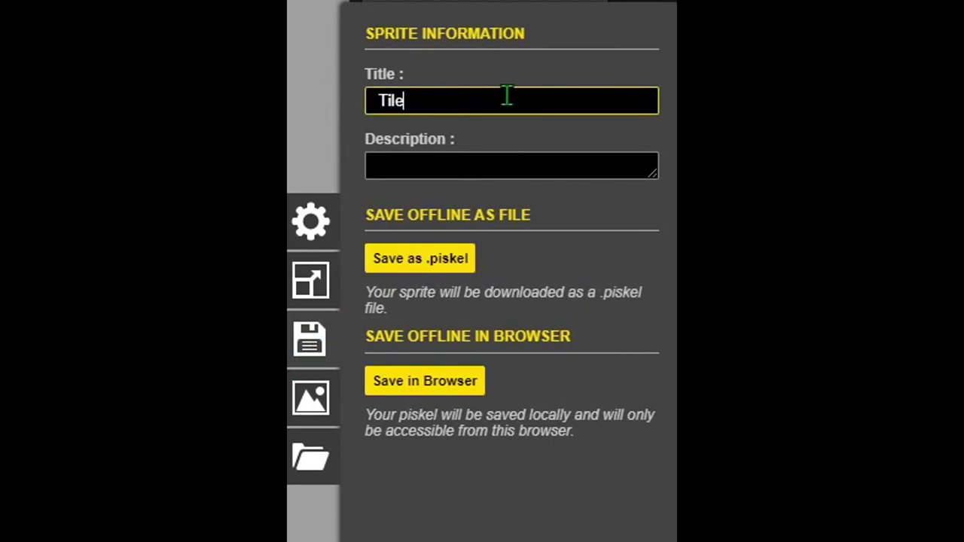
pyautogui.click(413, 262)
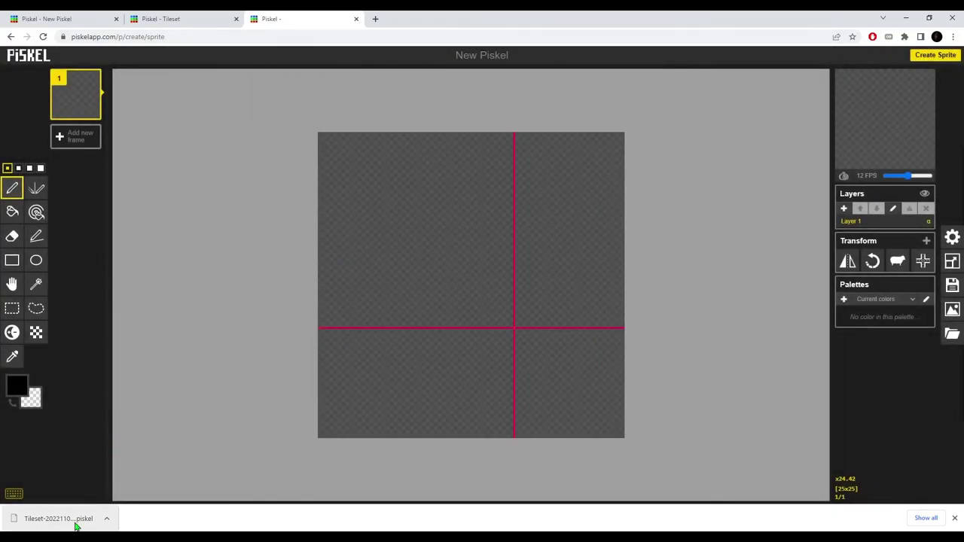
# Step: Load the downloaded Tileset .piskel file into the new blank sprite, replacing the current animation
pyautogui.moveTo(39, 520); pyautogui.dragTo(442, 267)
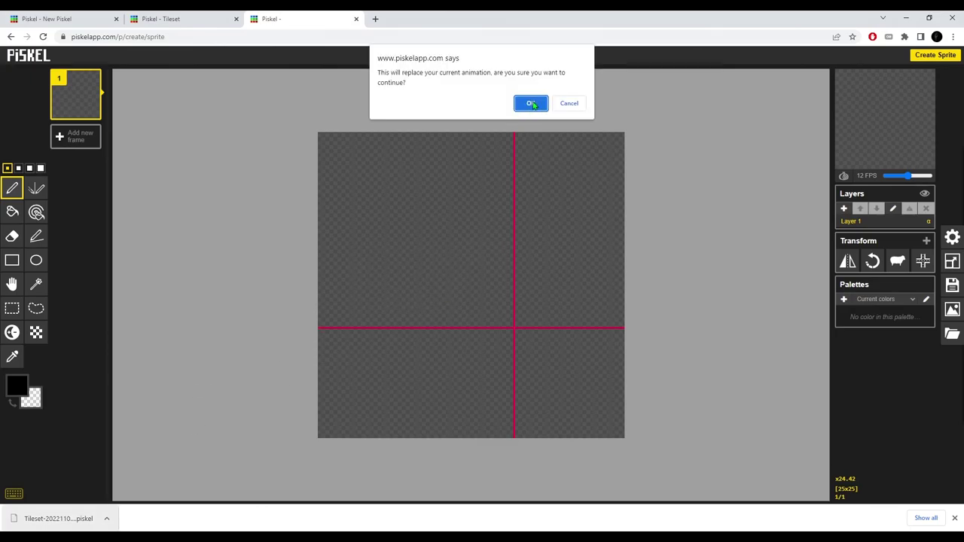
pyautogui.press('Return')
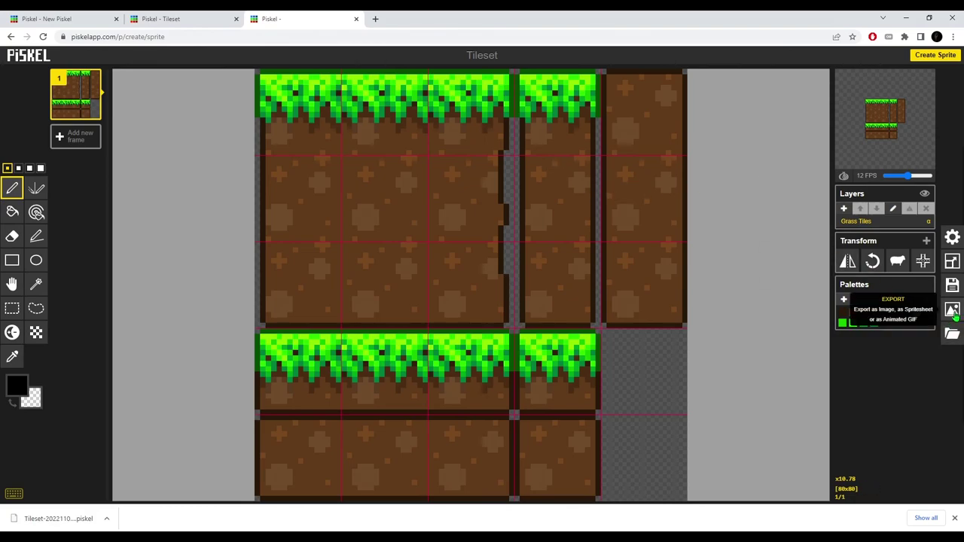
pyautogui.scroll(-1, 561, 357)
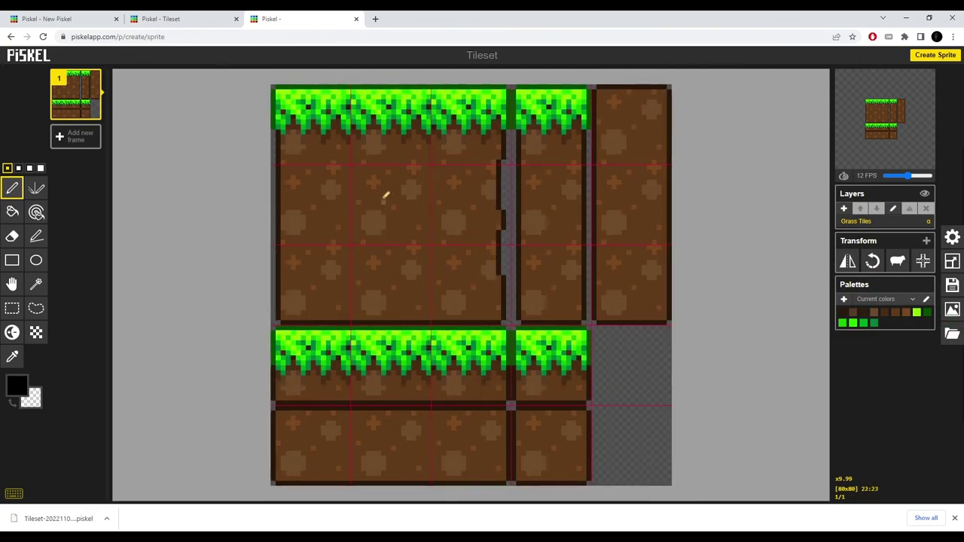